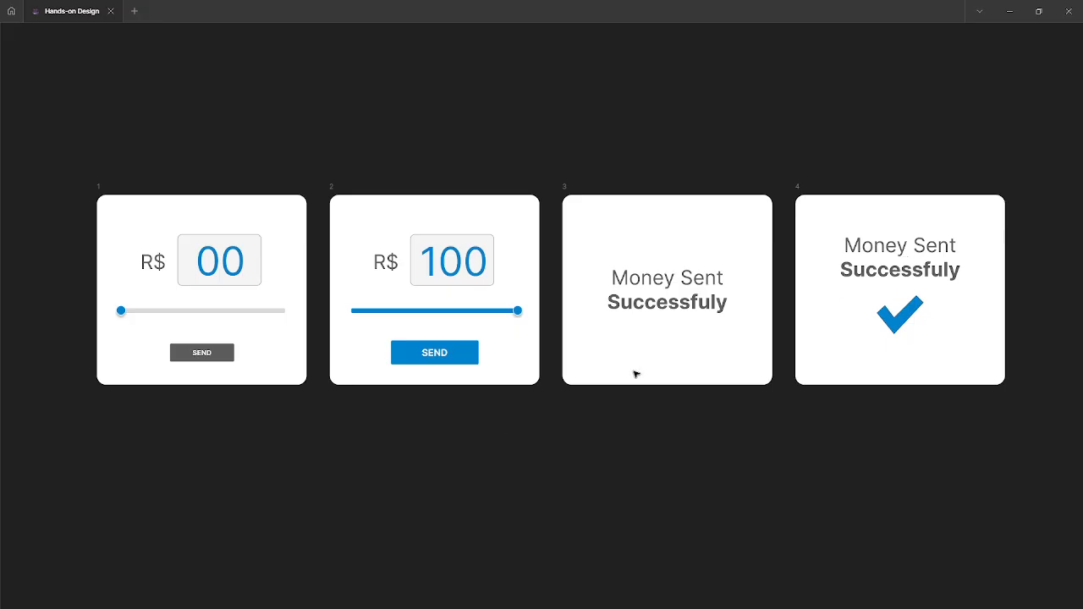
- Play the prototype flow from frame 1, drag the slider to the end, send the money, and close the preview
key(ctrl+backslash)
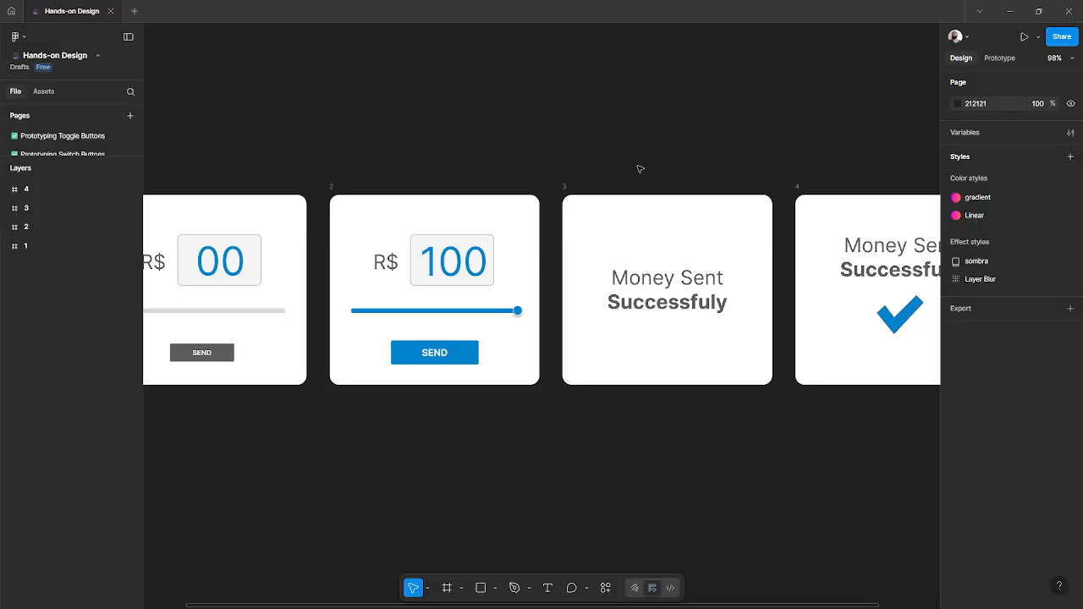
scroll(487, 166, left, 5)
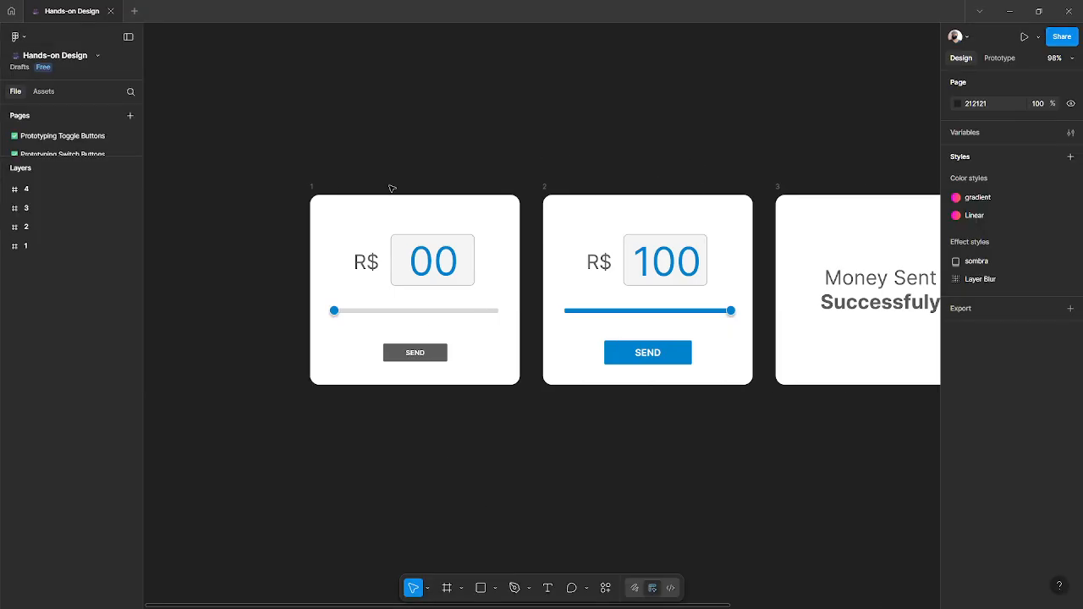
click(314, 188)
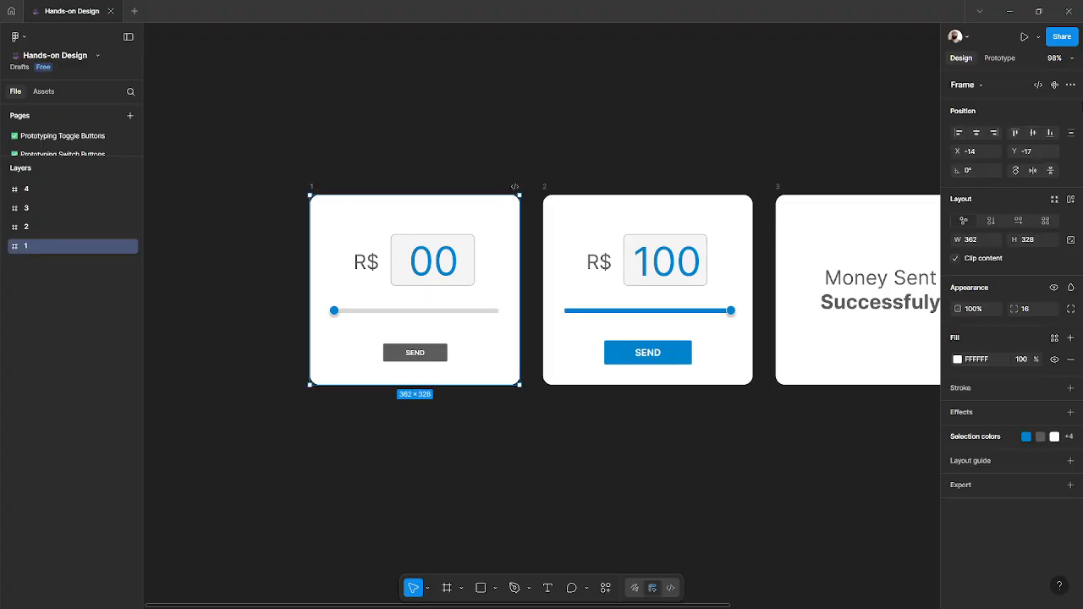
click(1000, 59)
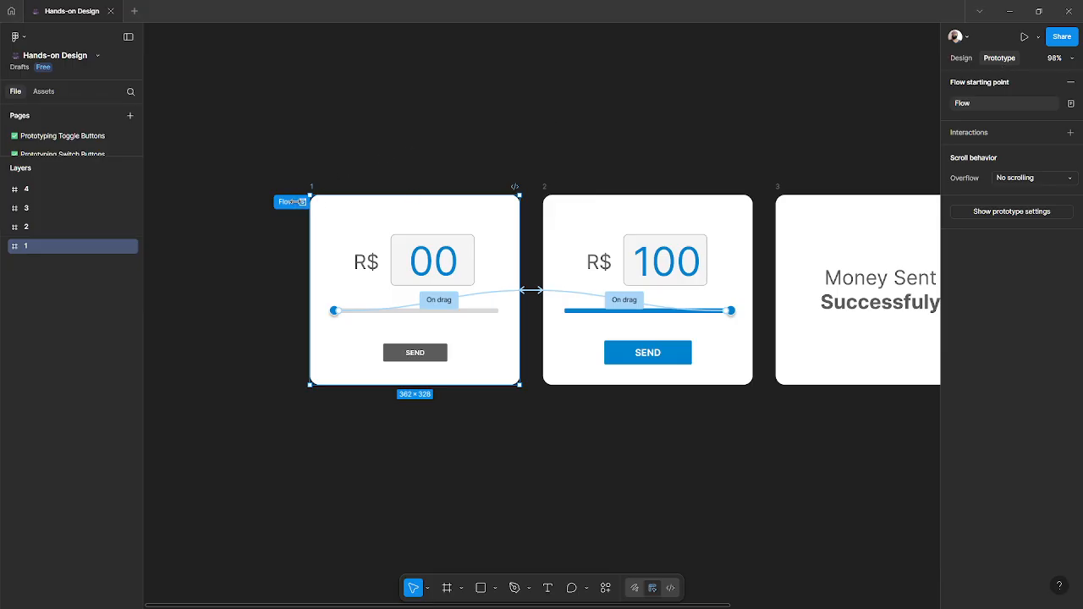
click(295, 201)
drag(255, 54, 512, 192)
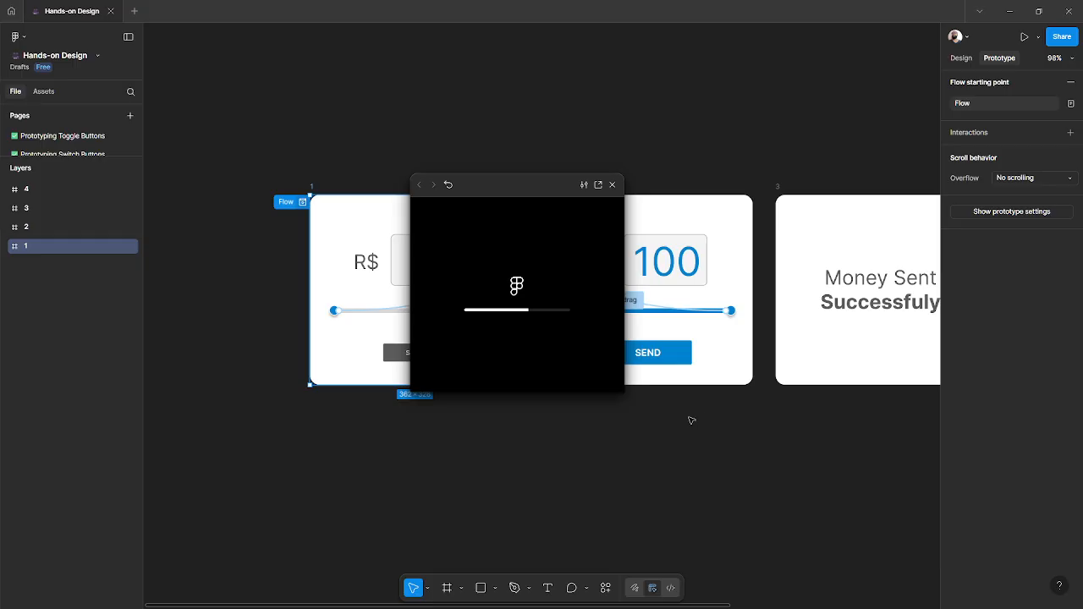
scroll(690, 419, left, 10)
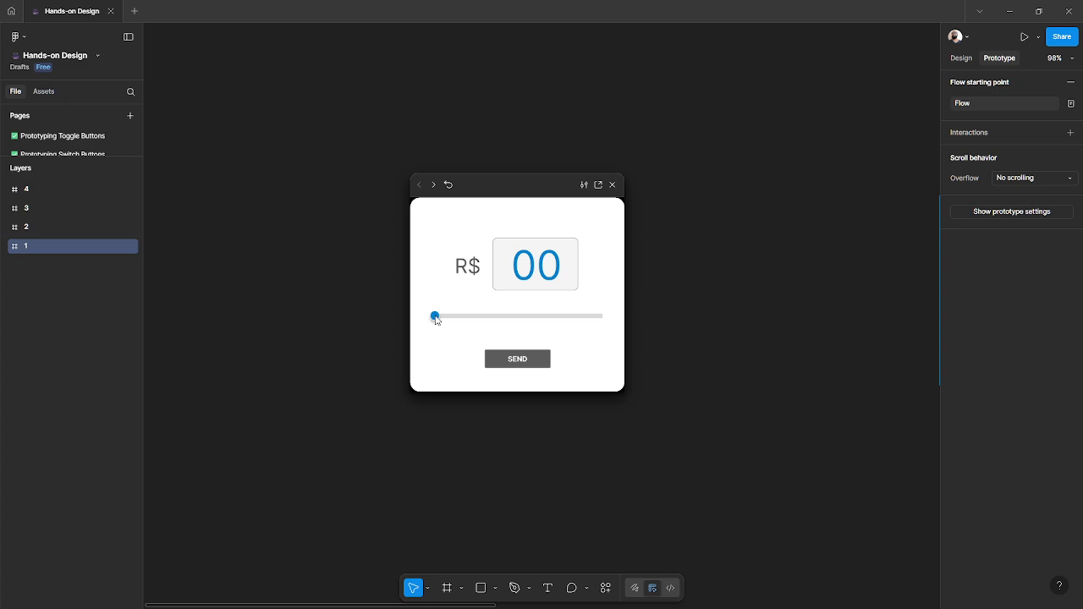
drag(435, 318, 603, 316)
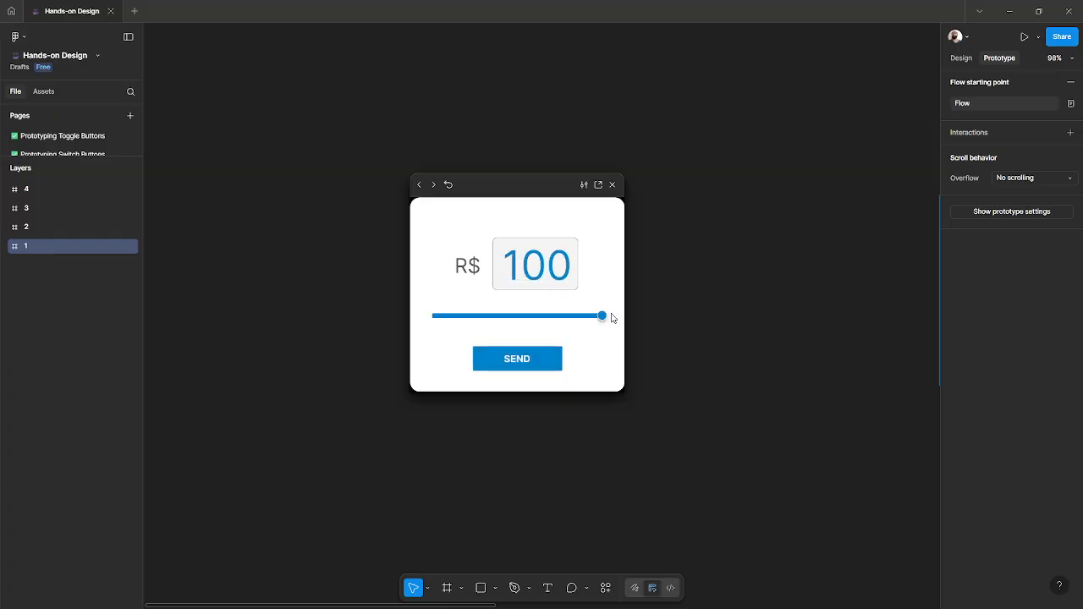
click(518, 366)
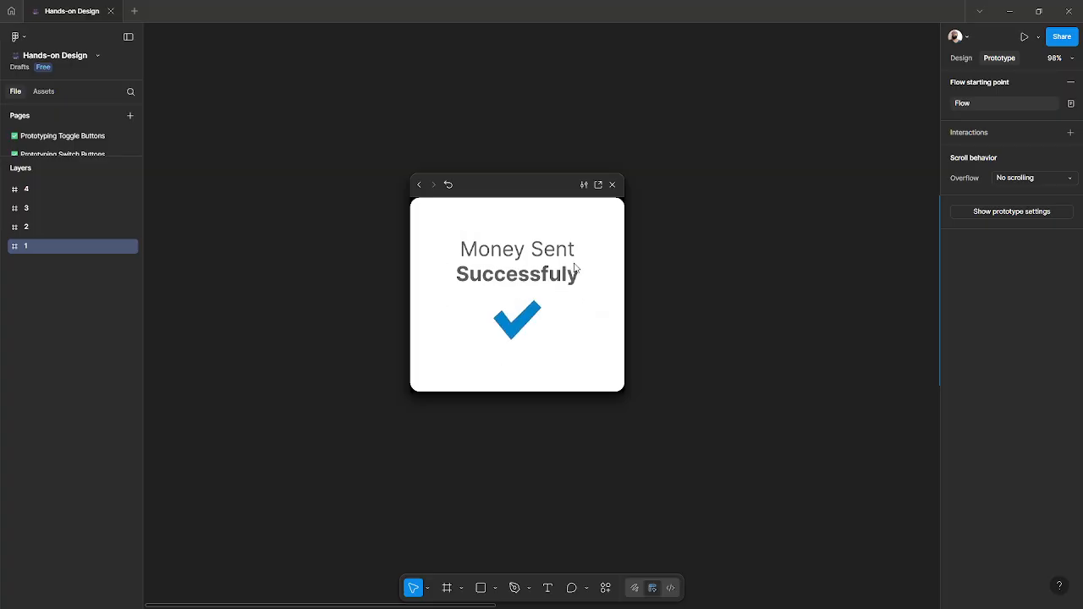
click(613, 185)
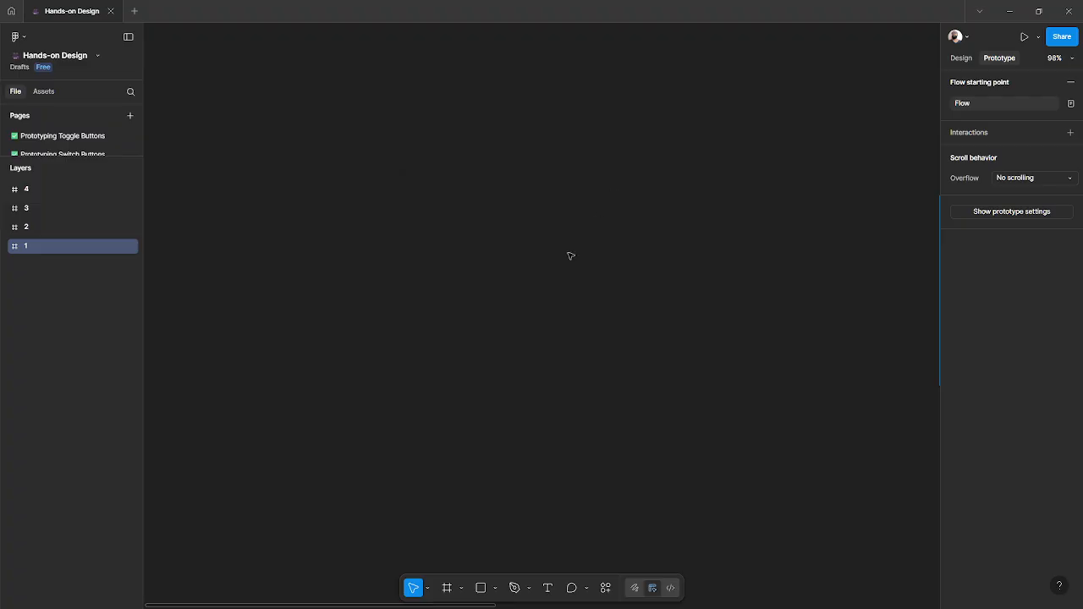
- Move the '00' mask group out of frame 1 onto the empty canvas below the frames
click(518, 324)
scroll(518, 324, down, 3)
scroll(518, 324, right, 5)
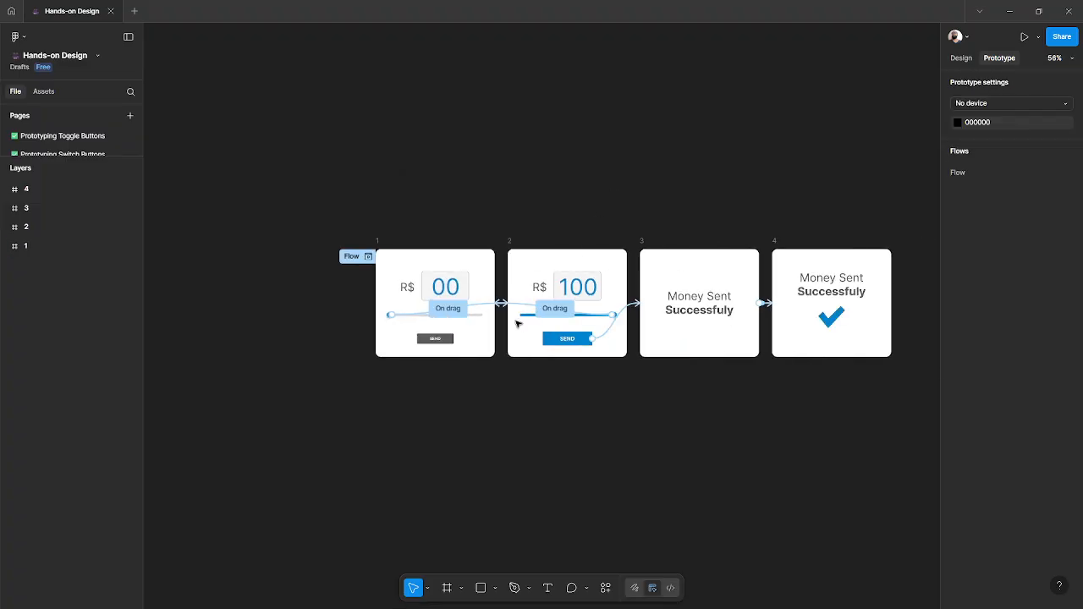
scroll(518, 324, right, 2)
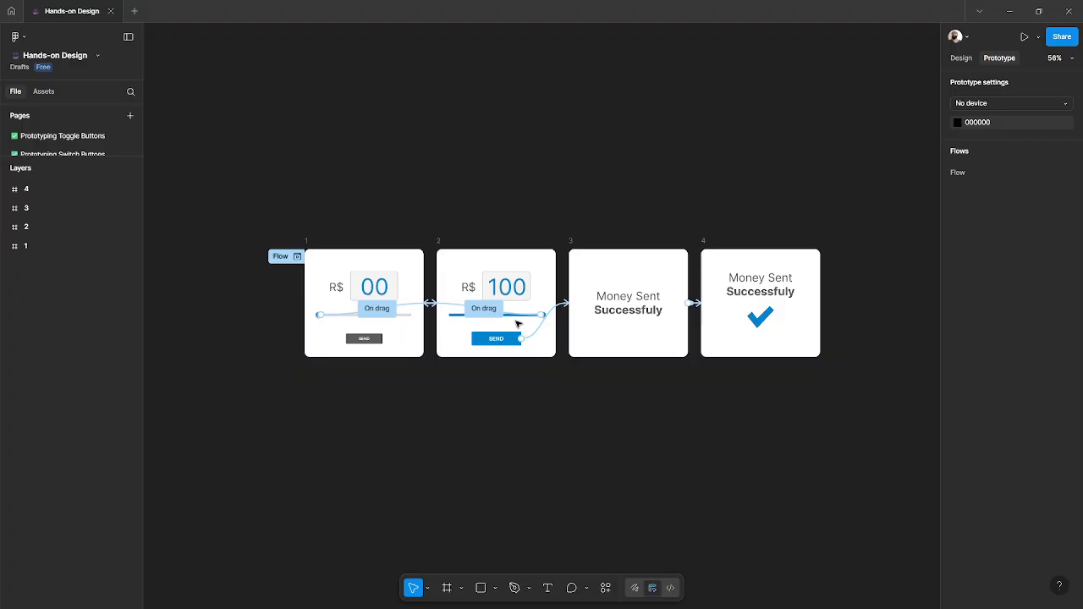
scroll(518, 324, up, 2)
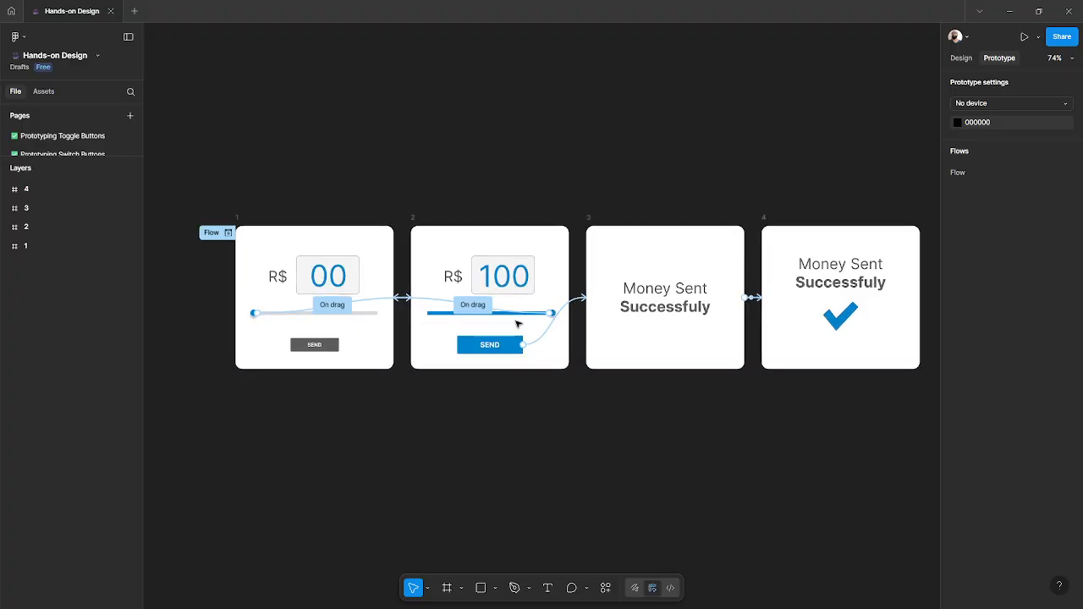
click(962, 59)
scroll(423, 186, down, 2)
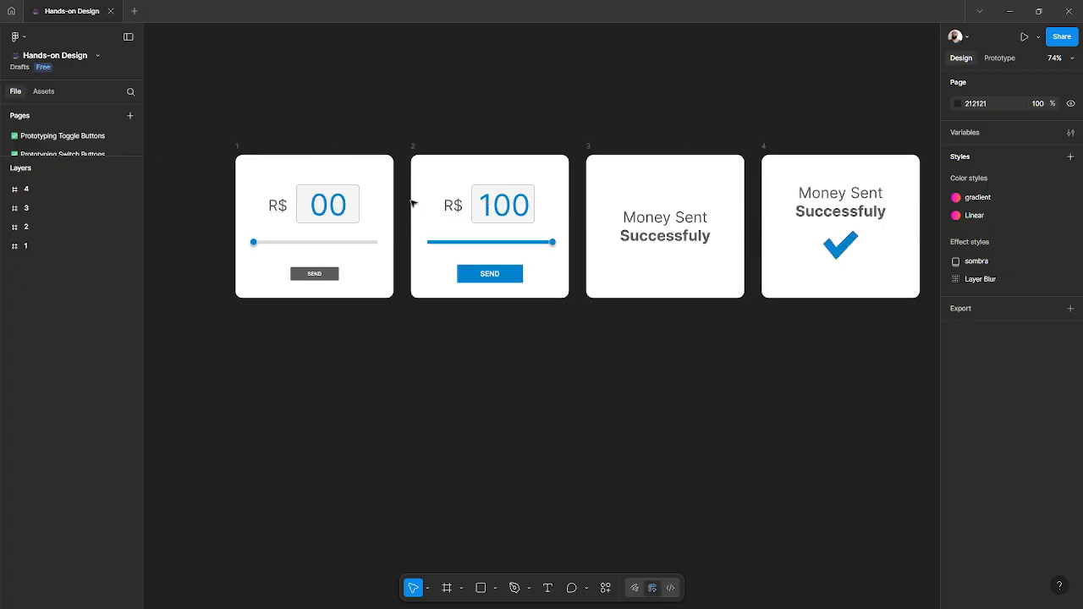
scroll(391, 252, up, 2)
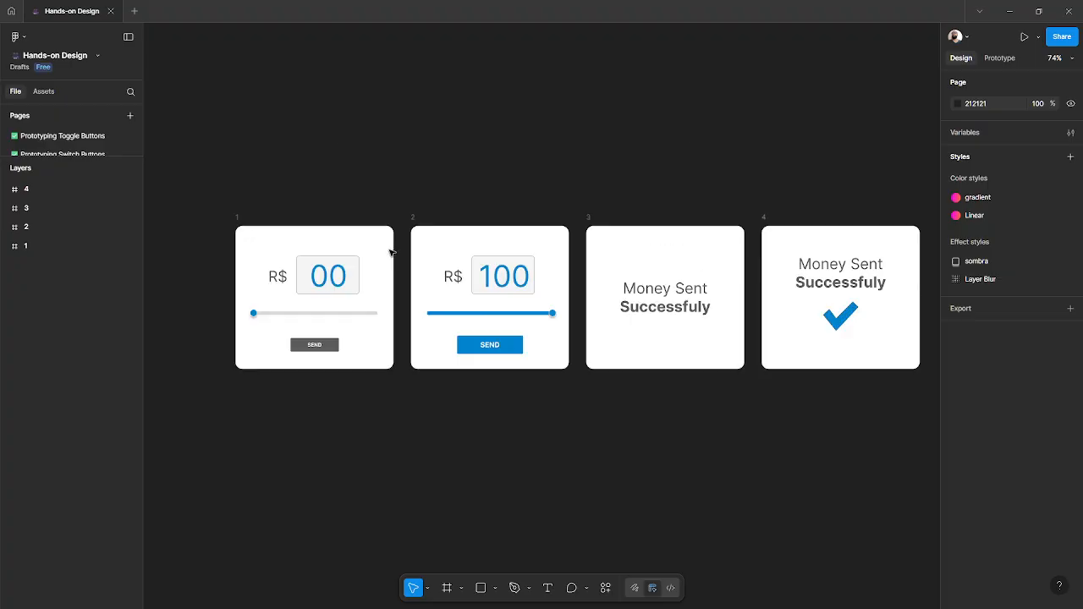
scroll(391, 252, down, 2)
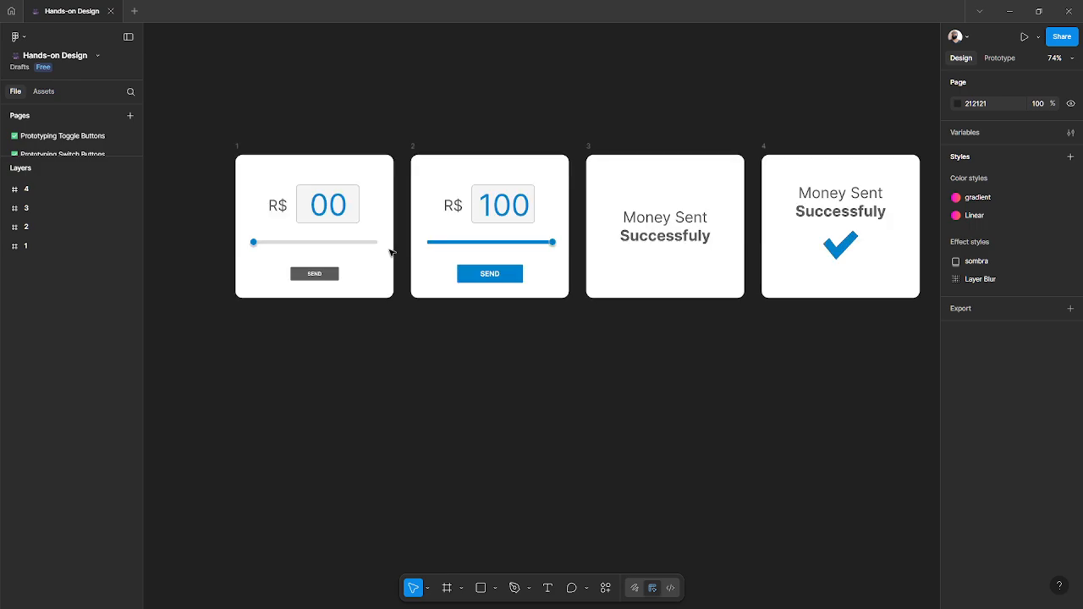
click(326, 206)
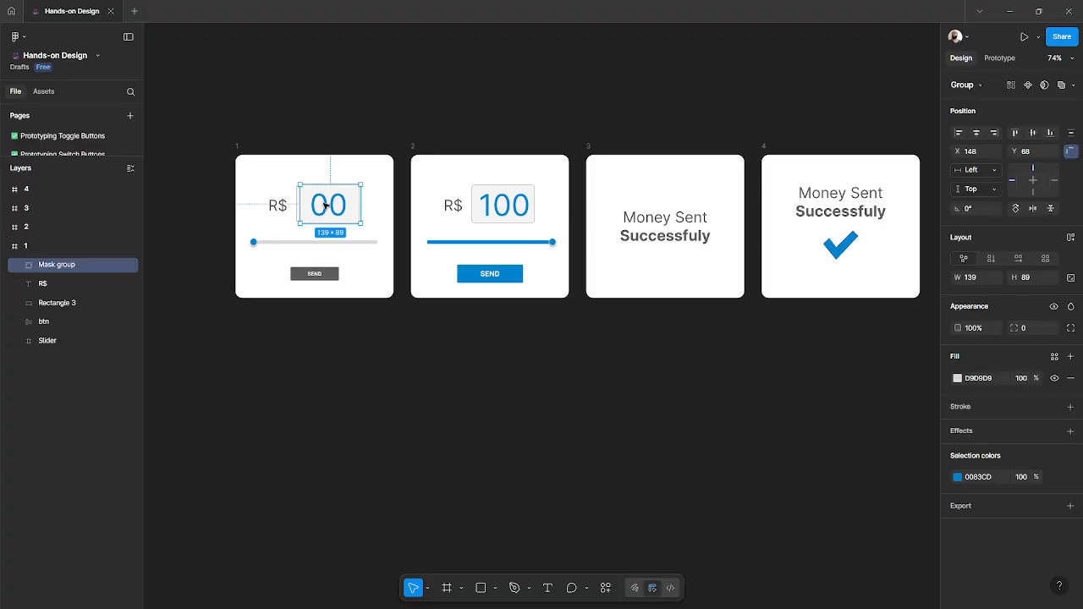
drag(326, 206, 327, 399)
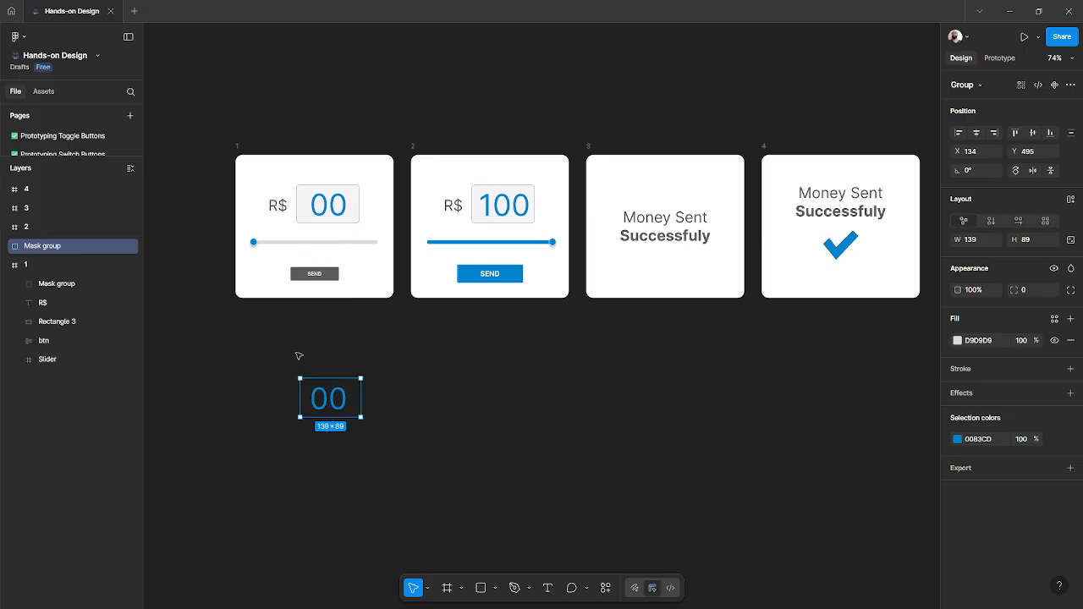
- Expand the moved mask group's layers and inspect its number column and clipping rectangle
scroll(331, 404, up, 5)
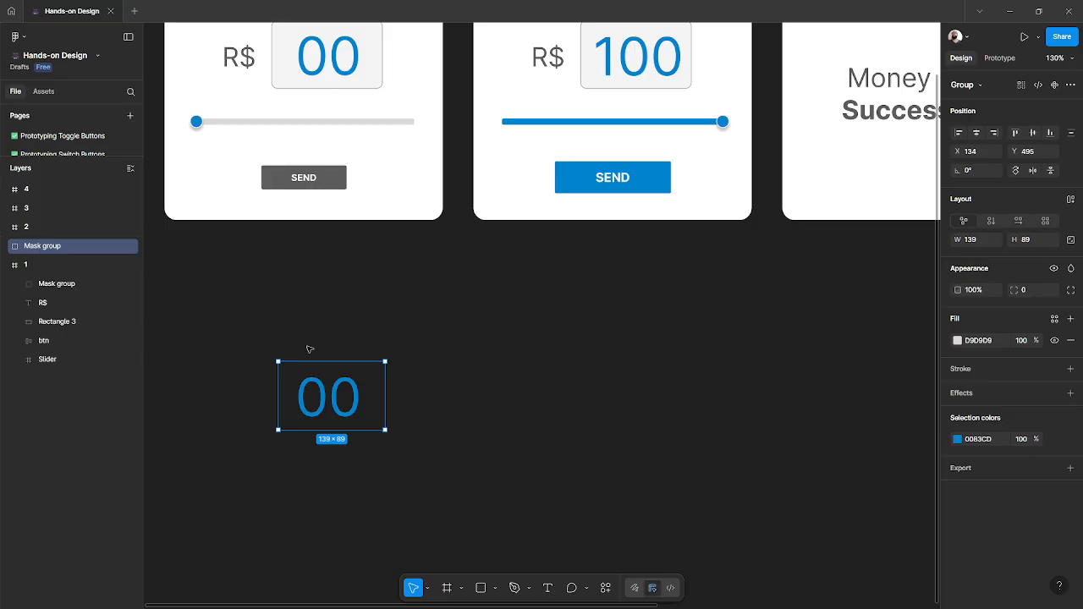
scroll(343, 347, down, 3)
scroll(352, 351, down, 2)
scroll(352, 352, left, 2)
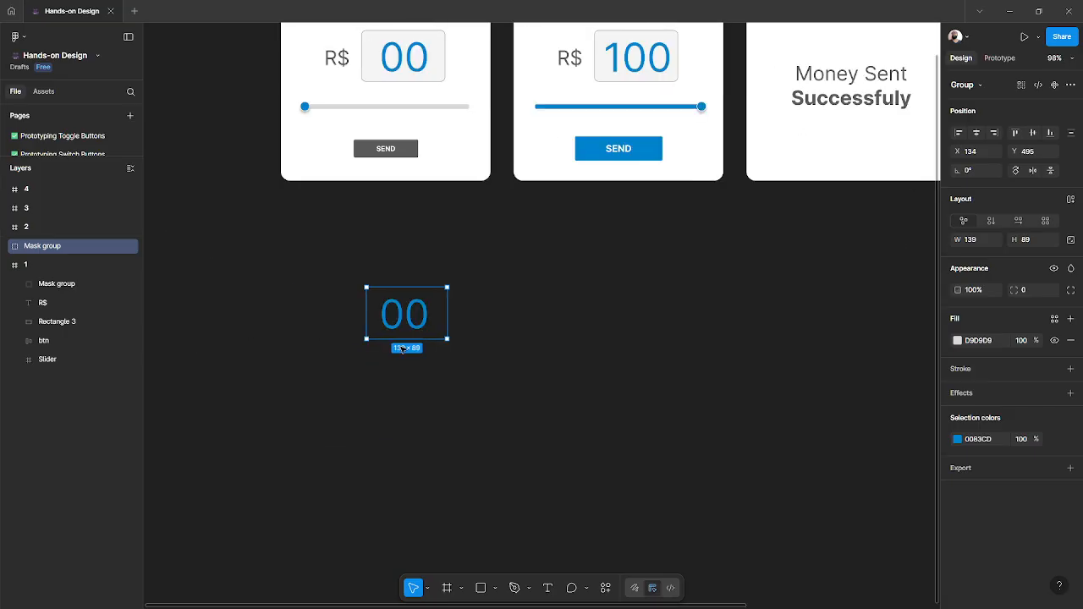
click(4, 246)
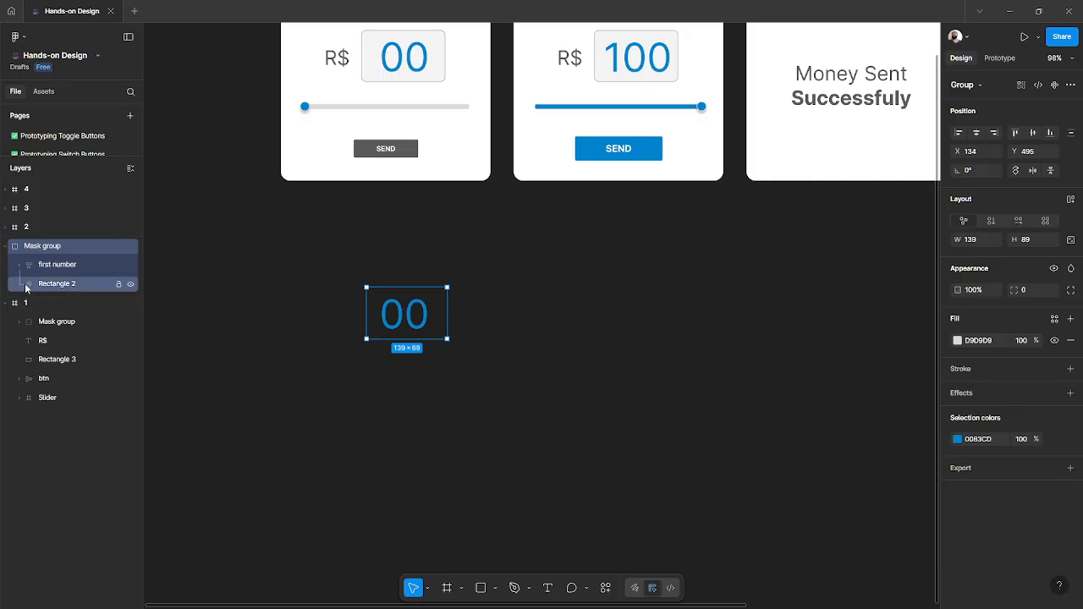
click(19, 265)
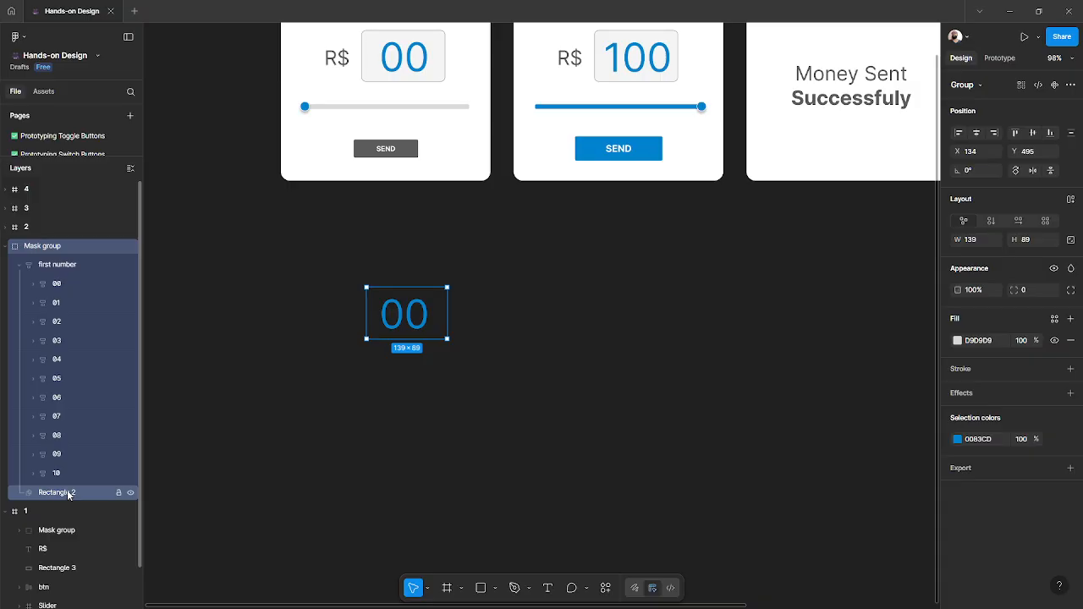
click(68, 496)
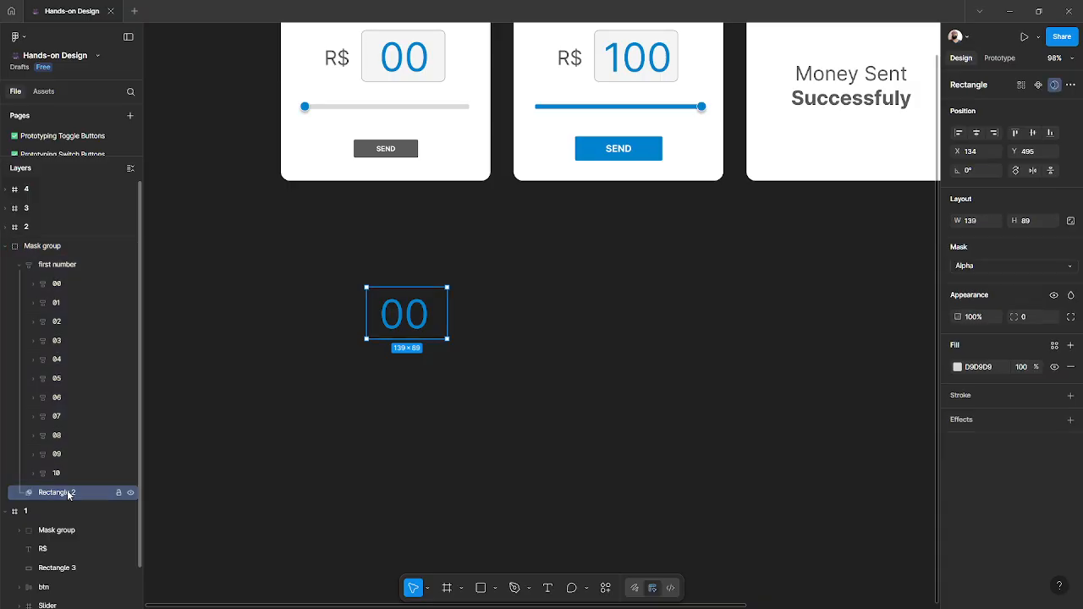
click(58, 266)
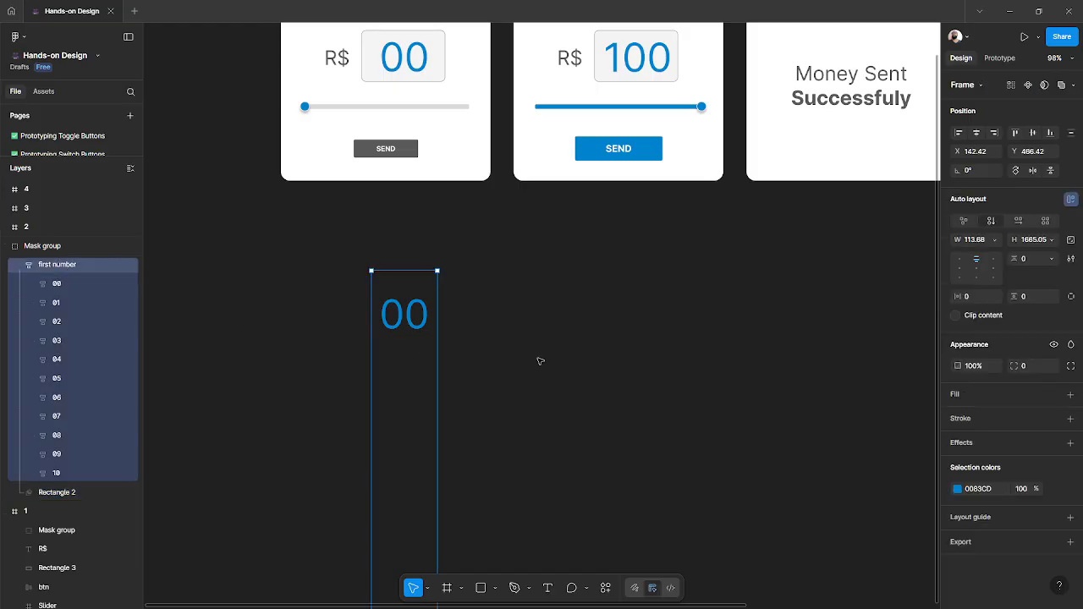
click(80, 493)
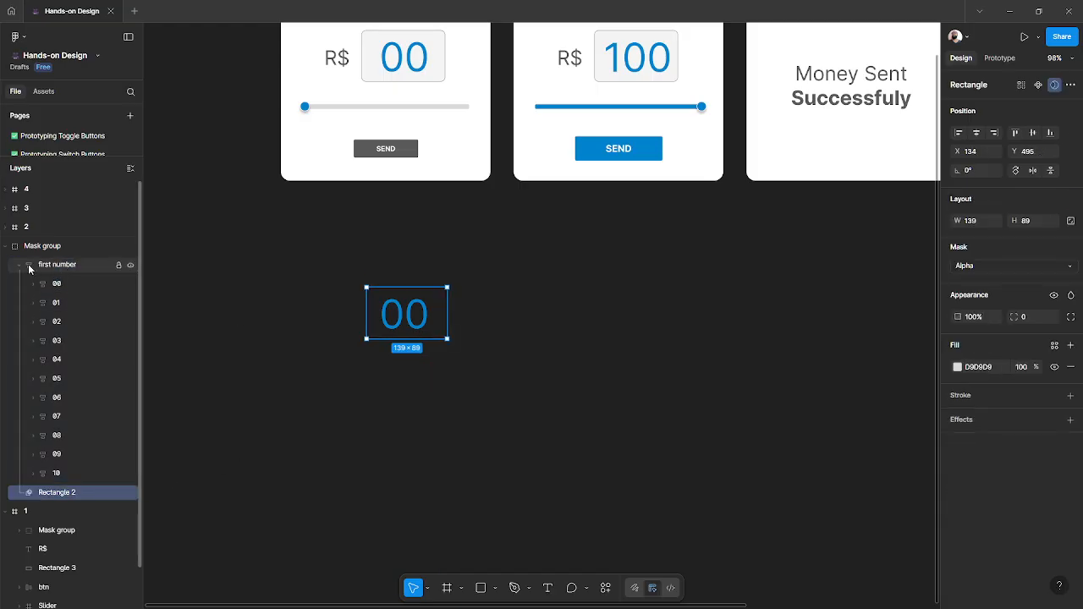
click(63, 266)
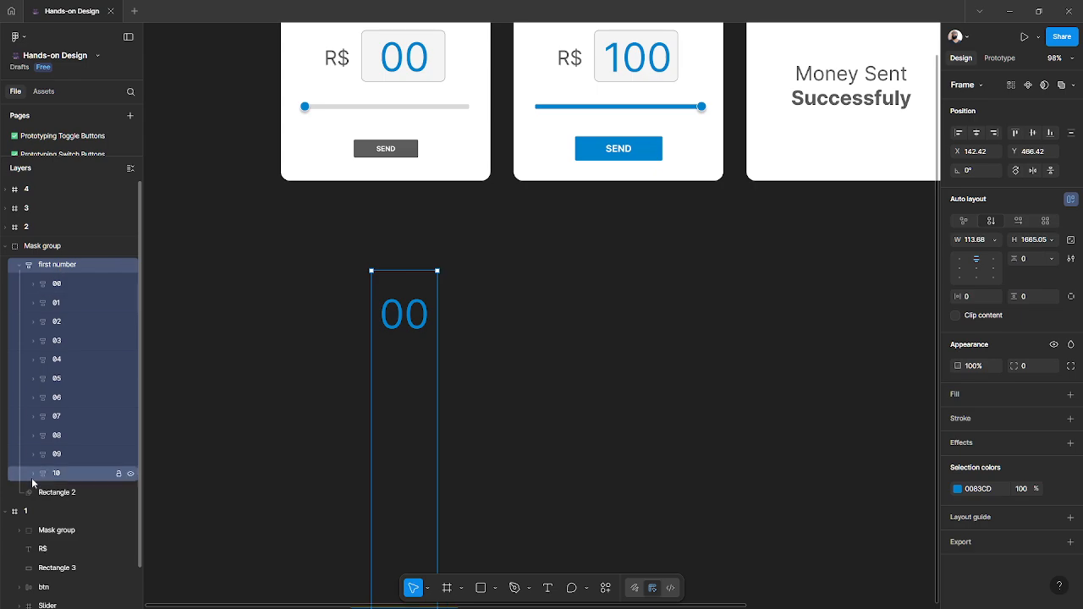
scroll(433, 302, down, 5)
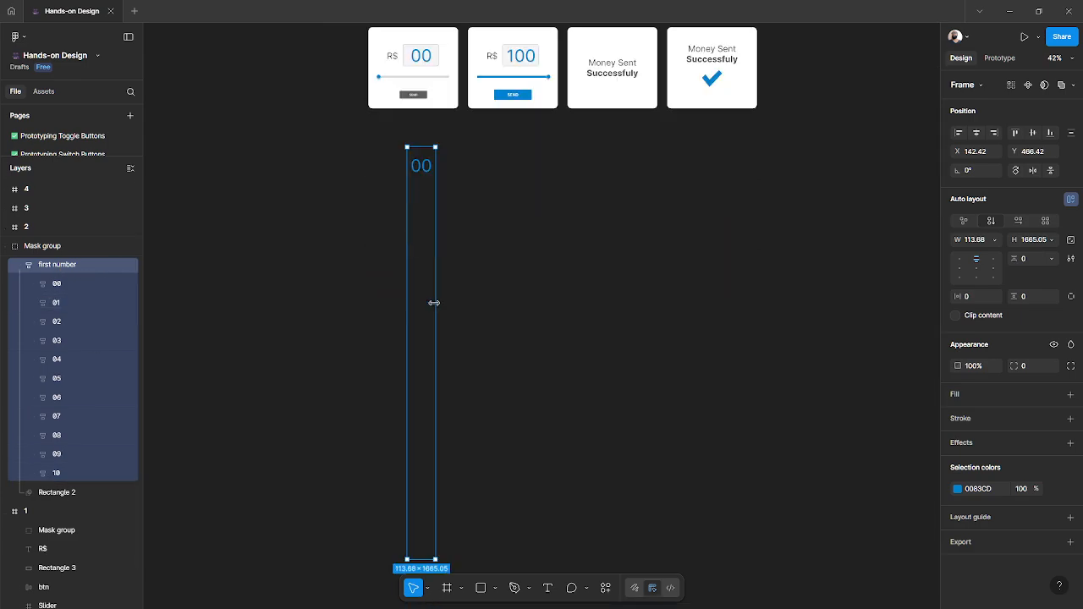
scroll(433, 302, down, 2)
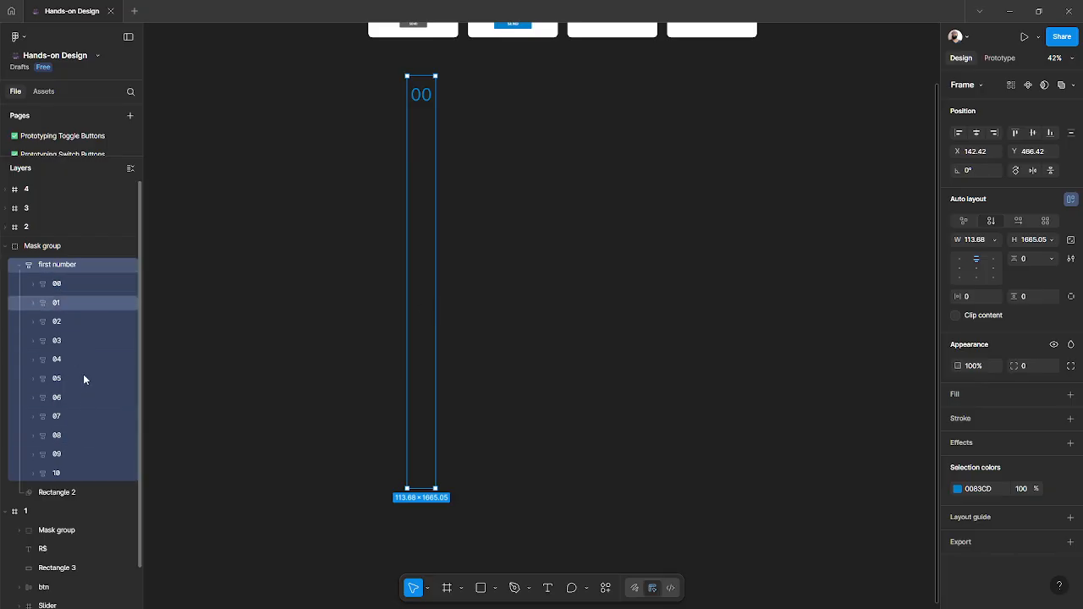
- Rename the clipping rectangle inside the moved group as Mask
double_click(56, 492)
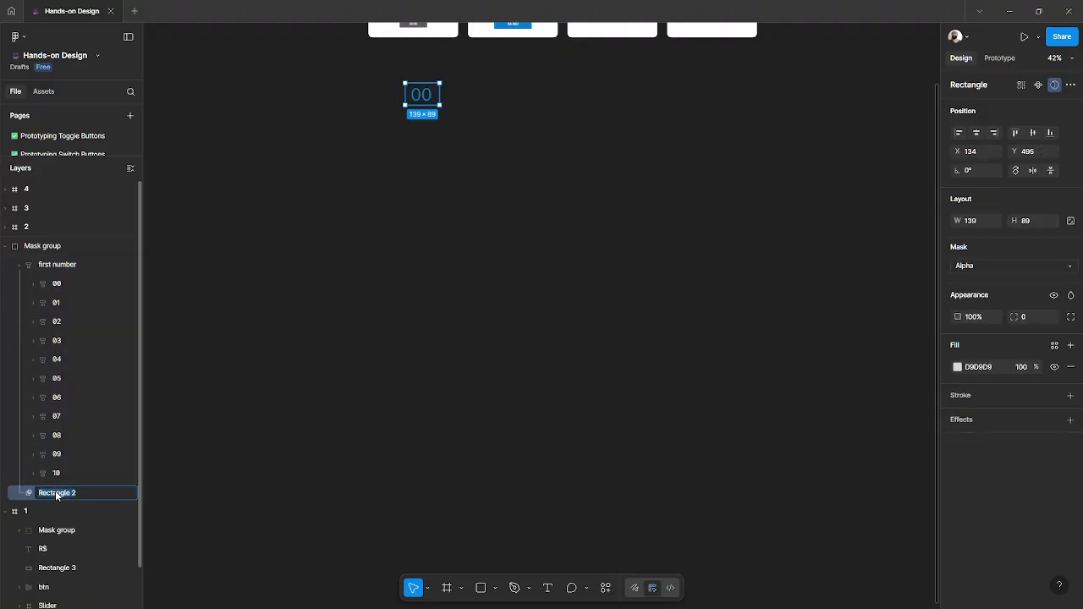
text(Mask)
key(Return)
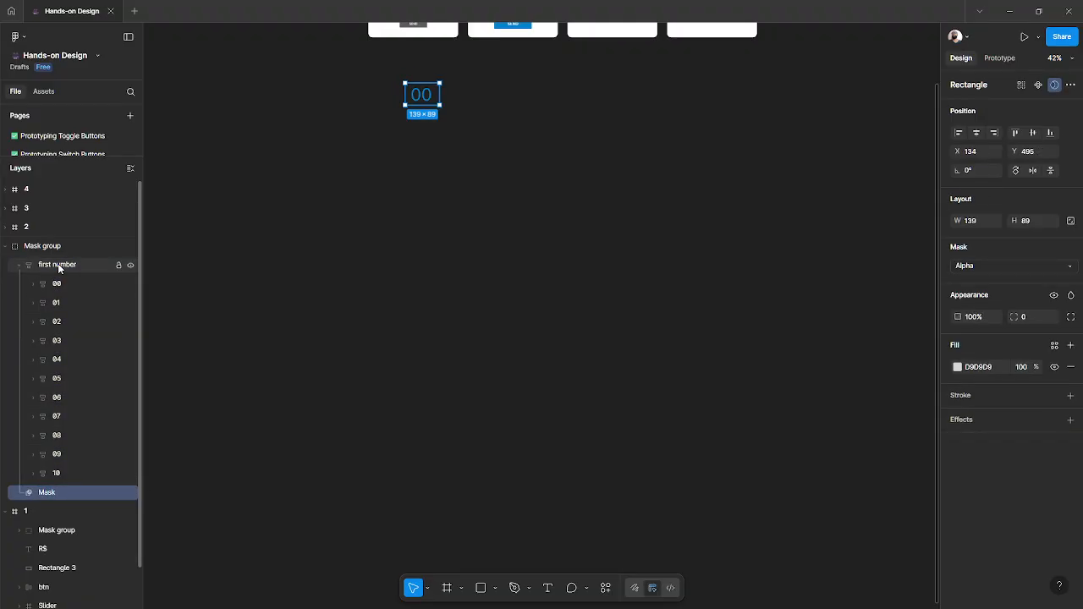
- Rename both the number column and its enclosing mask group as Numbers
double_click(88, 268)
text(N)
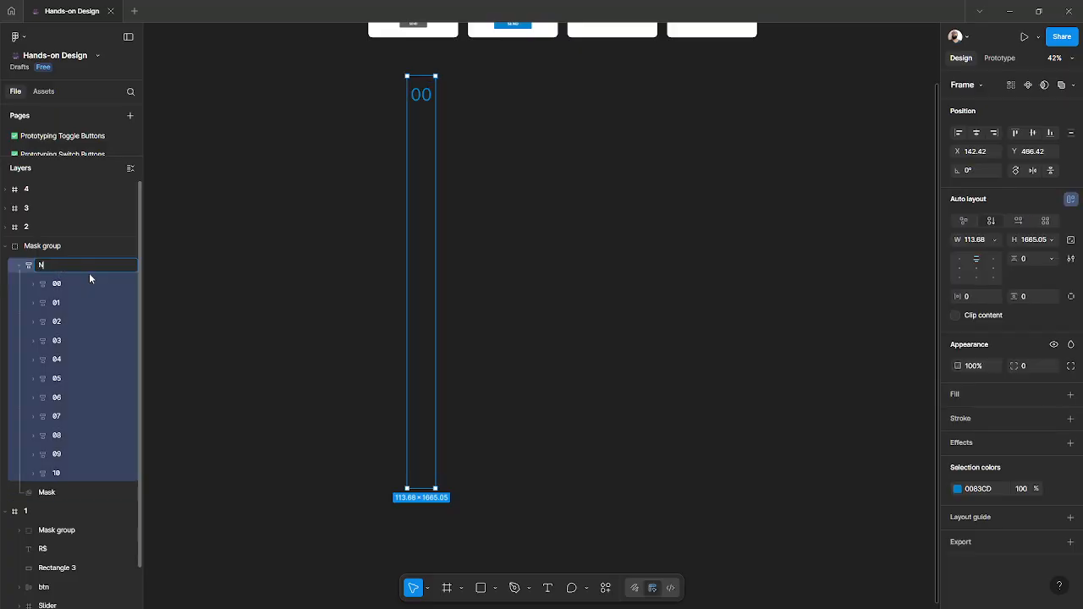
text(umbers)
key(Return)
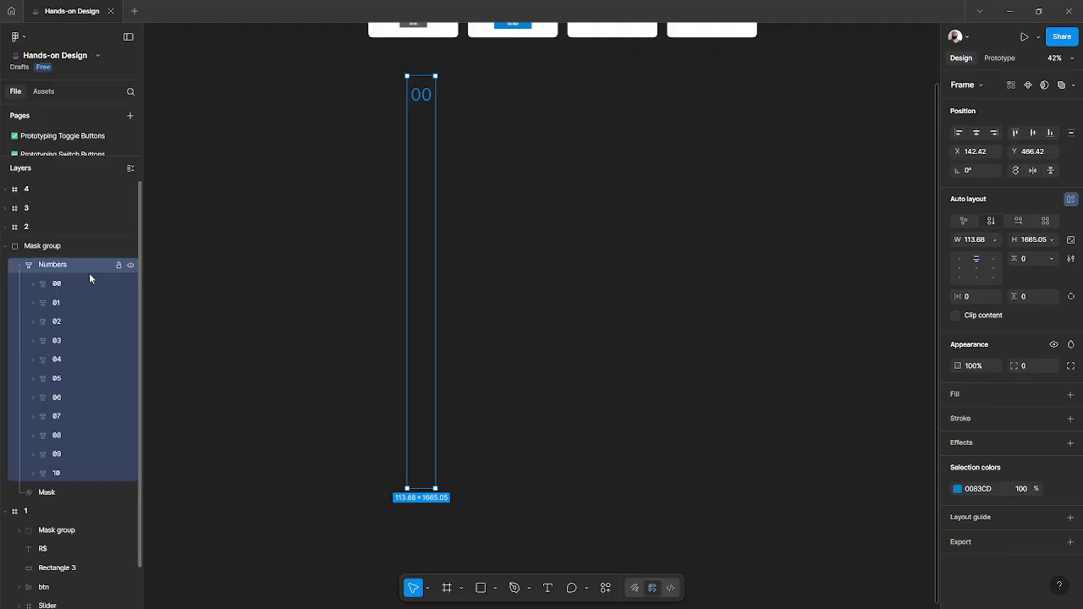
double_click(95, 245)
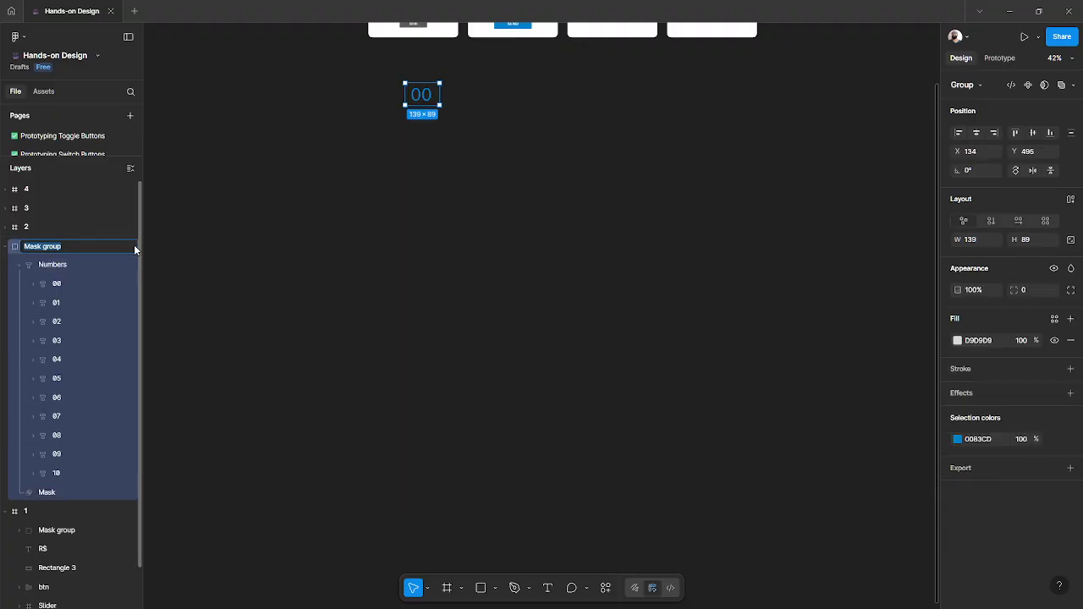
text(Numbers)
key(Return)
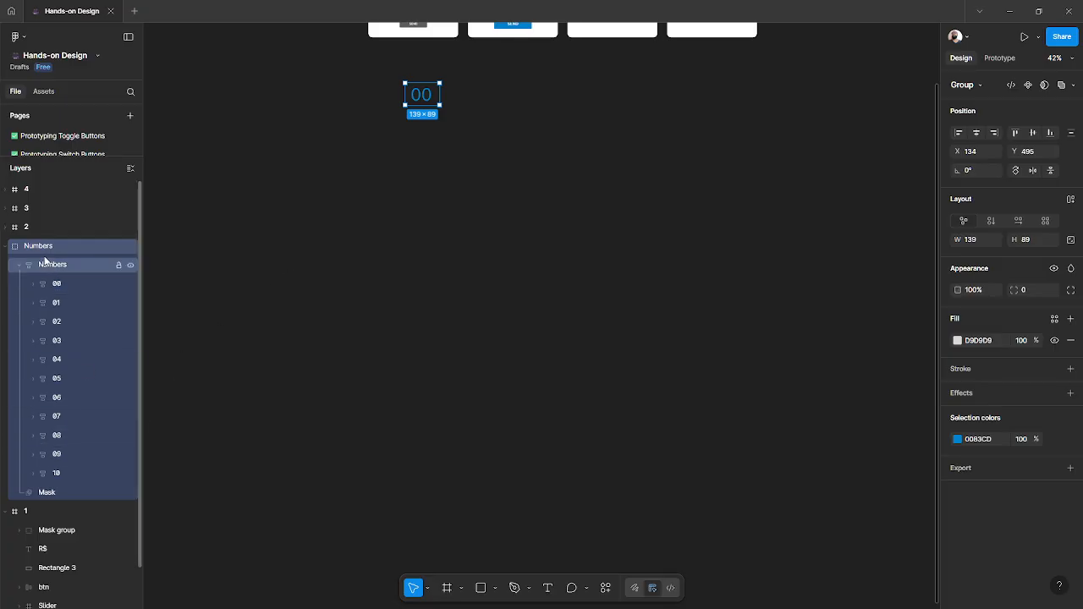
click(7, 246)
click(7, 246)
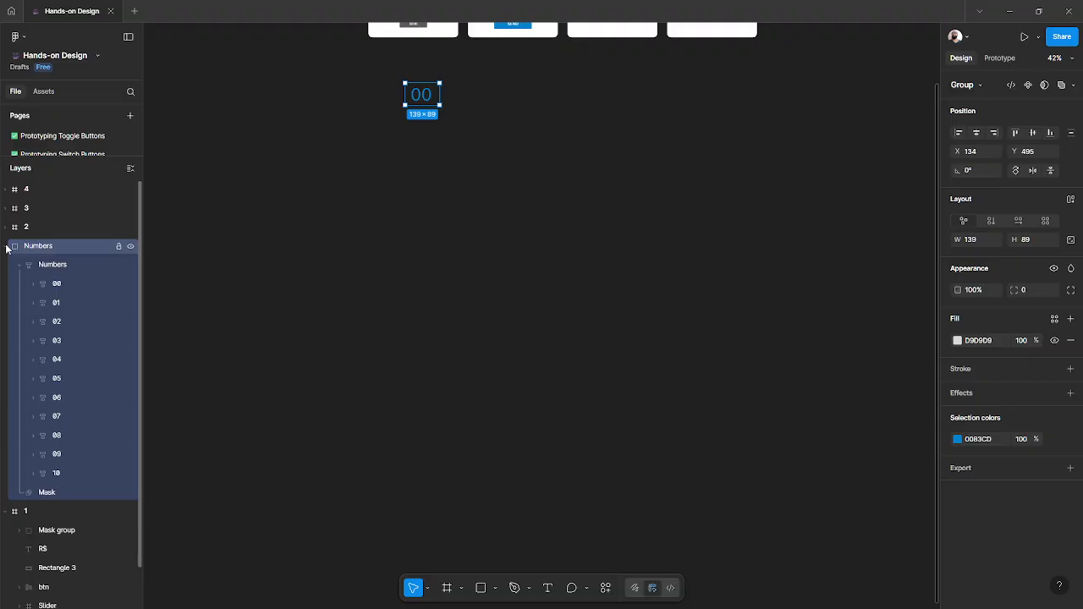
click(7, 246)
click(7, 246)
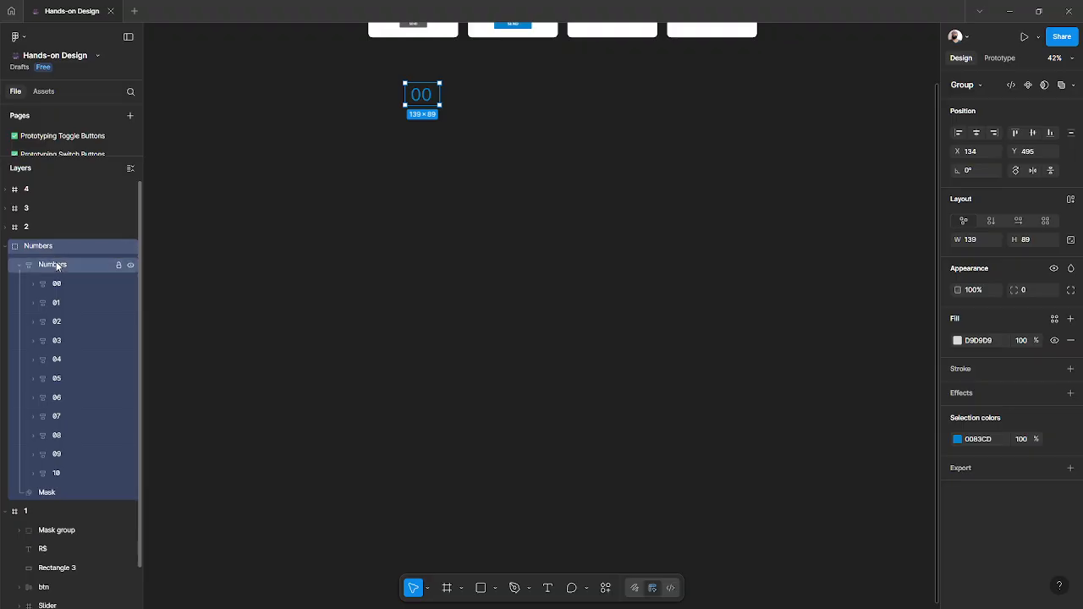
- Ungroup the Numbers mask group and the number column inside it, then delete the Mask rectangle
click(54, 264)
click(50, 245)
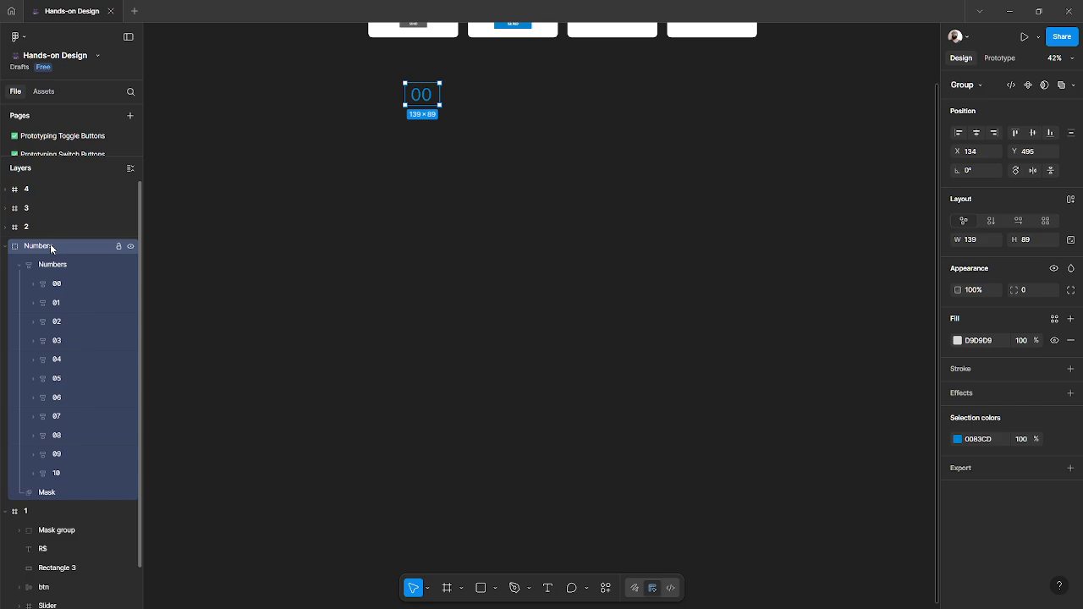
key(ctrl+shift+g)
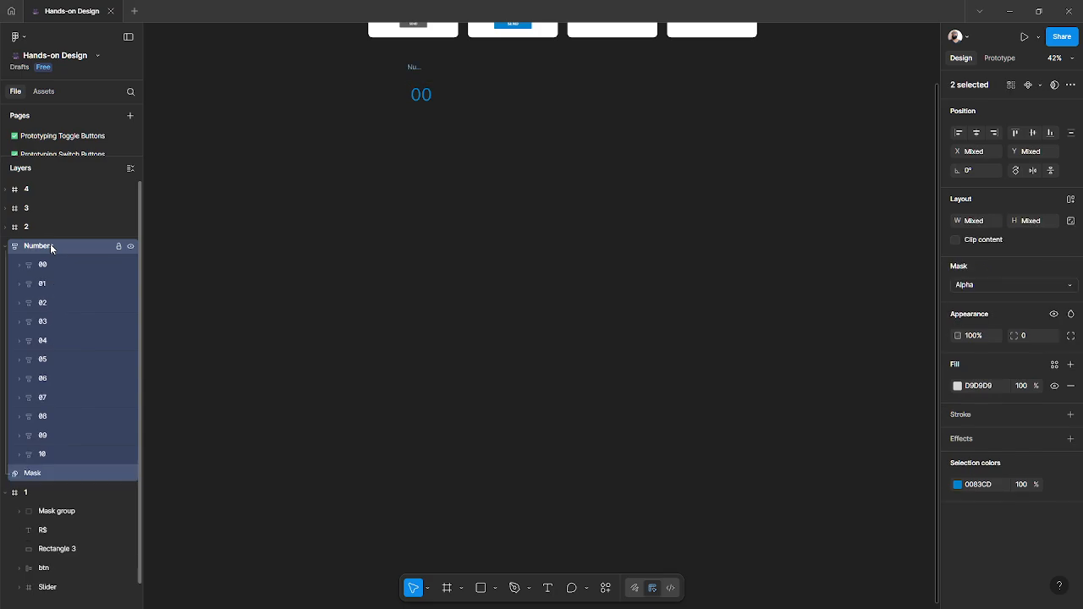
key(ctrl+shift+g)
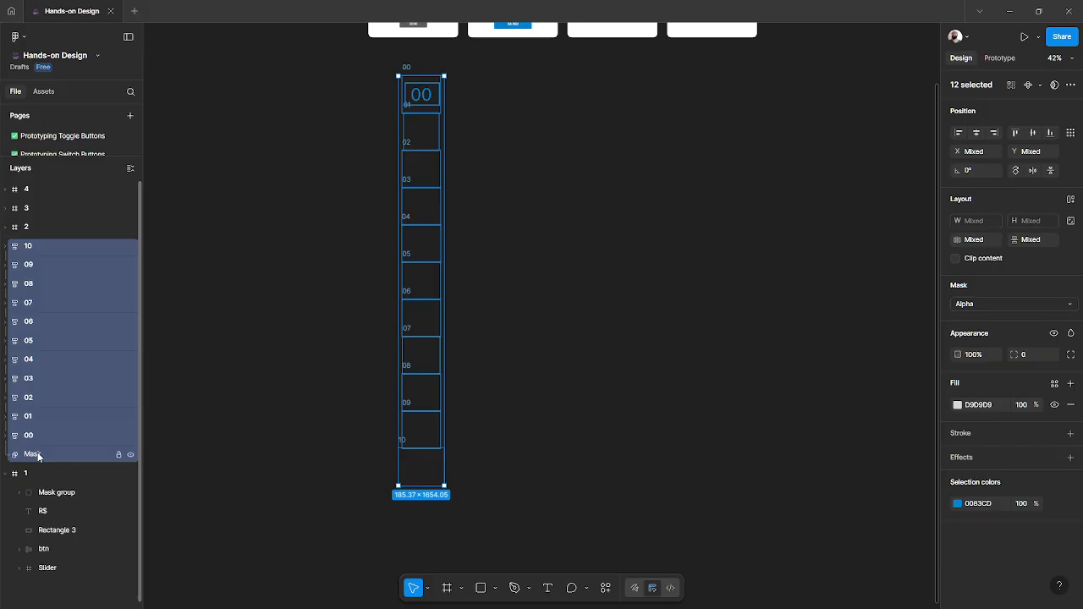
click(37, 455)
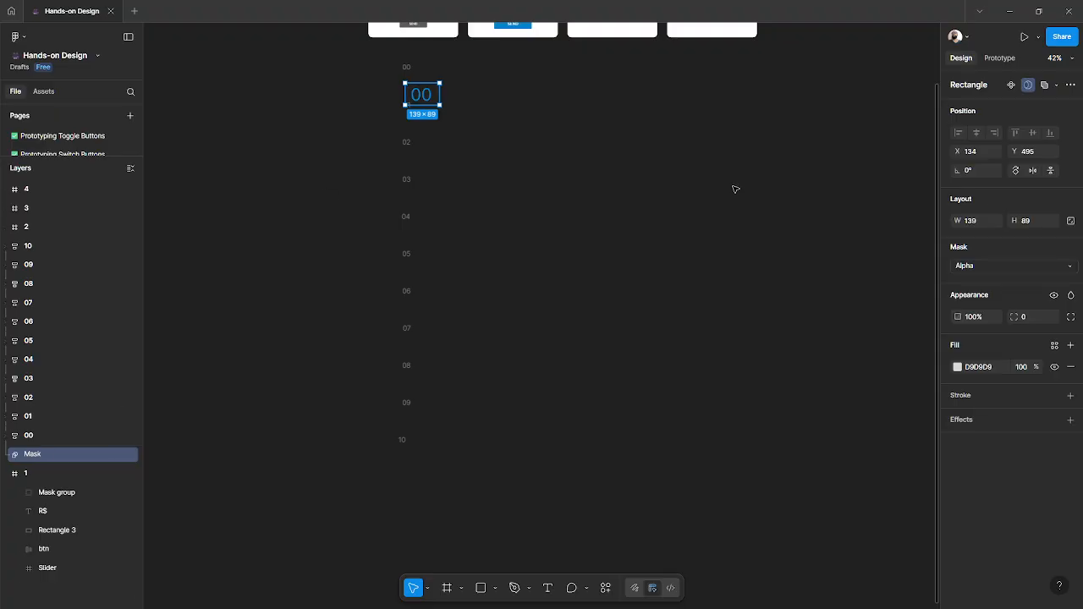
key(Delete)
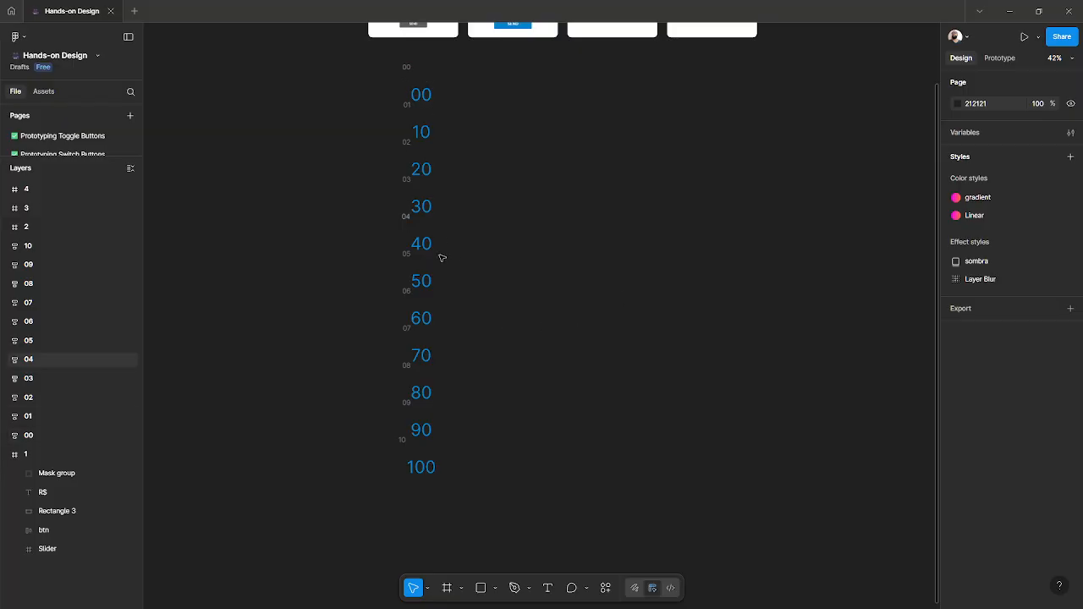
- Inspect the ungrouped number frames and their text layers on the canvas and in the layers list
scroll(441, 259, up, 3)
scroll(441, 259, left, 3)
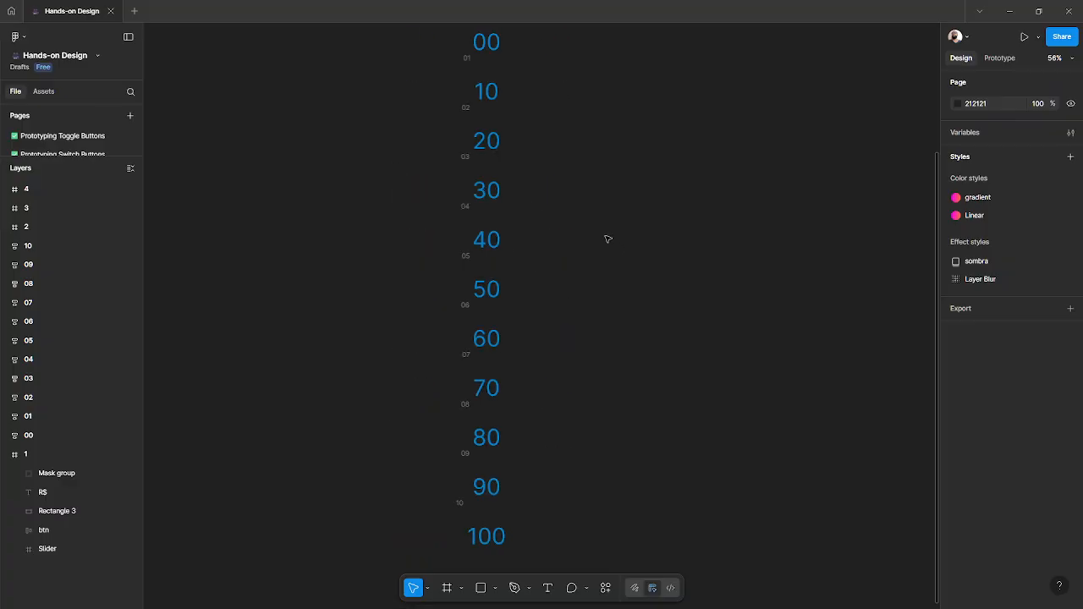
drag(606, 237, 629, 245)
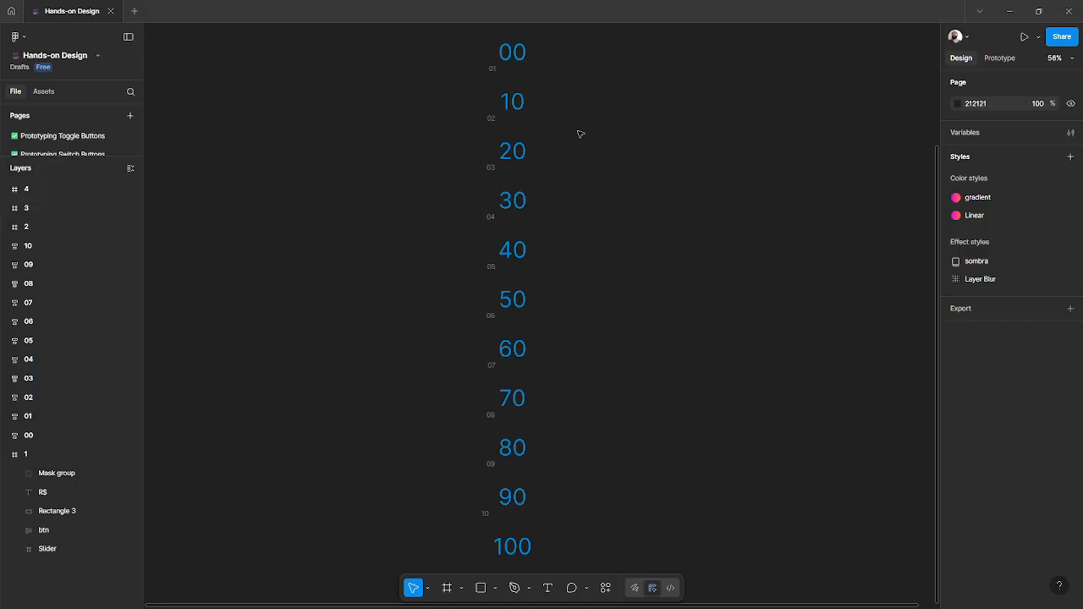
click(512, 53)
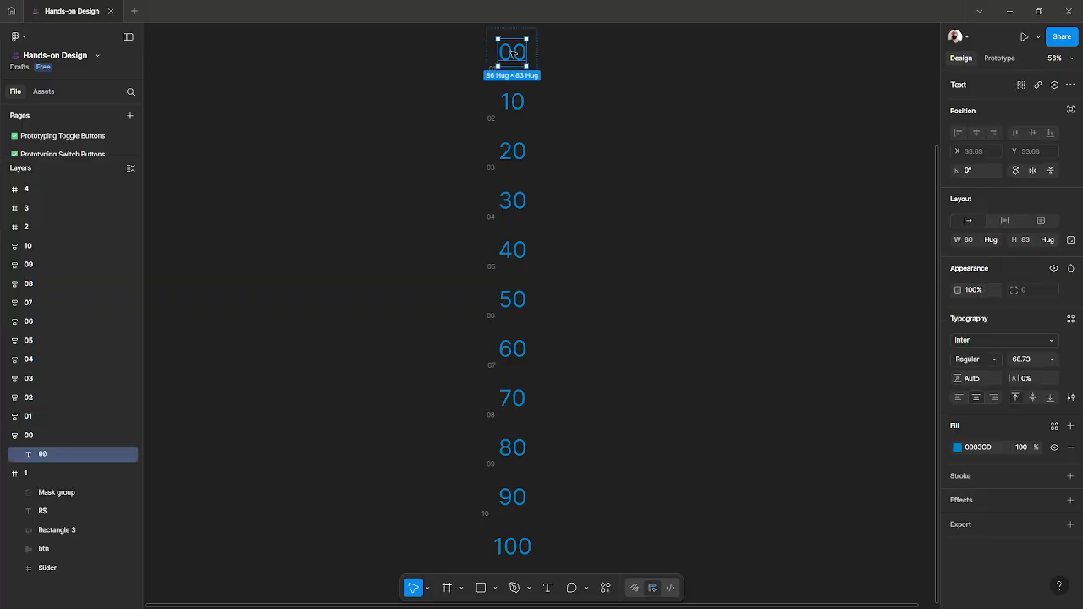
click(31, 436)
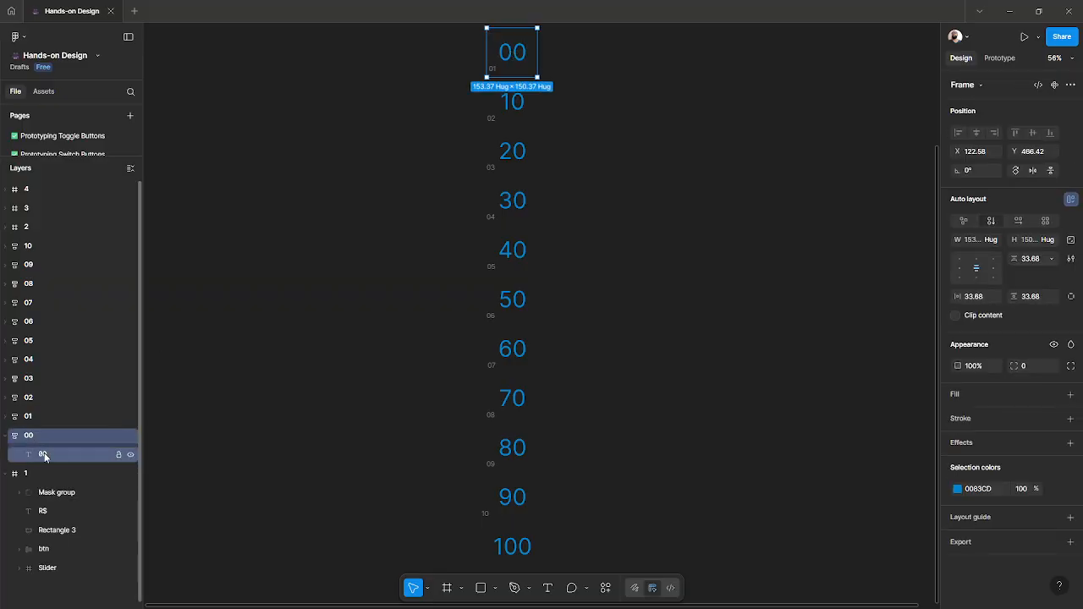
click(45, 457)
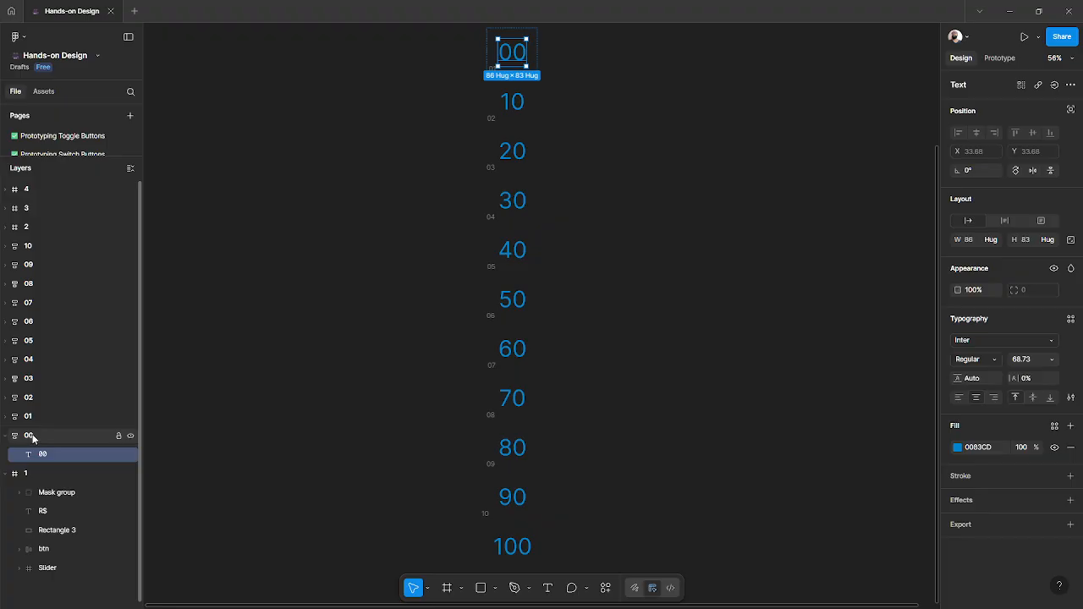
click(37, 437)
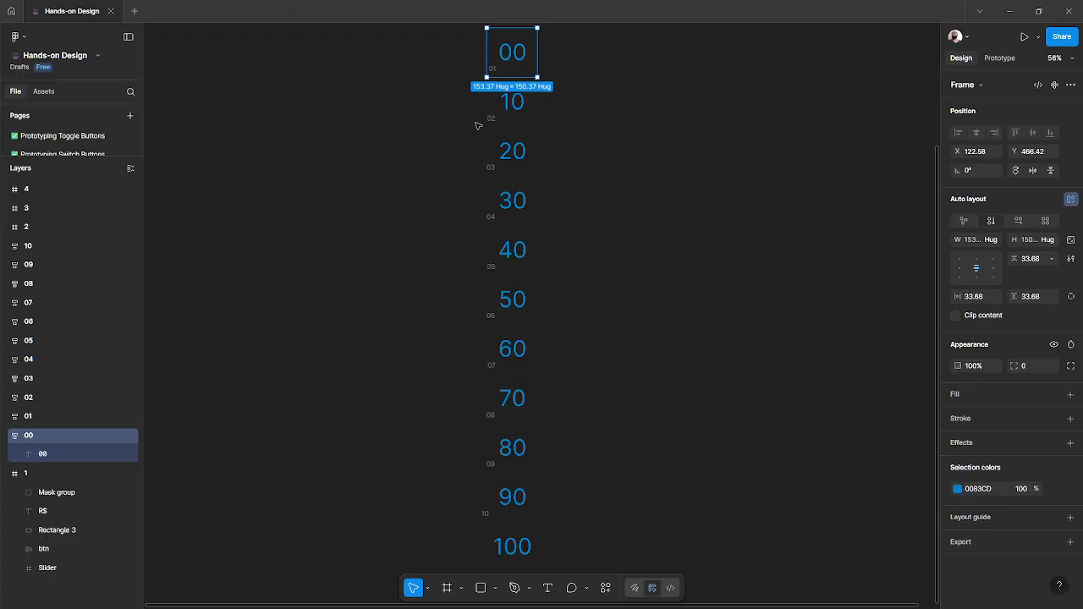
scroll(546, 131, up, 2)
click(545, 131)
scroll(546, 131, down, 2)
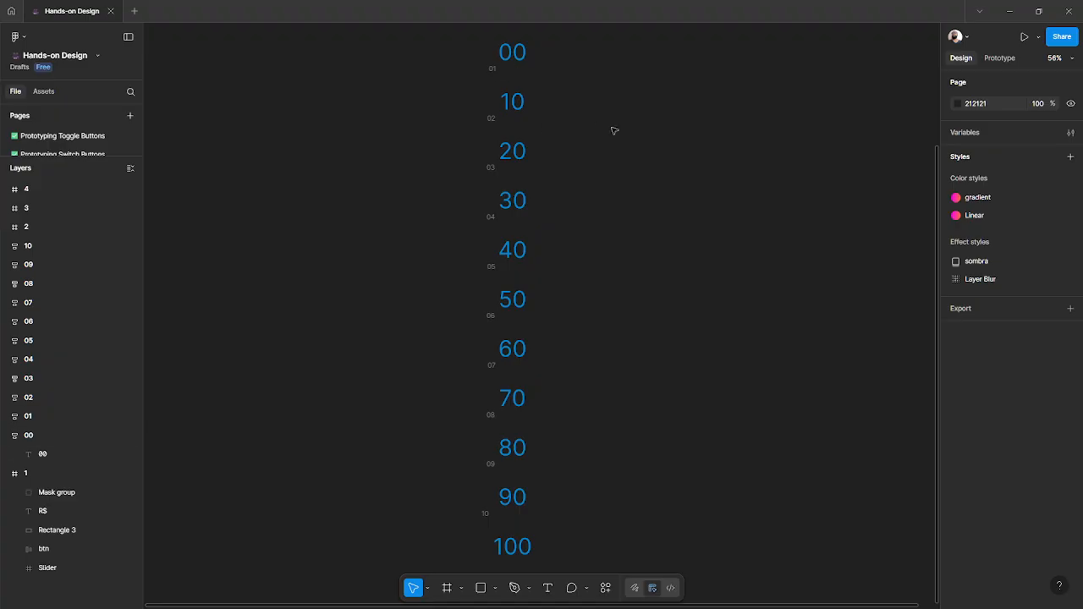
scroll(615, 131, up, 2)
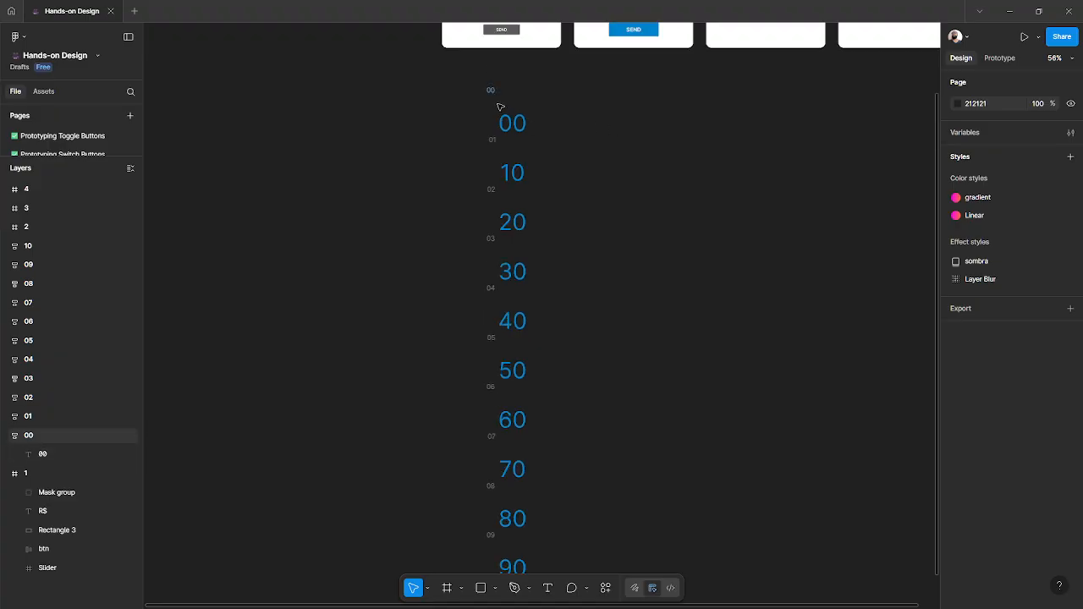
scroll(522, 249, down, 2)
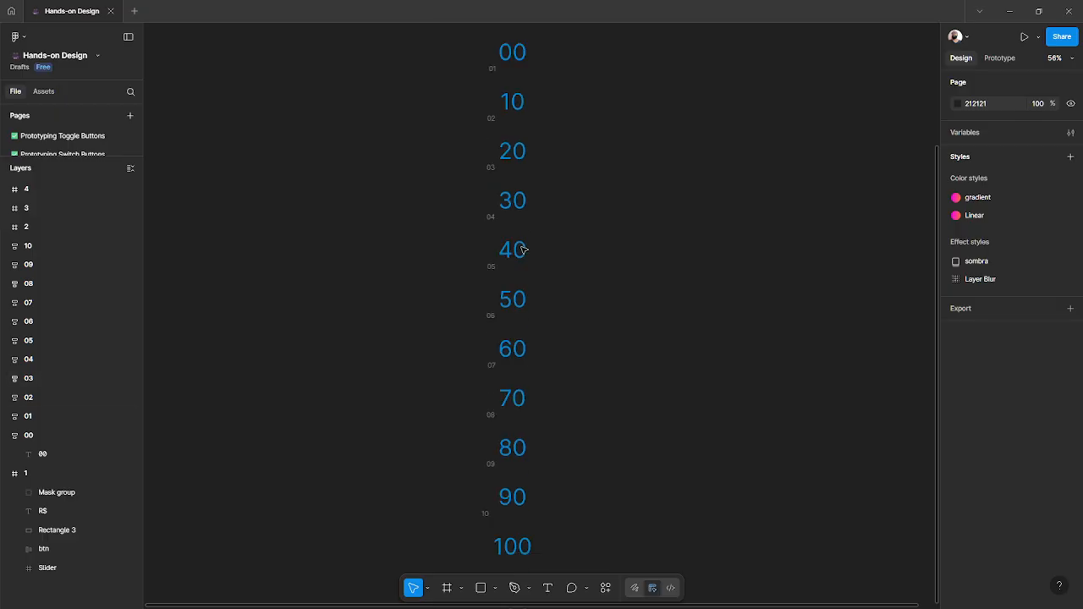
scroll(522, 250, down, 2)
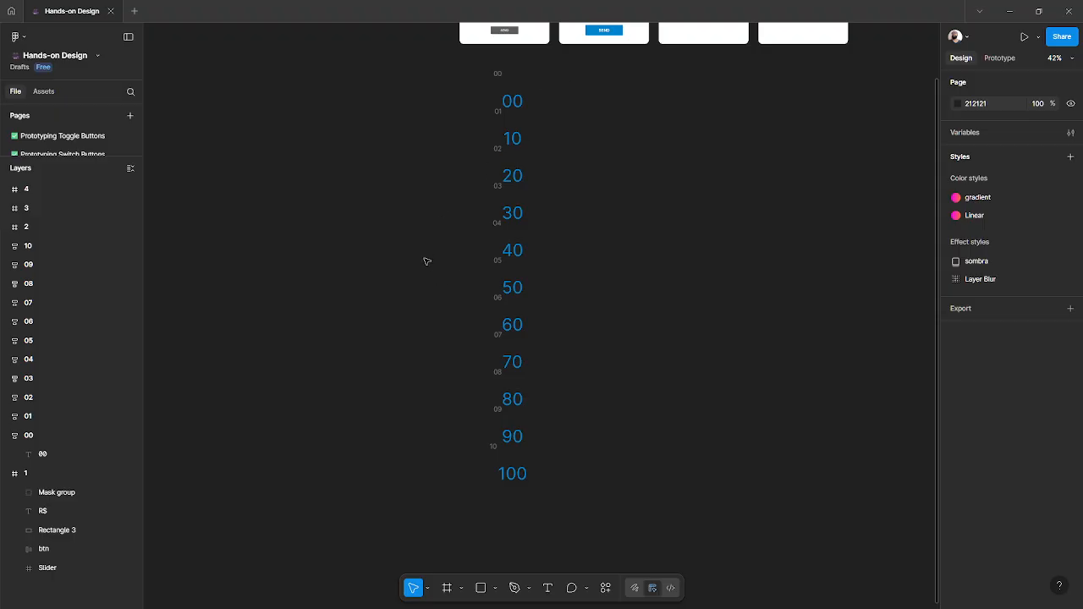
scroll(425, 262, right, 2)
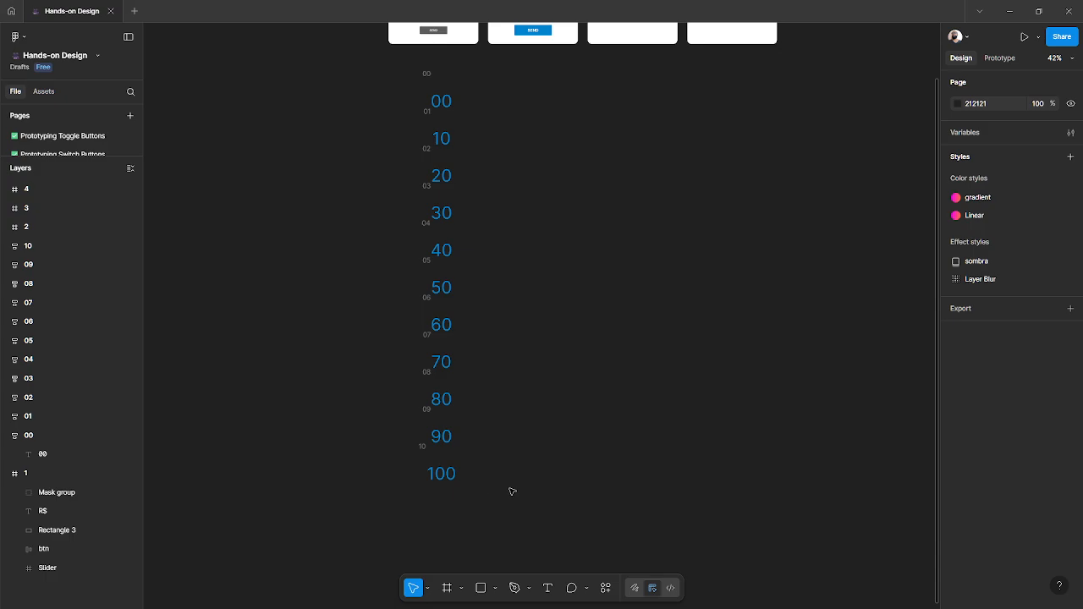
- Select all eleven number frames and wrap them in a vertical auto layout frame
drag(526, 492, 347, 61)
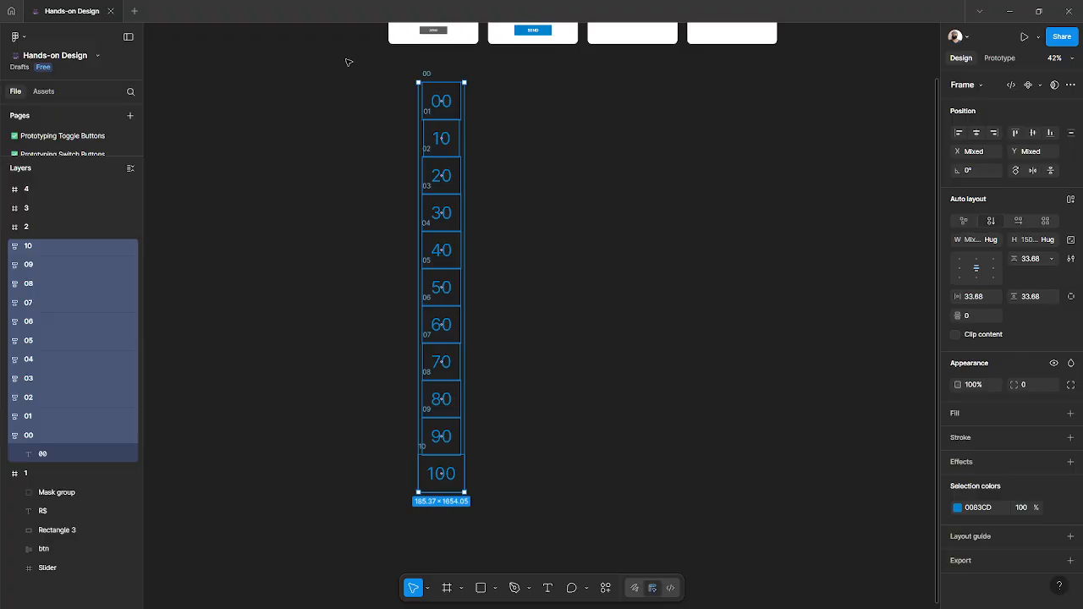
key(shift+a)
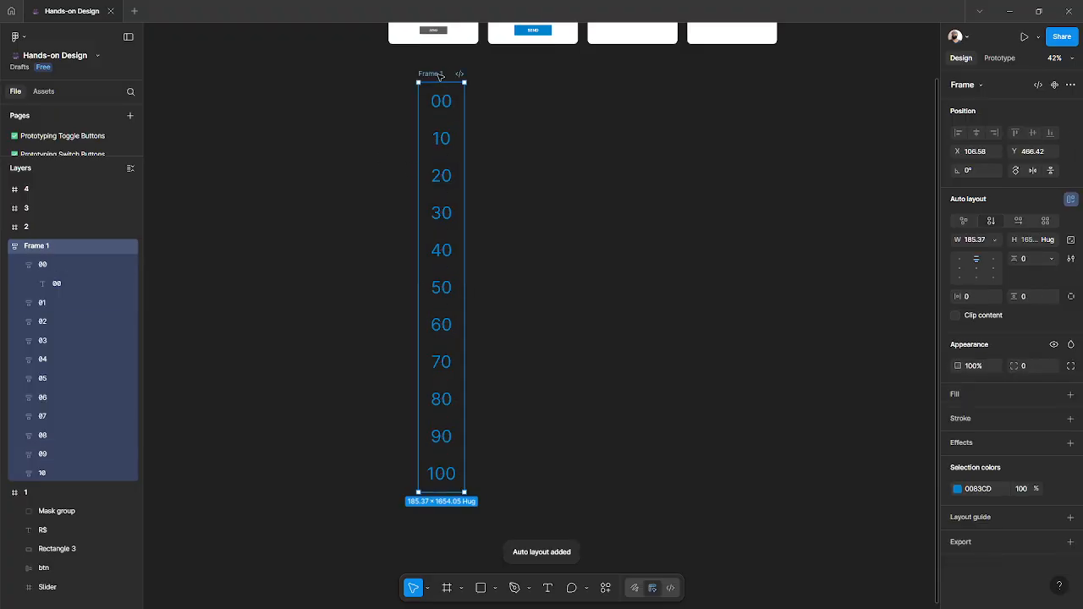
drag(439, 75, 451, 117)
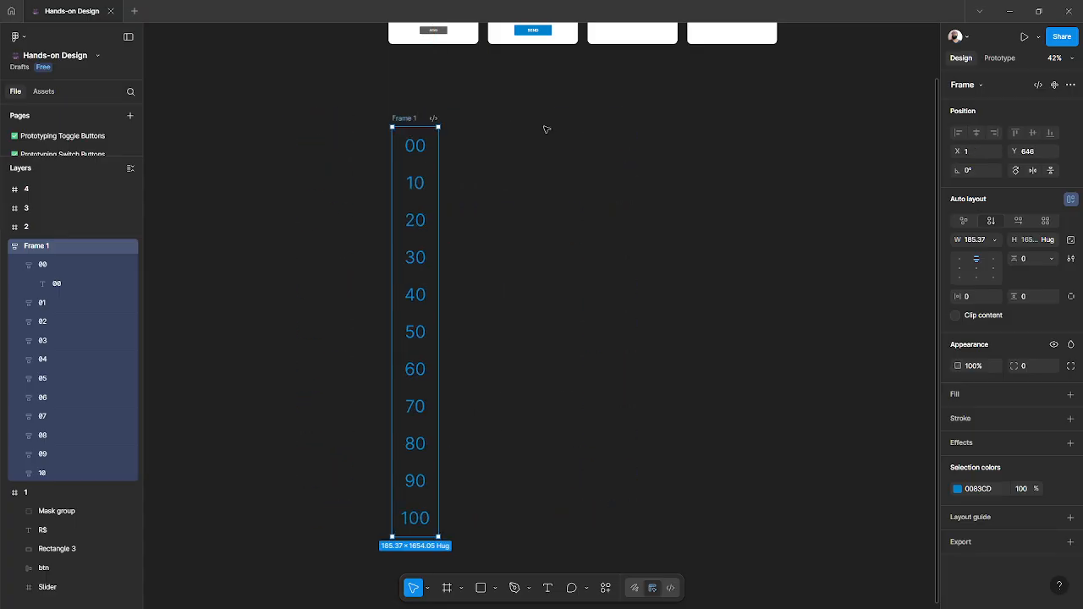
key(ctrl+z)
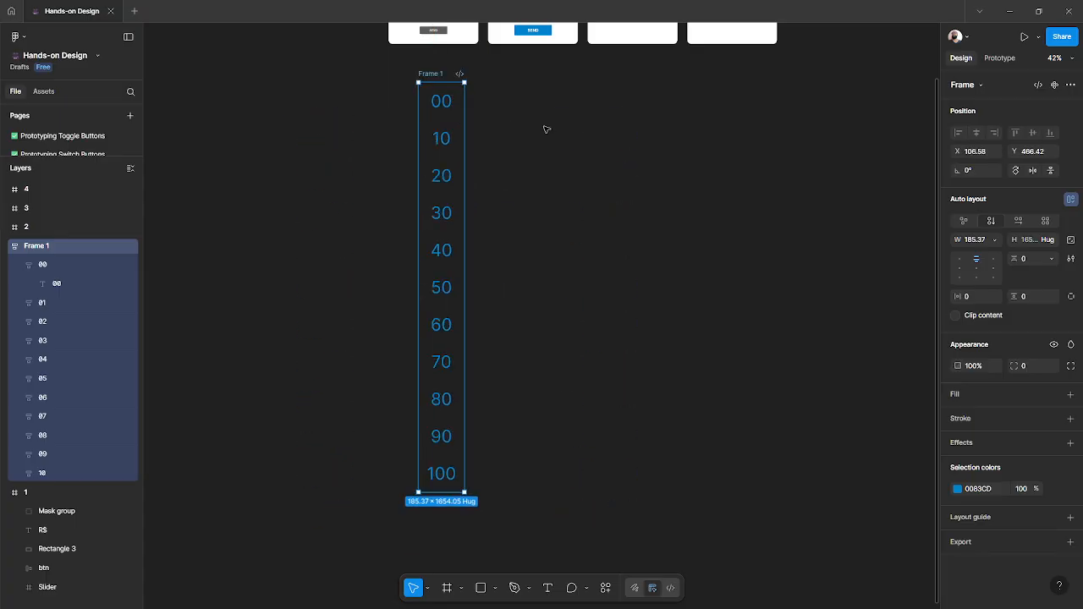
- Rename the new auto layout frame as Numbers
double_click(440, 75)
text(Numbr)
text(rs)
key(Return)
click(18, 268)
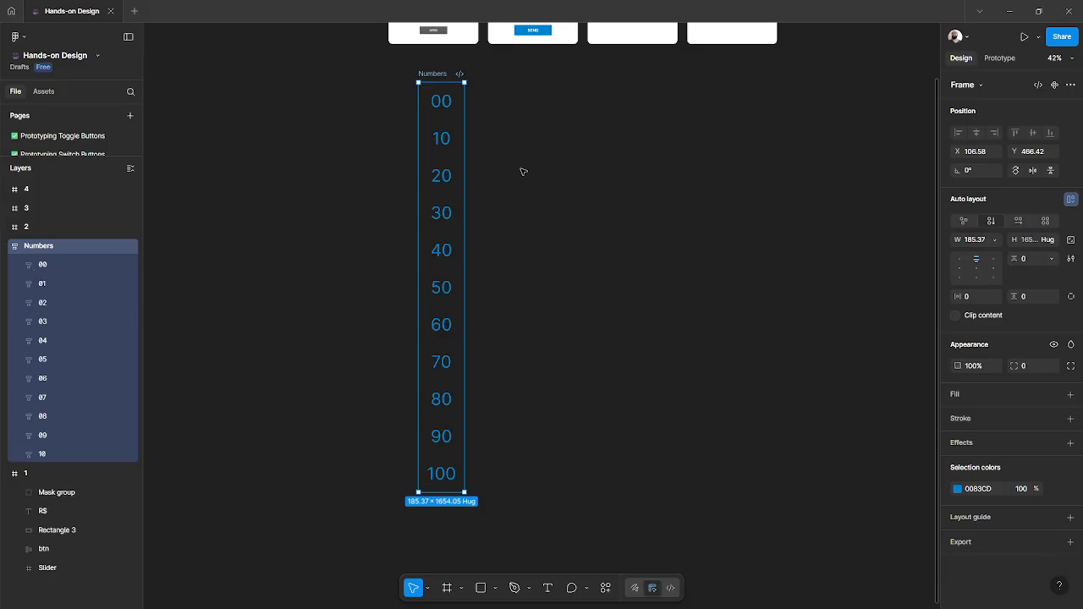
click(525, 123)
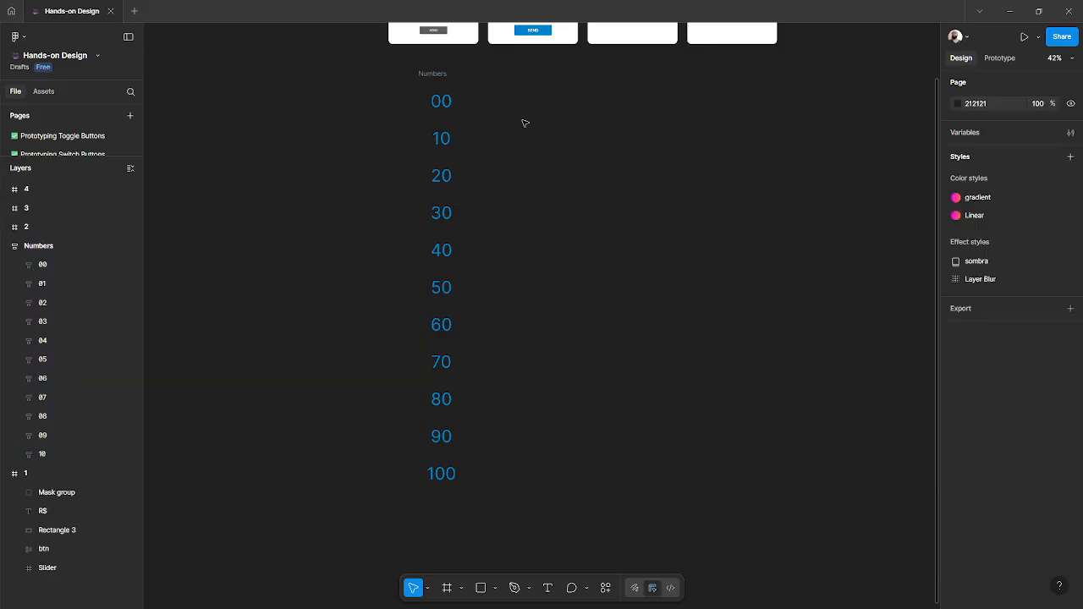
- Draw a rectangle about 234 × 136 beside the column and rename it Mask
key(r)
mouse_move(519, 133)
mouse_down()
mouse_move(602, 164)
mouse_move(580, 168)
mouse_up()
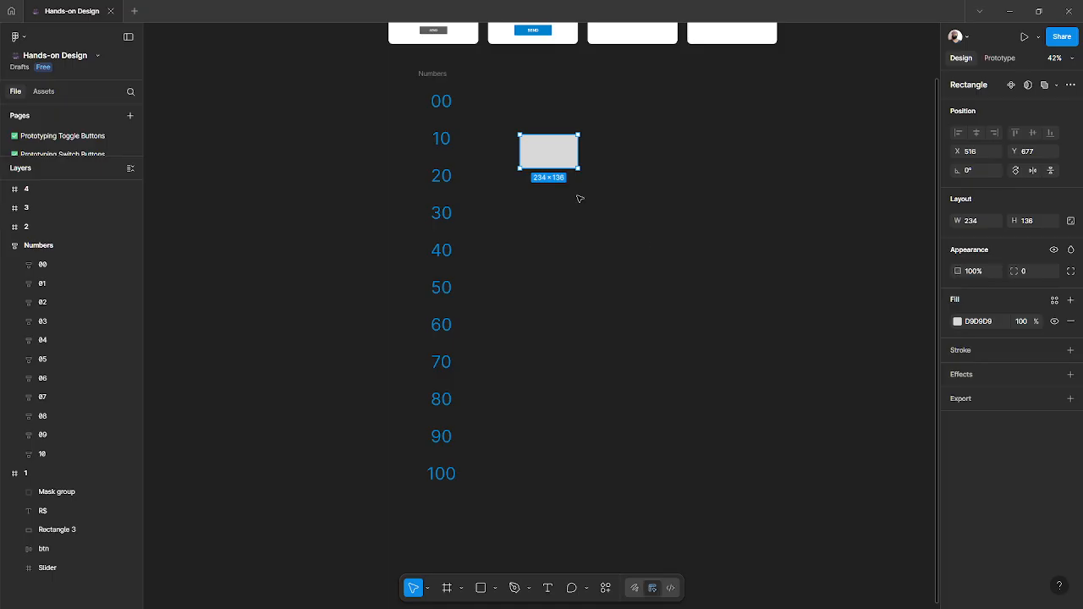
click(580, 198)
click(551, 144)
double_click(58, 190)
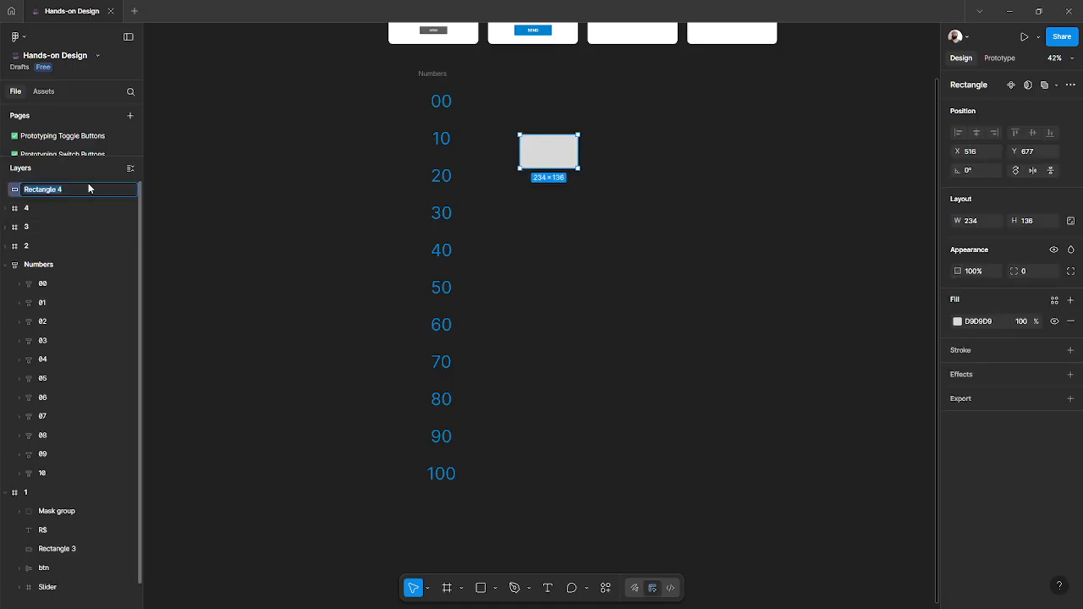
text(Mask)
key(Return)
click(582, 257)
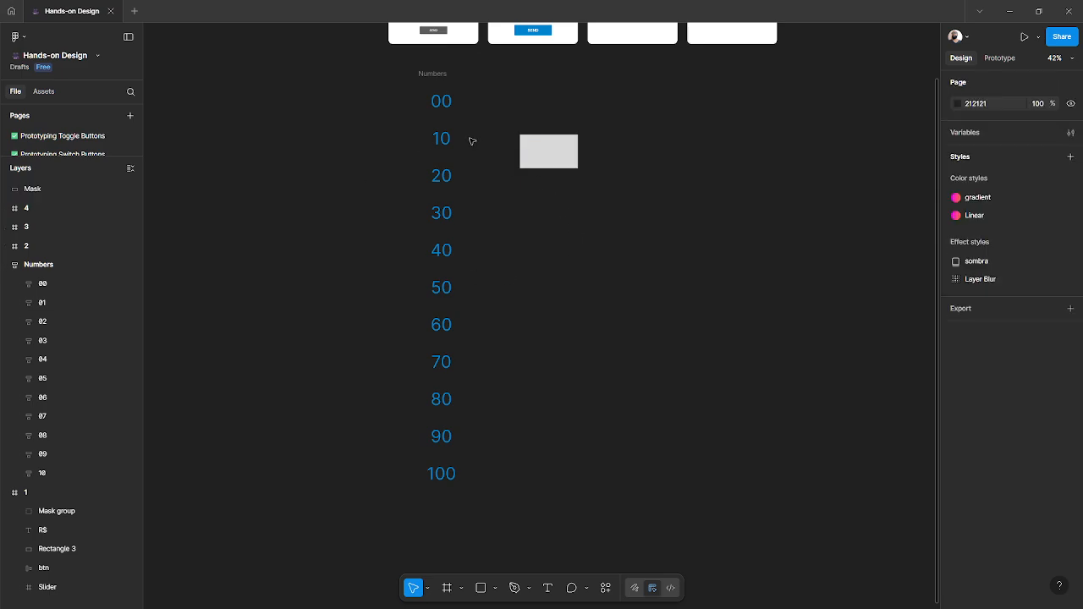
- Position the Numbers frame over the Mask rectangle so the 00 row sits inside it
drag(440, 111, 603, 140)
click(561, 150)
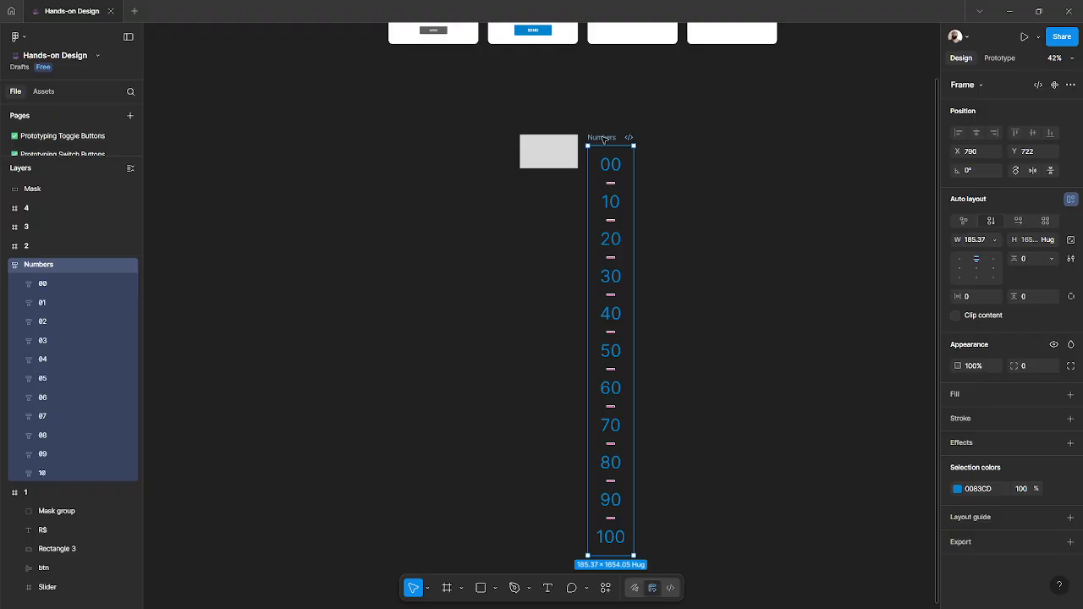
key(Delete)
key(ctrl+z)
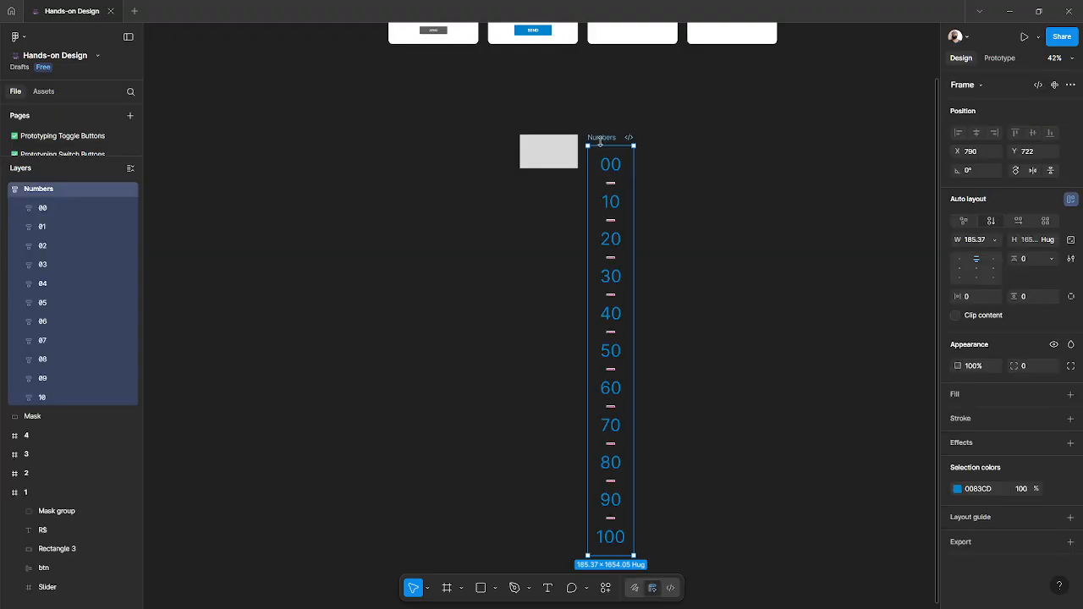
drag(603, 140, 539, 128)
scroll(539, 128, up, 3)
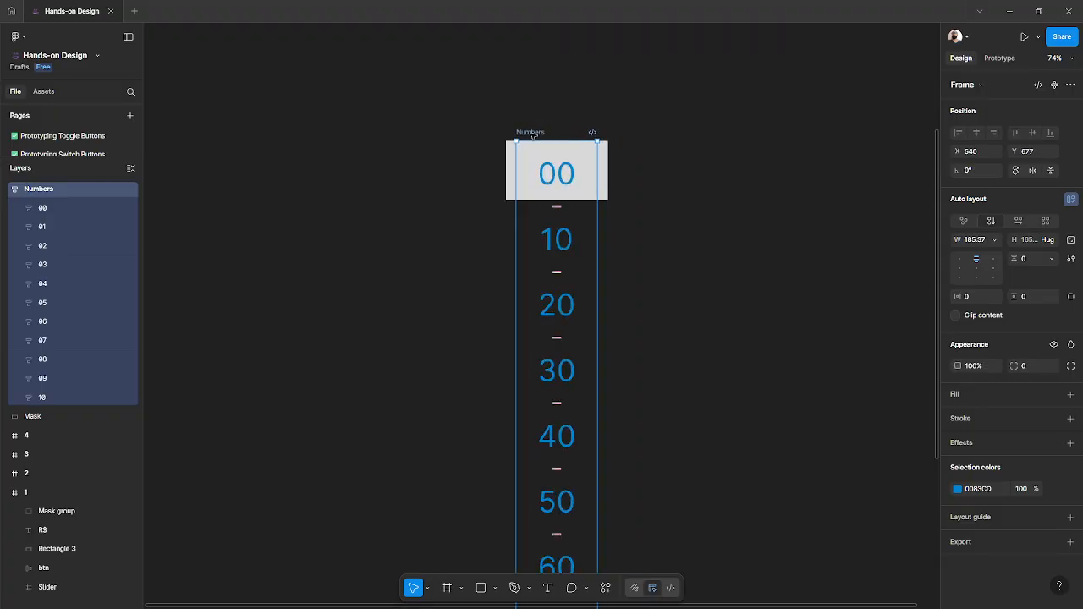
- Resize the Mask rectangle to about 154 × 97 so it tightly frames the 00 digits
click(491, 161)
click(512, 152)
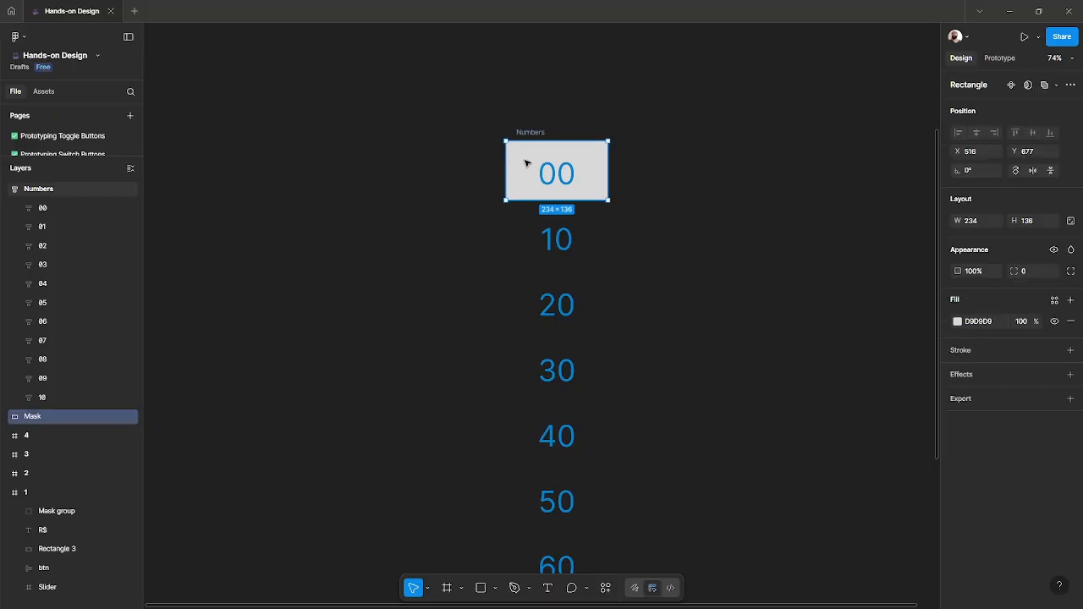
scroll(530, 161, up, 3)
drag(510, 231, 512, 219)
drag(509, 131, 510, 145)
drag(490, 187, 519, 189)
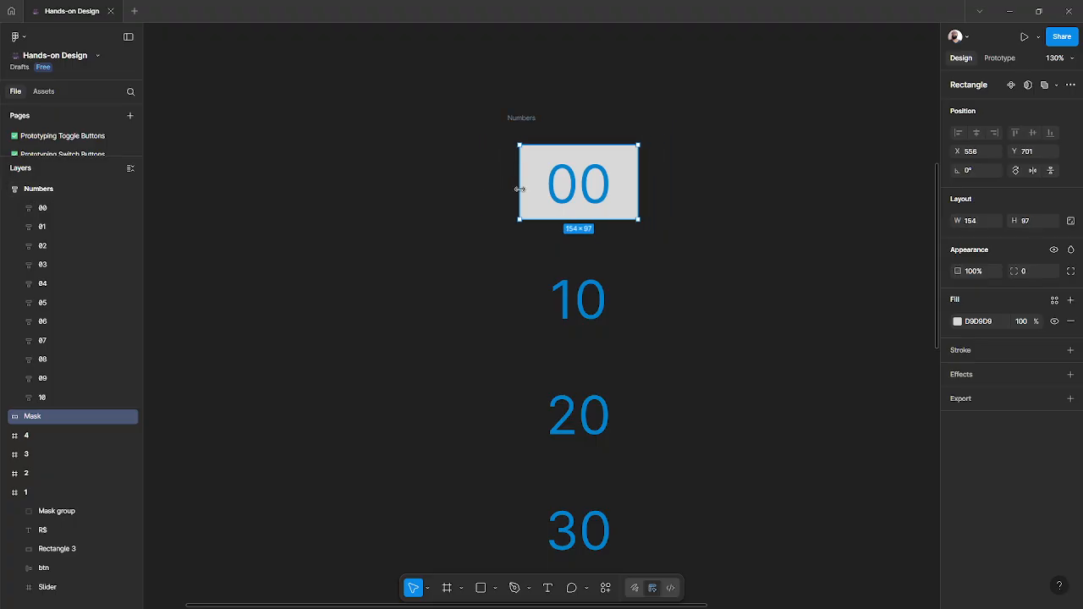
scroll(481, 167, down, 3)
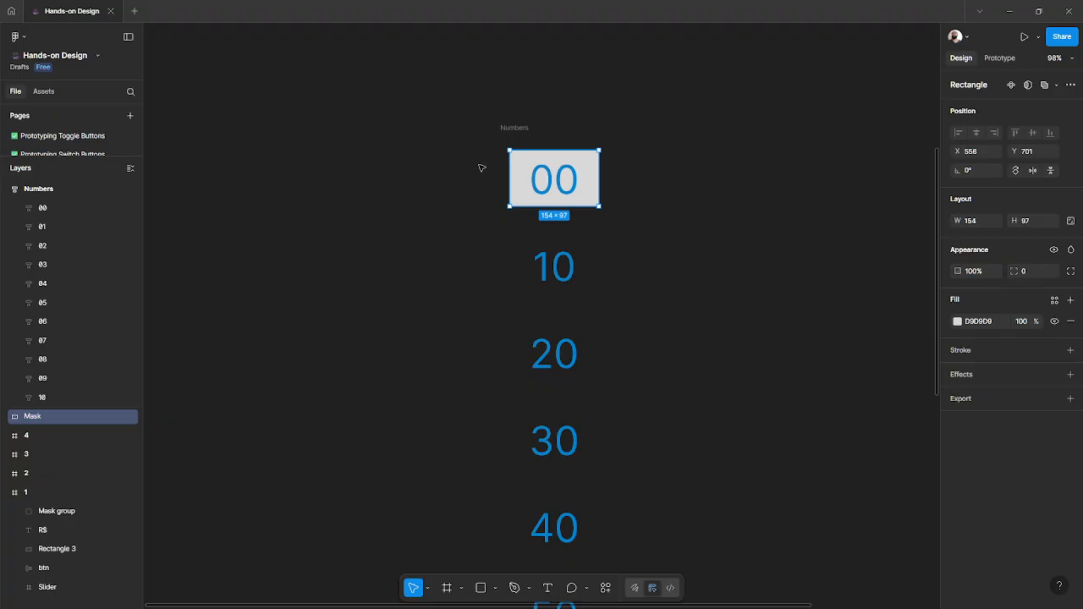
- Move the Numbers frame off the Mask rectangle and back to its place over it
click(482, 178)
click(515, 127)
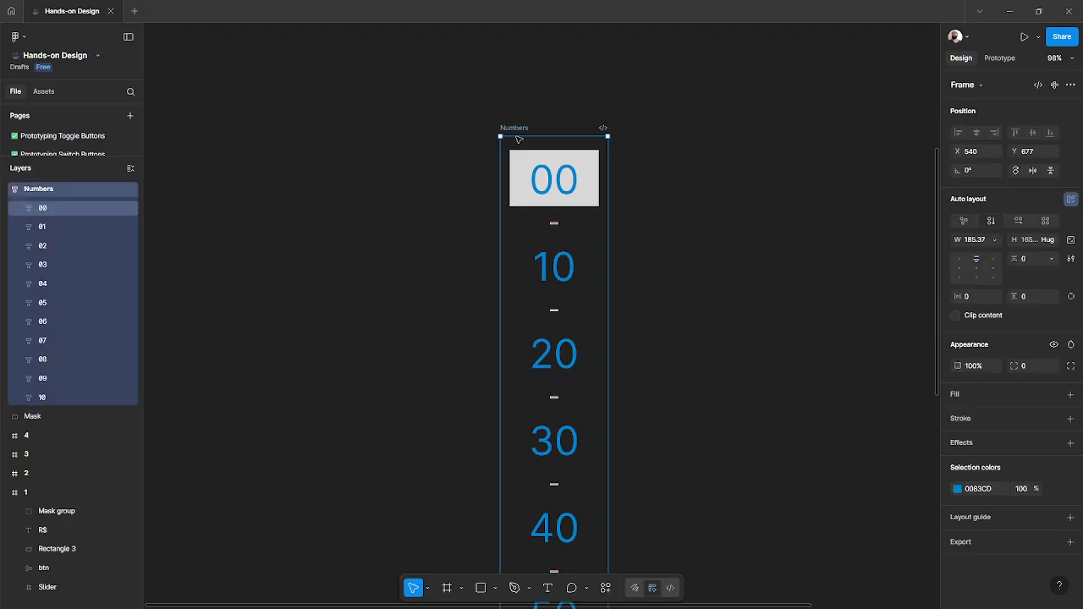
drag(515, 127, 626, 128)
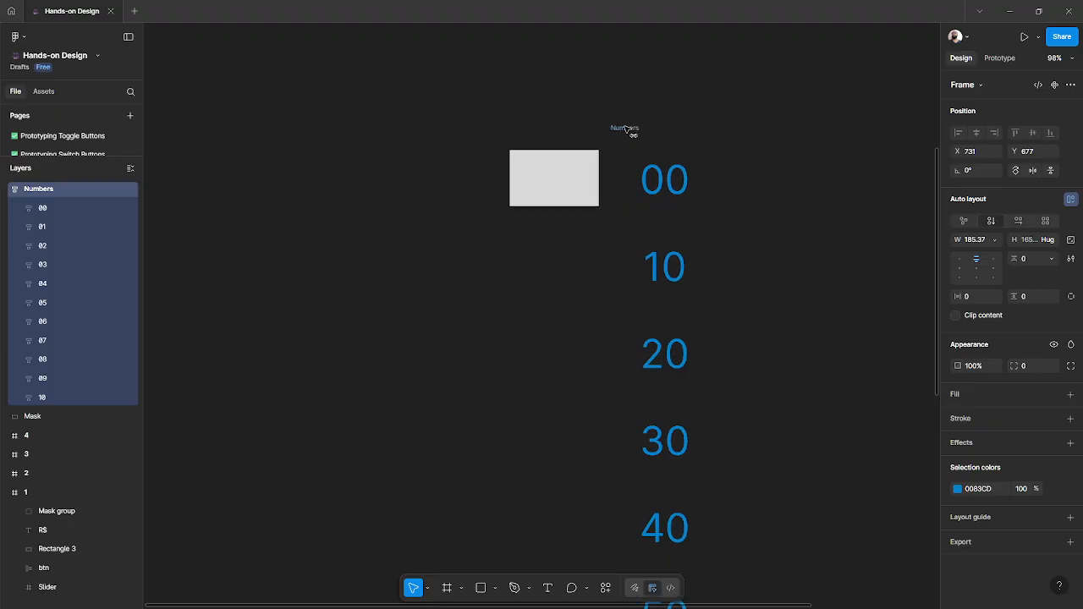
click(545, 158)
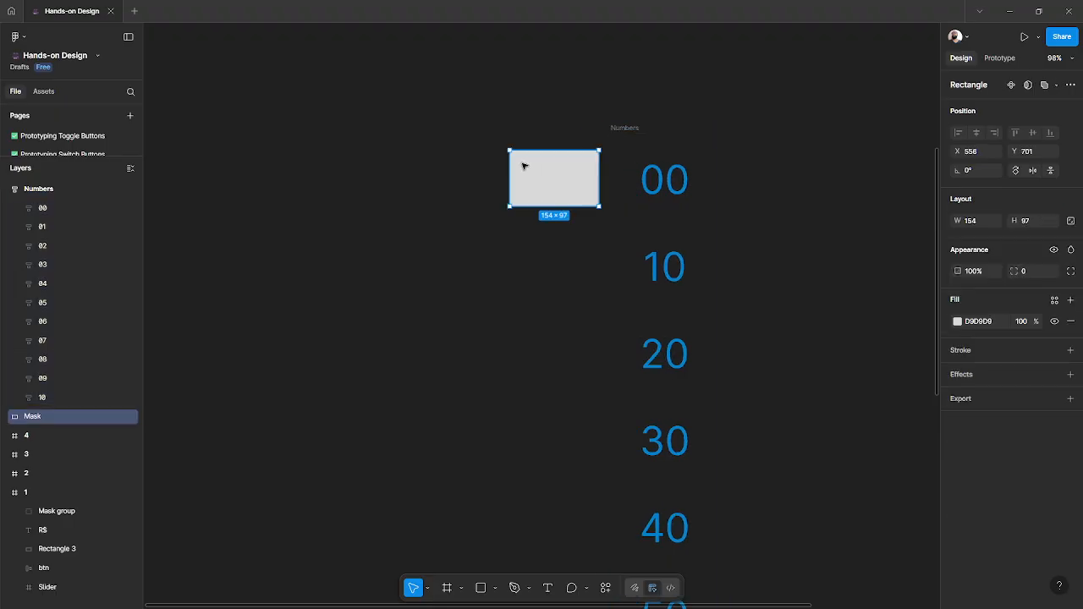
click(626, 129)
drag(625, 128, 522, 142)
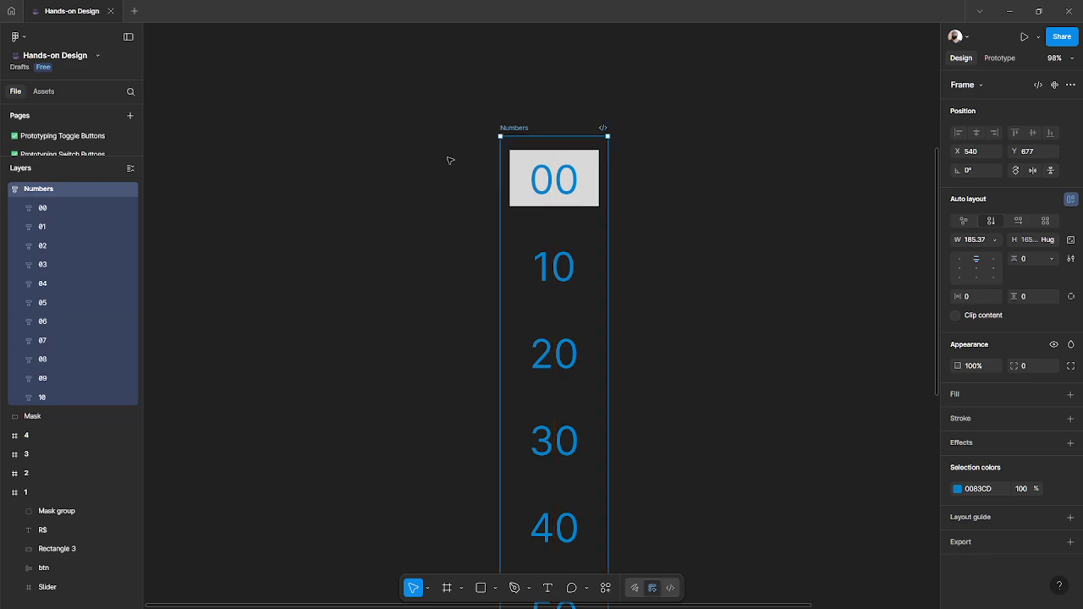
- Select the Numbers frame together with the Mask rectangle and use the rectangle as a mask
click(39, 417)
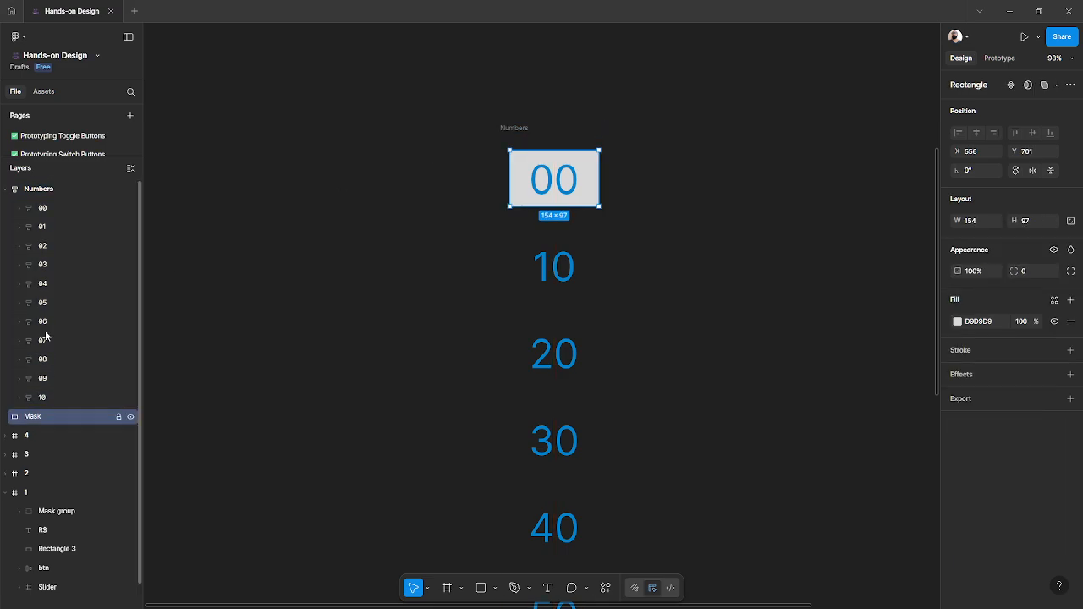
click(5, 192)
click(33, 190)
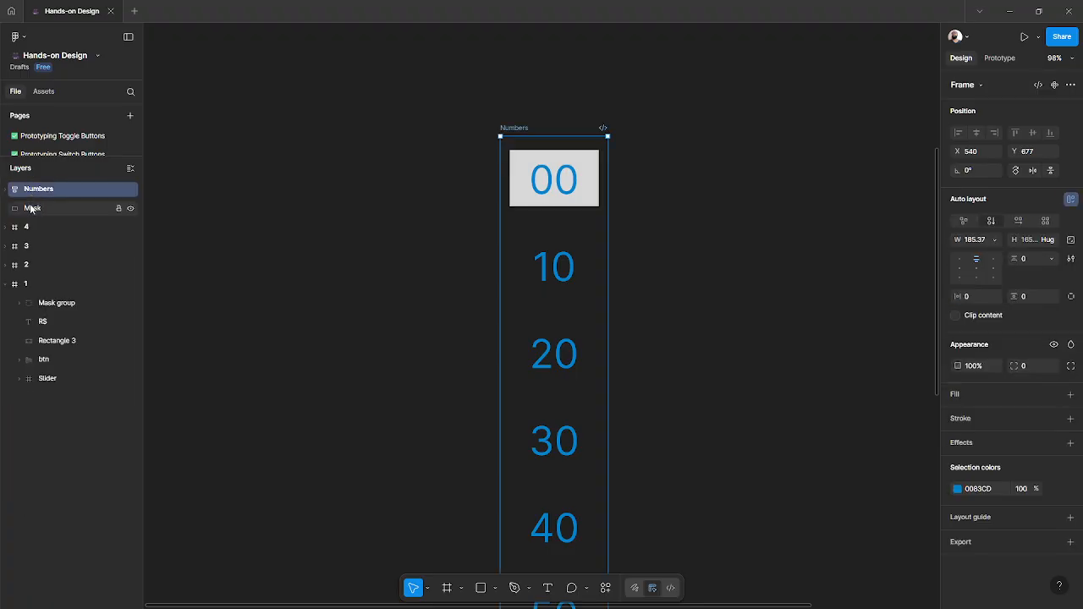
shift+click(31, 209)
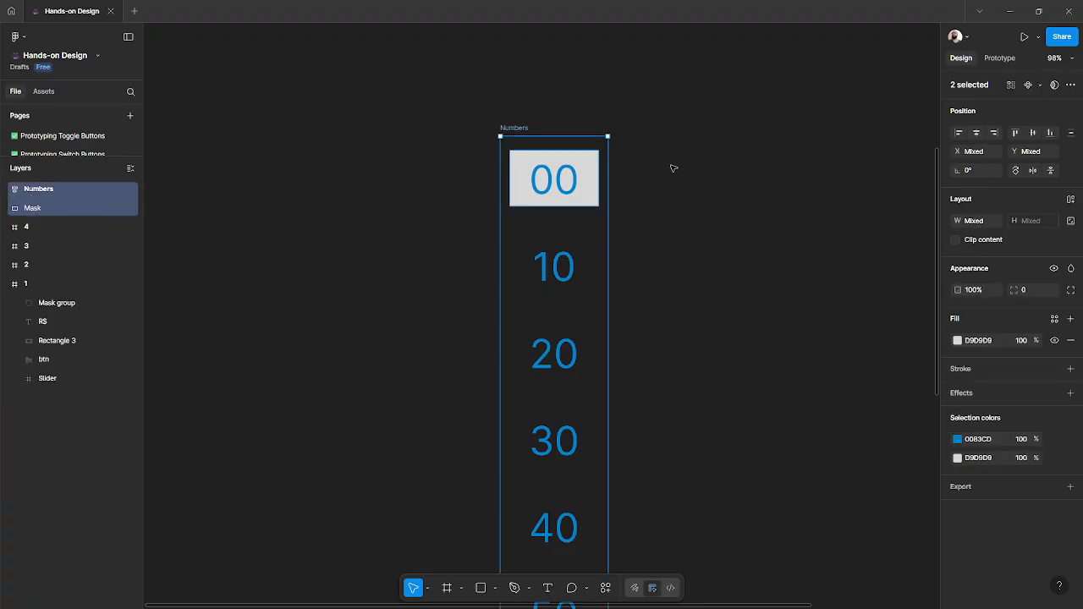
click(1053, 85)
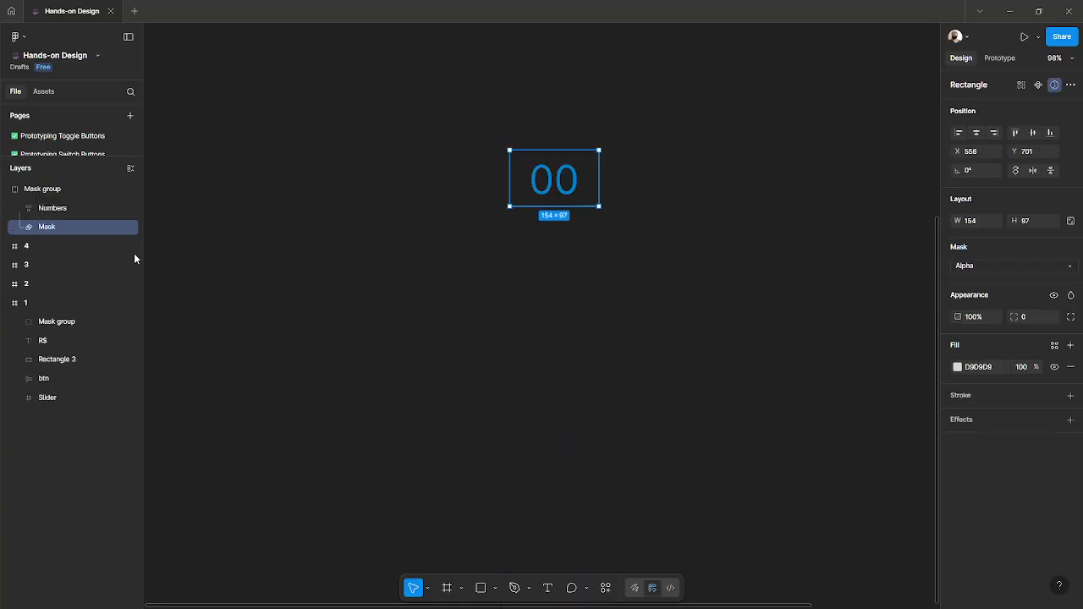
- Rename the new mask group to Numbers
scroll(225, 245, down, 2)
click(55, 192)
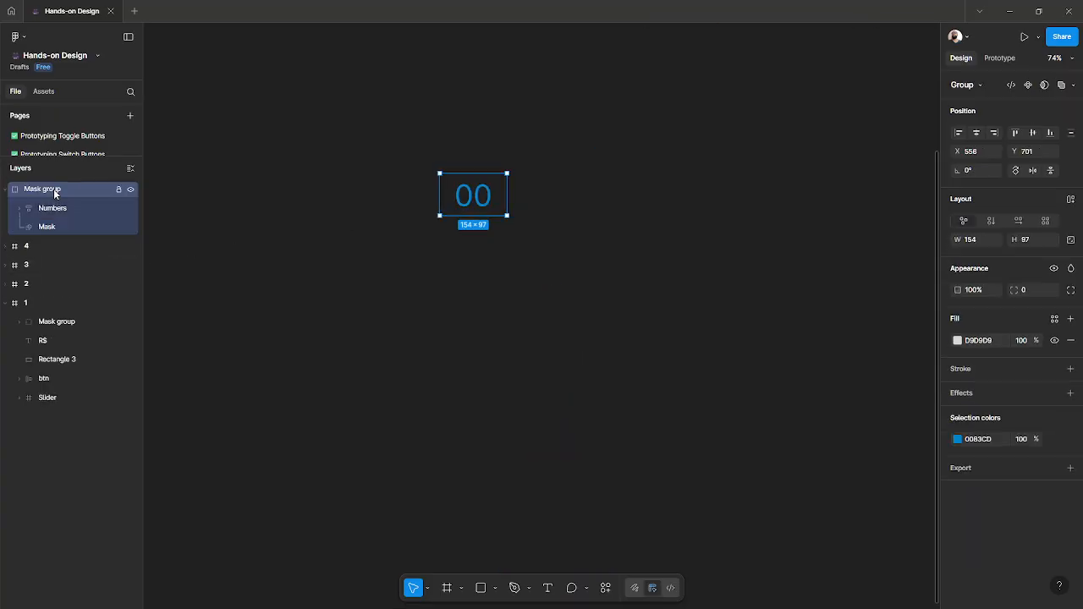
double_click(55, 191)
text(Numb)
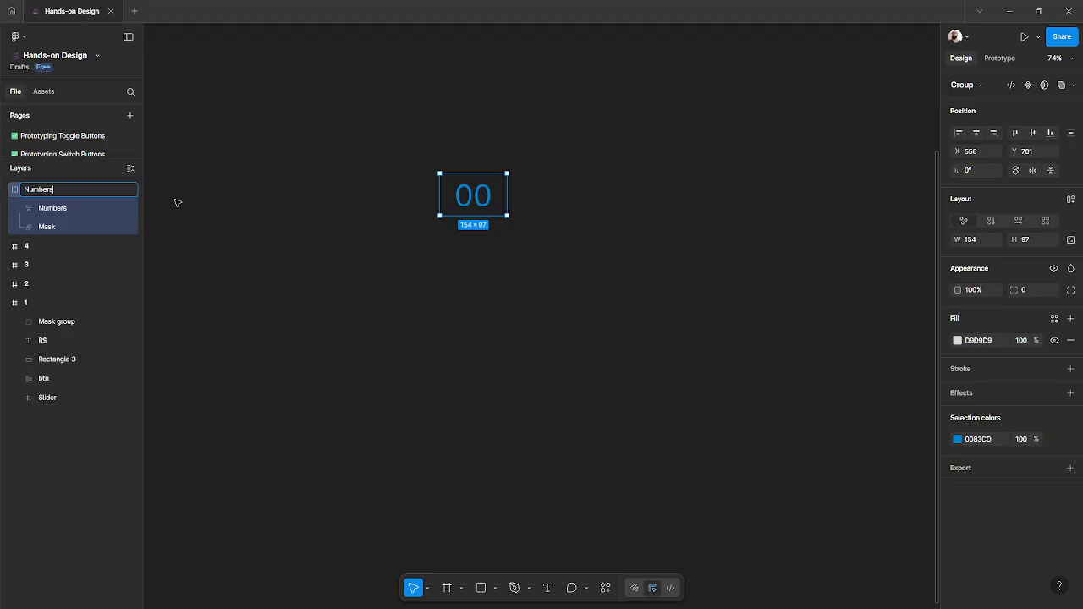
text(ers)
key(Return)
- Duplicate the Numbers mask group and place the copy to the right of the original
click(466, 231)
click(465, 193)
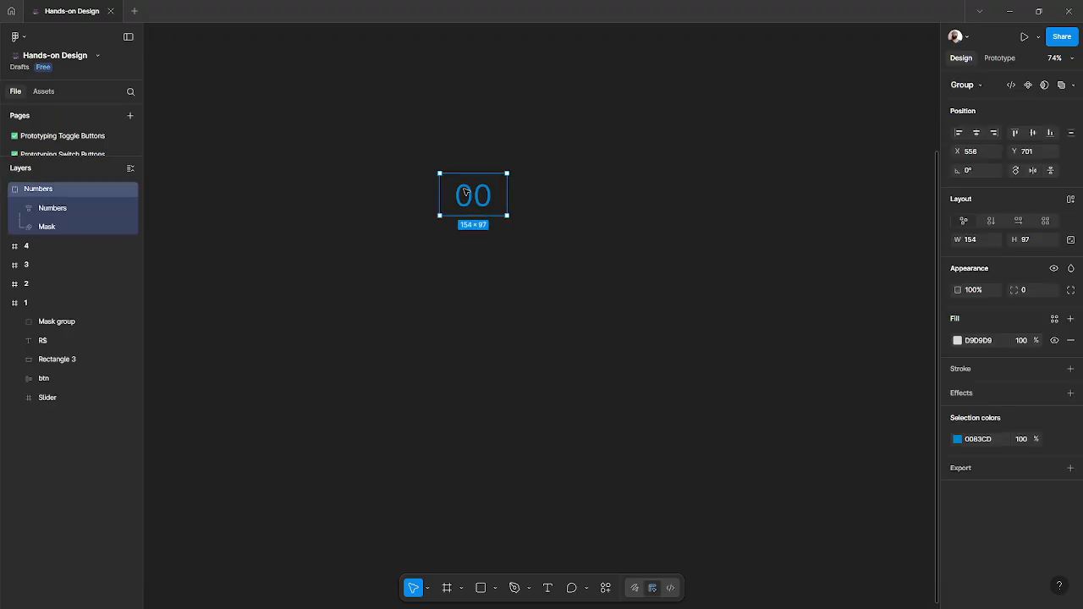
scroll(411, 206, right, 3)
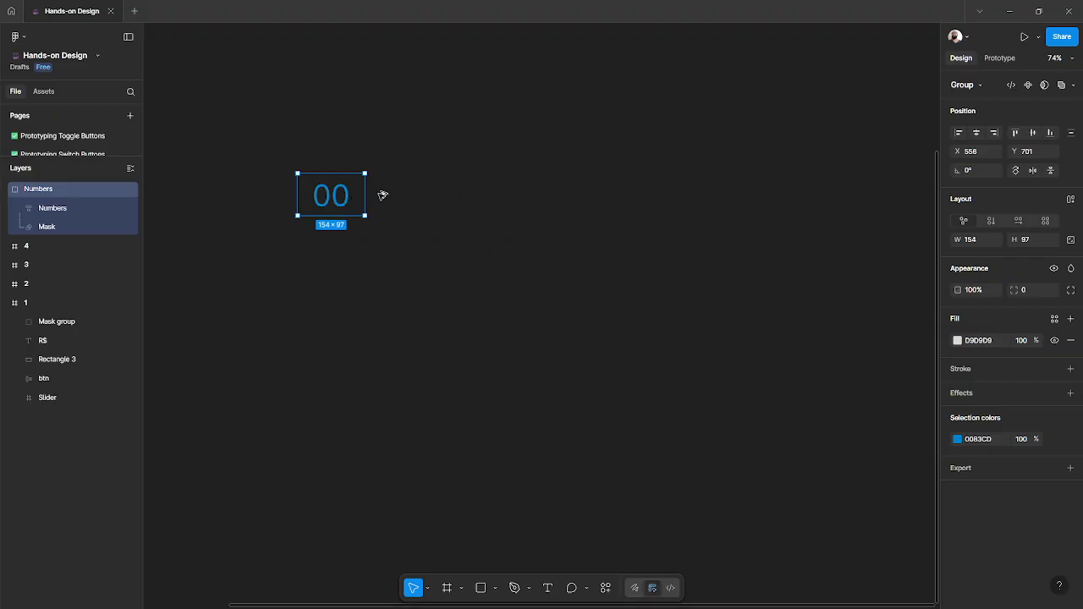
drag(345, 200, 484, 189)
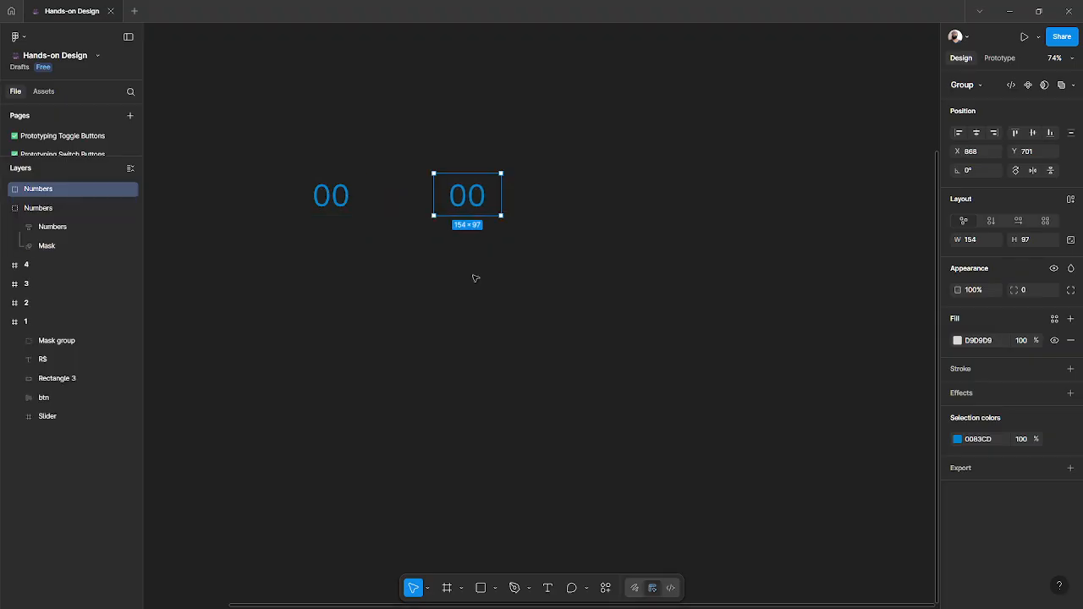
- Shift the copy's inner Numbers column upward until the 100 row shows through the mask
double_click(466, 199)
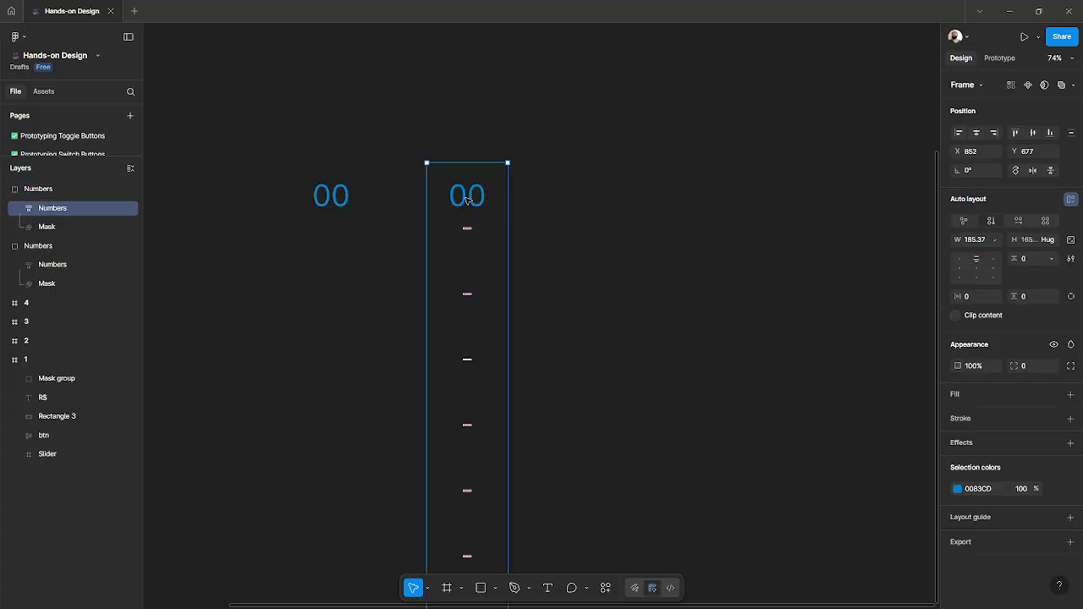
click(19, 209)
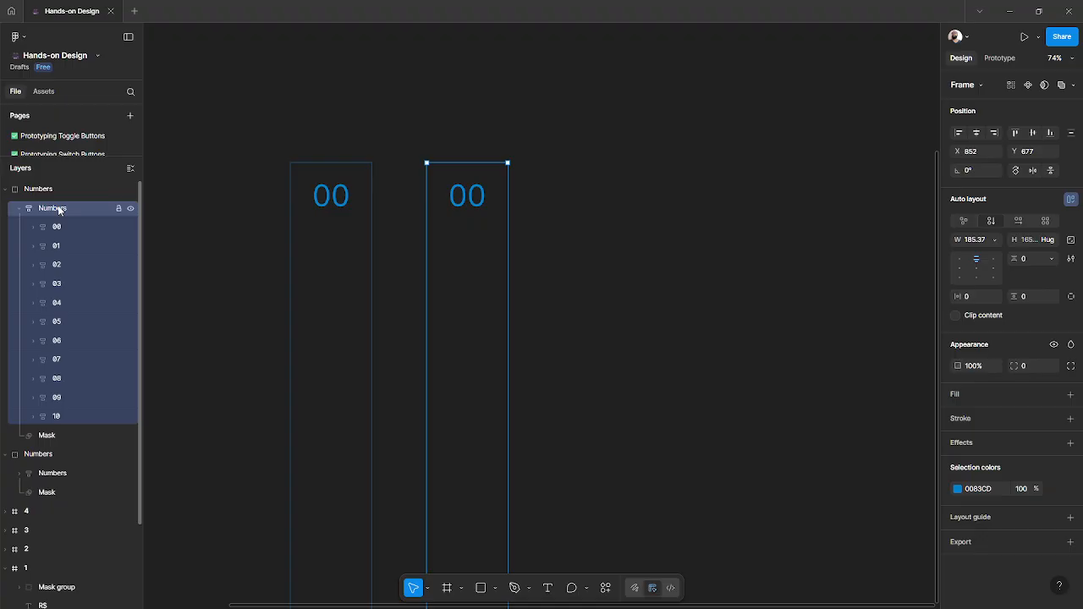
key(shift+Up)
key(shift+Up)
key(shift+Up)
key(shift+Up)
key(shift+Up)
key(shift+Up)
key(shift+Up)
key(shift+Up)
key(shift+Up)
key(shift+Up)
key(shift+Up)
key(shift+Up)
key(shift+Up)
key(shift+Up)
key(shift+Up)
key(shift+Up)
key(shift+Up)
key(shift+Up)
key(shift+Up)
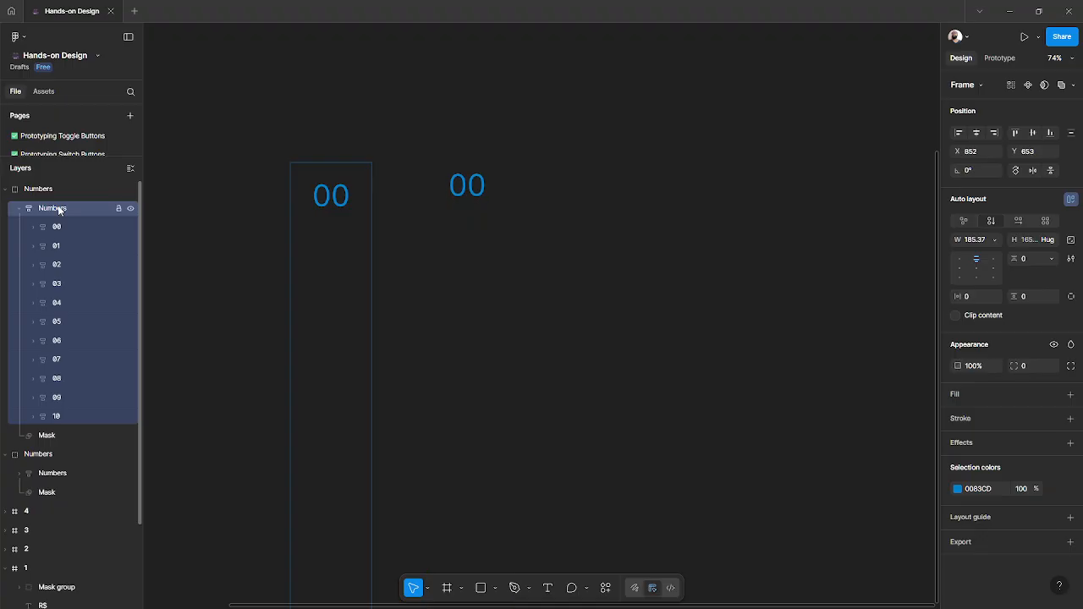
key(shift+Up)
key(shift+Up)
key(shift+Up)
key(shift+Up)
key(shift+Up)
key(shift+Up)
key(shift+Up)
key(shift+Up)
key(shift+Up)
key(shift+Up)
key(shift+Up)
key(shift+Up)
key(shift+Up)
key(shift+Up)
key(shift+Up)
key(shift+Up)
key(shift+Up)
key(shift+Up)
key(shift+Up)
key(shift+Up)
key(shift+Up)
key(shift+Up)
key(shift+Up)
key(shift+Up)
key(shift+Up)
key(shift+Up)
key(shift+Up)
key(shift+Up)
key(shift+Up)
key(shift+Up)
key(shift+Up)
key(shift+Up)
key(shift+Up)
key(shift+Up)
key(shift+Up)
key(shift+Up)
key(shift+Up)
key(shift+Up)
key(shift+Up)
key(shift+Up)
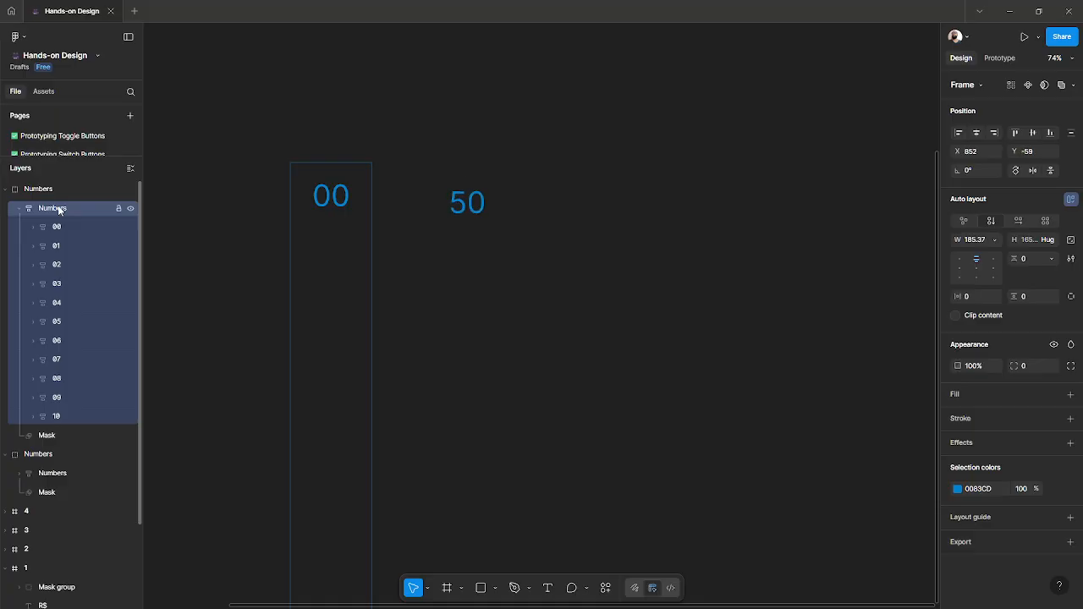
key(shift+Up)
key(shift+Up)
key(shift+Up)
key(shift+Up)
key(shift+Up)
key(shift+Up)
key(shift+Up)
key(shift+Up)
key(shift+Up)
key(shift+Up)
key(shift+Up)
key(shift+Up)
key(shift+Up)
key(shift+Up)
key(shift+Up)
key(shift+Up)
key(shift+Up)
key(shift+Up)
key(shift+Up)
key(shift+Up)
key(shift+Up)
key(shift+Up)
key(shift+Up)
key(shift+Up)
key(shift+Up)
key(shift+Up)
key(shift+Up)
key(shift+Up)
key(shift+Up)
key(shift+Up)
key(shift+Up)
key(shift+Up)
key(shift+Up)
key(shift+Up)
key(shift+Up)
key(shift+Up)
key(shift+Up)
key(shift+Up)
key(shift+Up)
key(shift+Up)
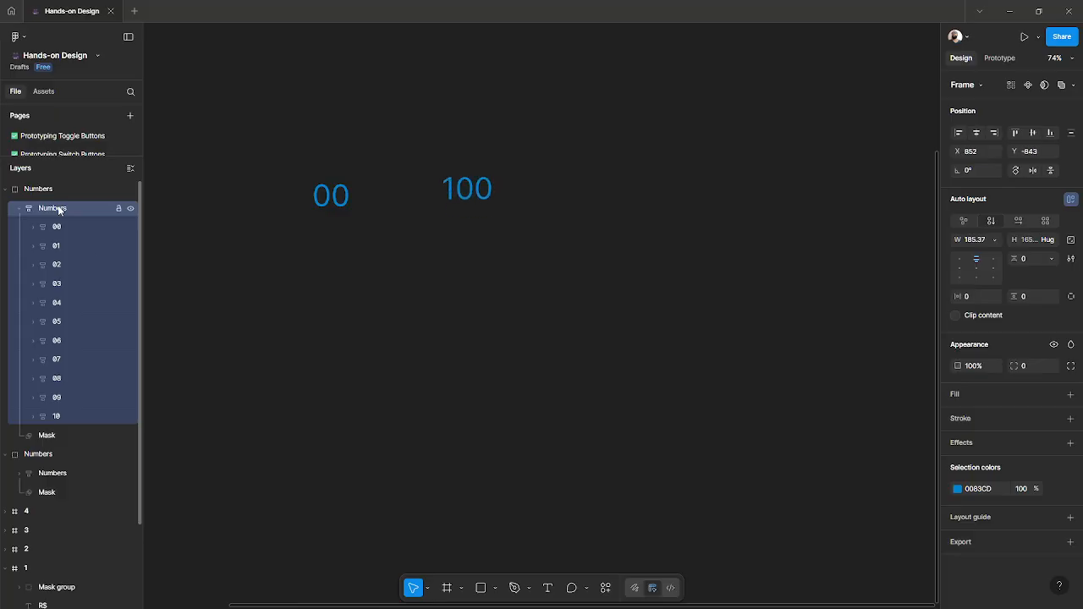
key(shift+Down)
key(Down)
key(Down)
key(Down)
key(Down)
key(Down)
key(Down)
key(Down)
key(Down)
key(Down)
key(Down)
key(Down)
key(Down)
key(Down)
key(Down)
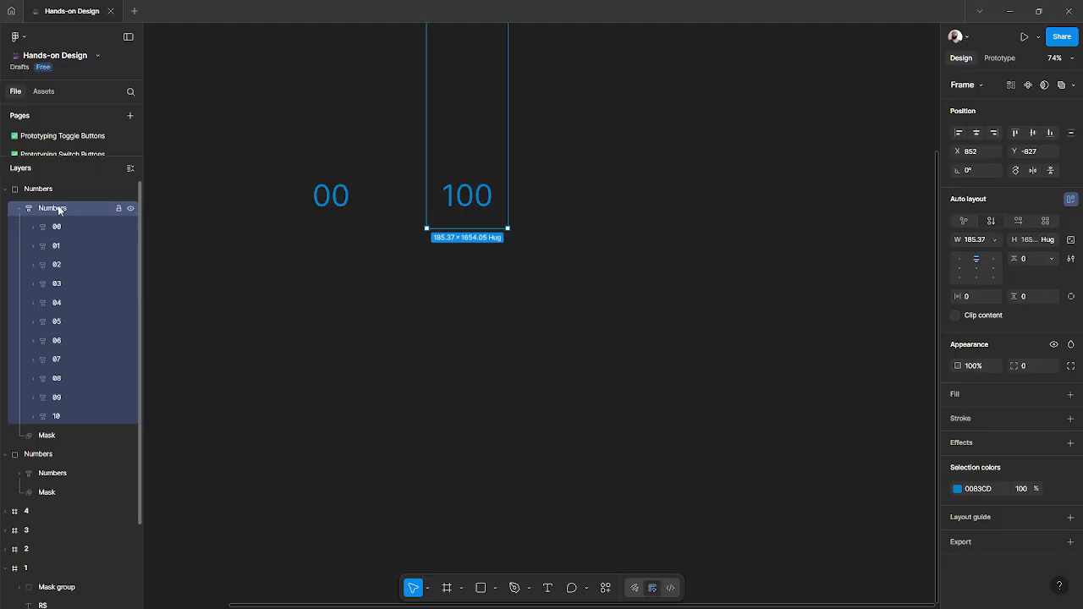
key(Down)
key(Down)
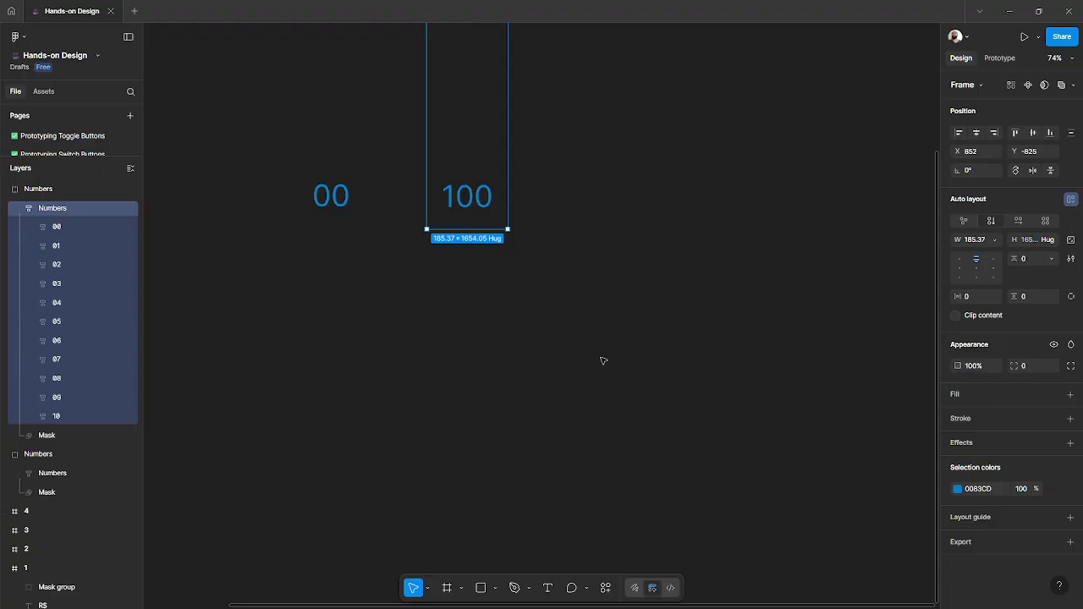
- Move the 100 mask group closer beside the 00 group
click(429, 314)
scroll(428, 314, down, 5)
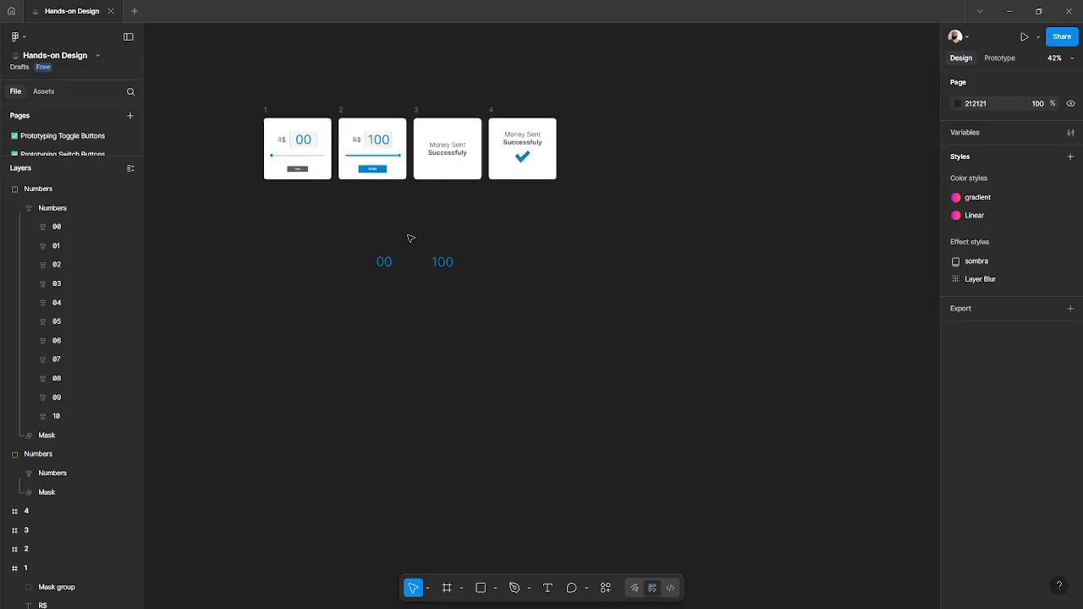
scroll(397, 254, up, 3)
scroll(414, 279, up, 3)
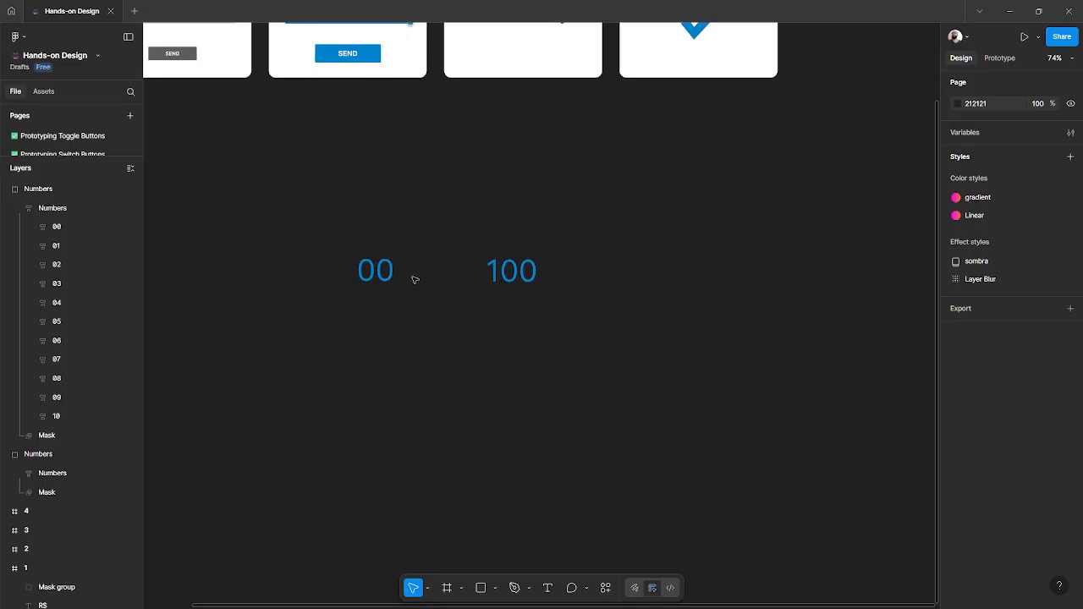
click(518, 276)
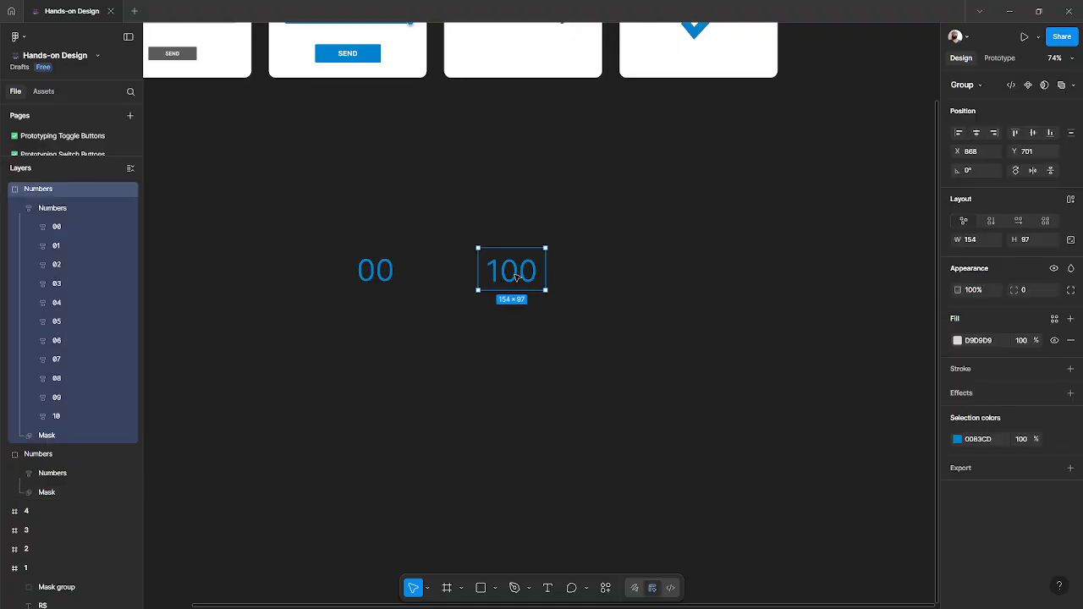
mouse_move(476, 276)
mouse_down()
mouse_move(452, 273)
mouse_move(469, 281)
mouse_up()
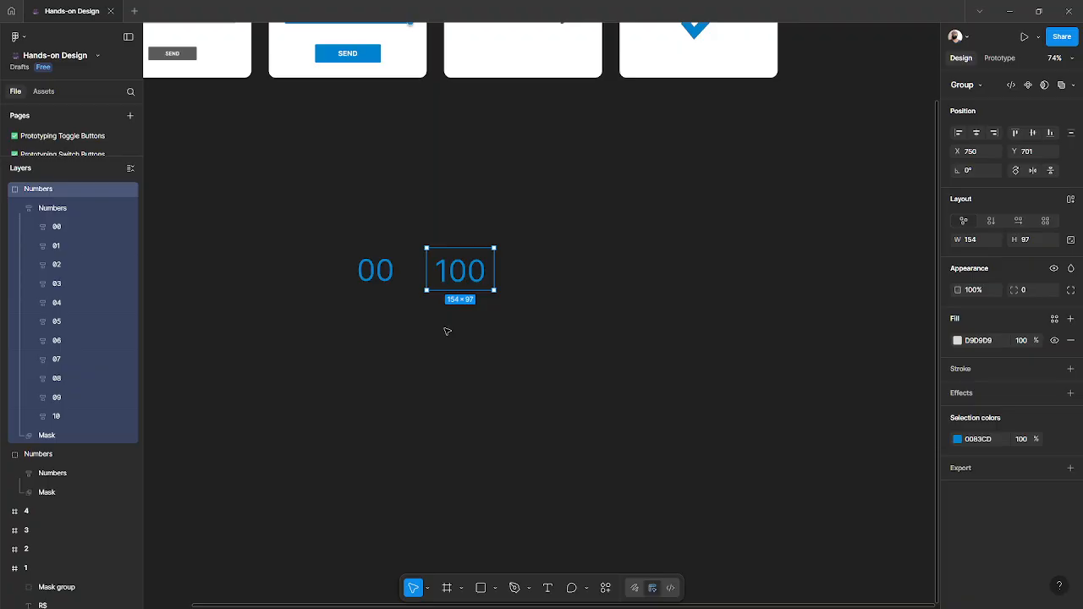
- Duplicate the slider from frame 1 and place the copy below the 00 number group
scroll(447, 331, up, 2)
scroll(446, 330, left, 2)
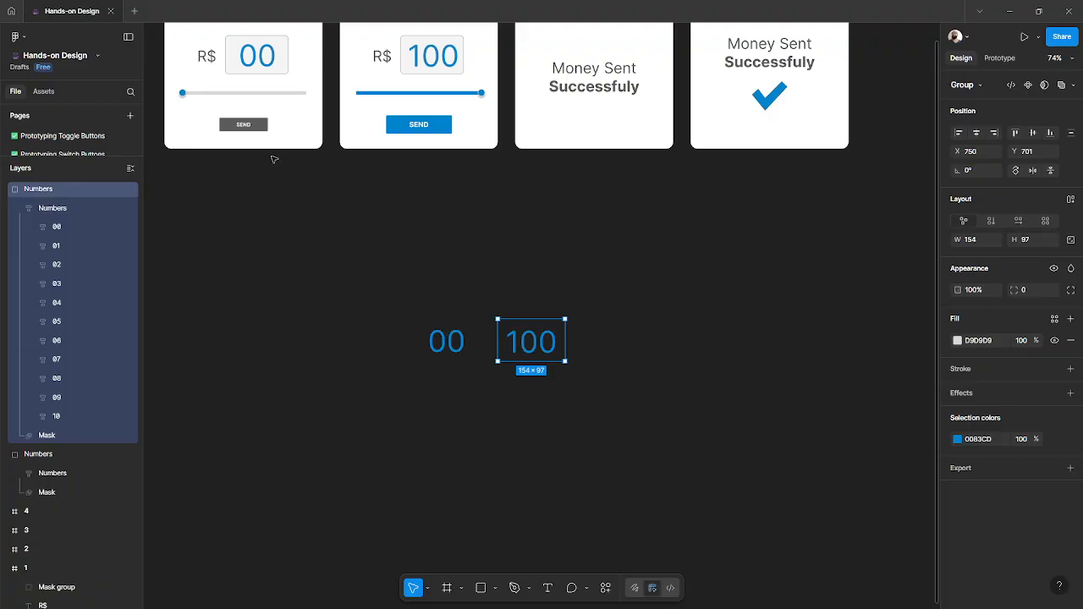
click(193, 93)
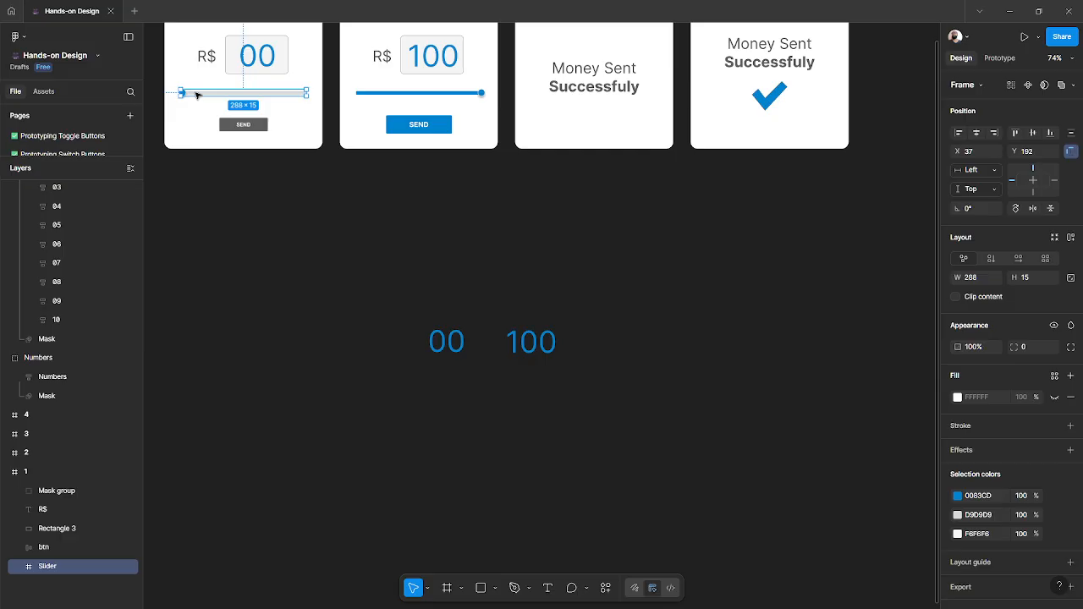
drag(197, 95, 447, 396)
scroll(447, 396, up, 5)
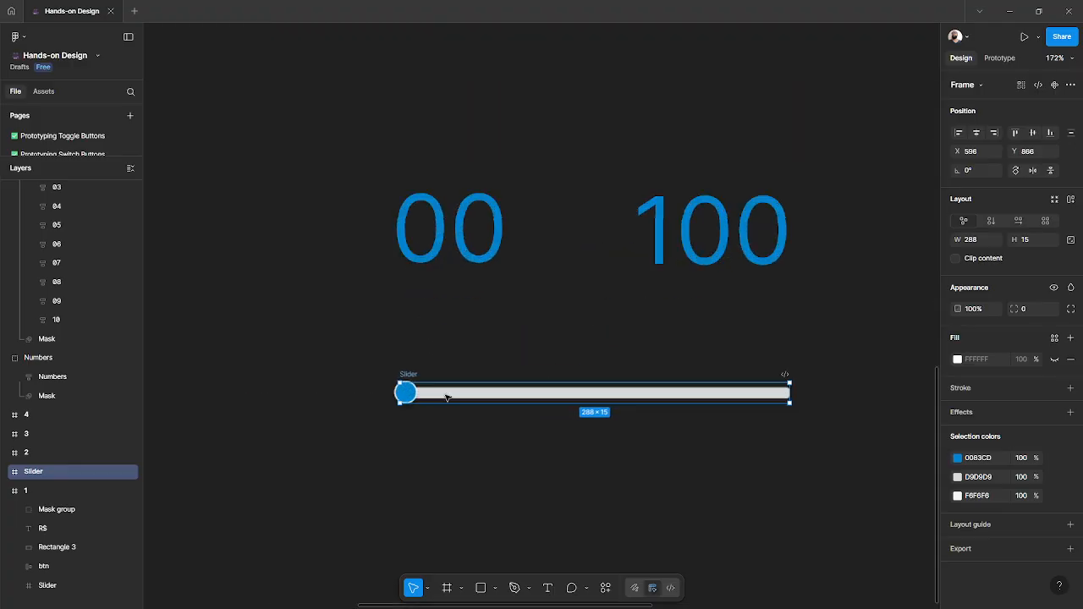
- Place a copy of the 100 number group farther right and delete the one beside the 00 group
scroll(447, 397, down, 1)
scroll(446, 395, right, 2)
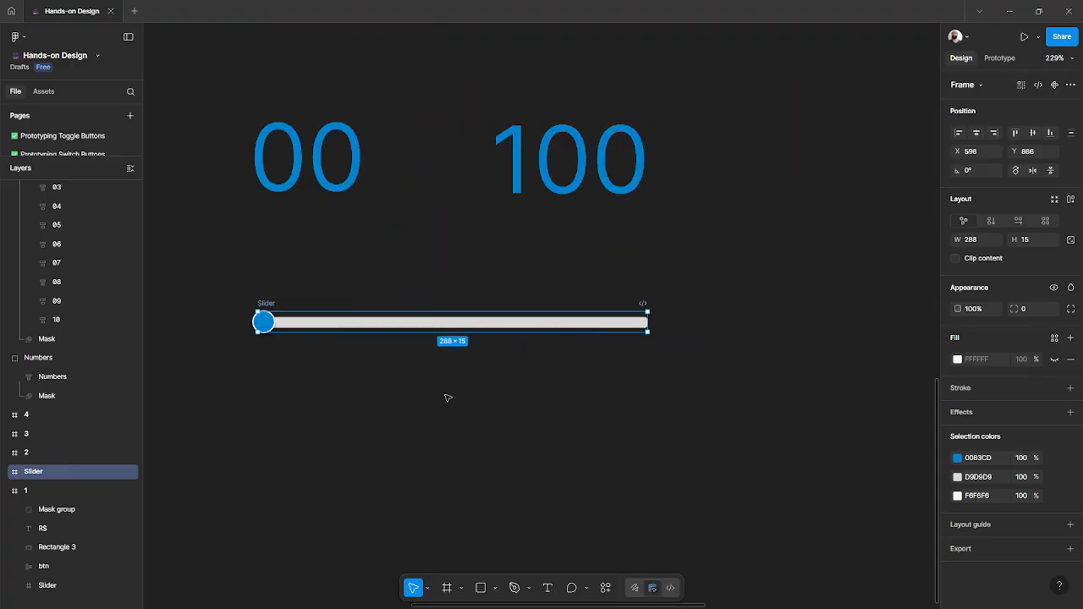
scroll(442, 396, down, 3)
scroll(308, 361, down, 2)
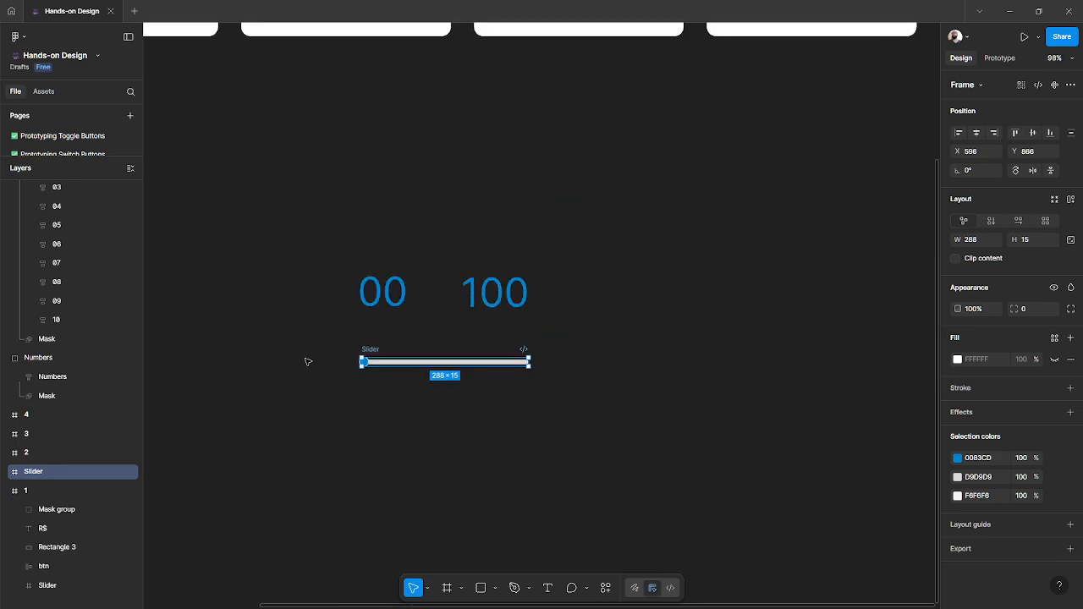
scroll(292, 326, down, 3)
scroll(301, 317, down, 2)
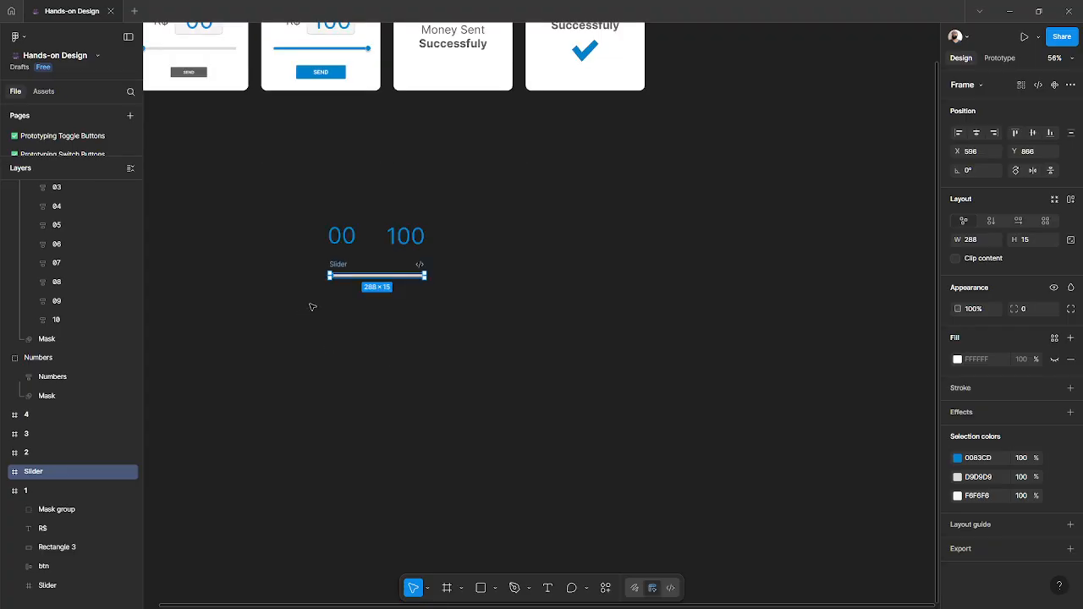
scroll(334, 237, up, 2)
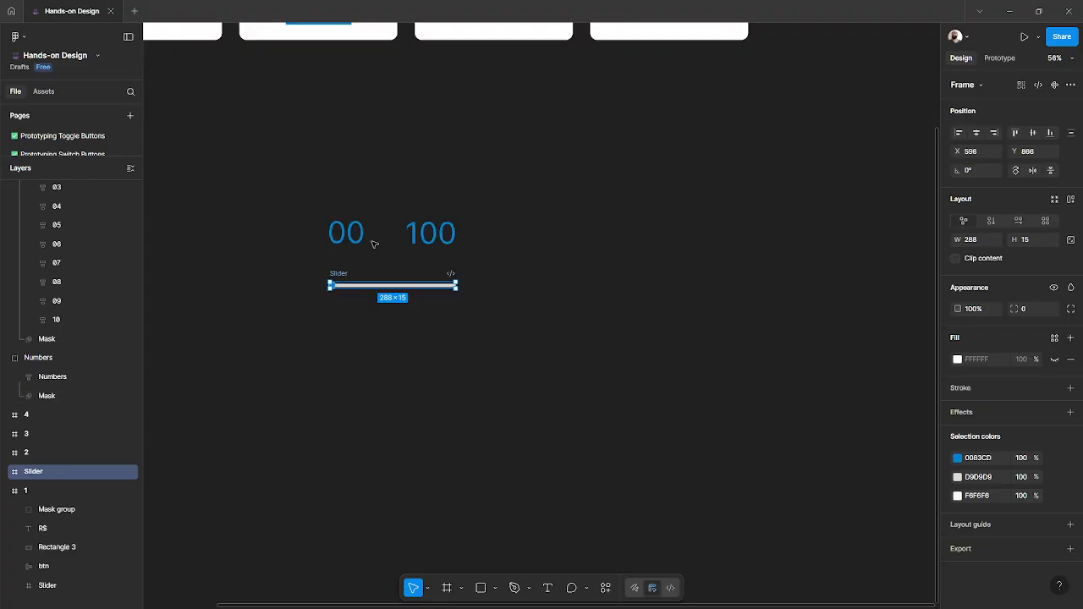
click(432, 240)
drag(476, 239, 650, 232)
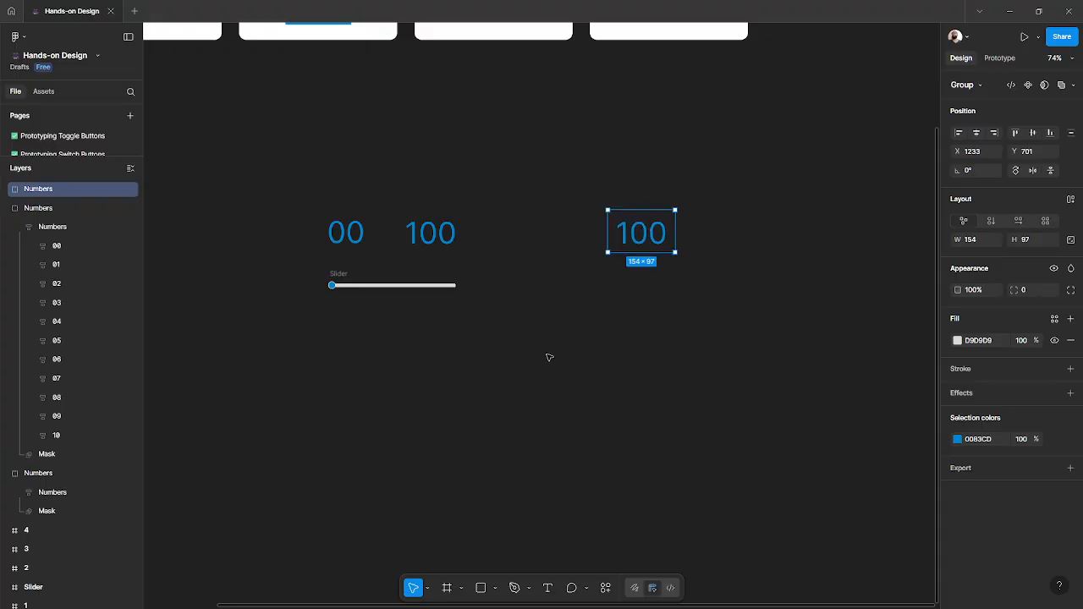
click(549, 357)
click(449, 242)
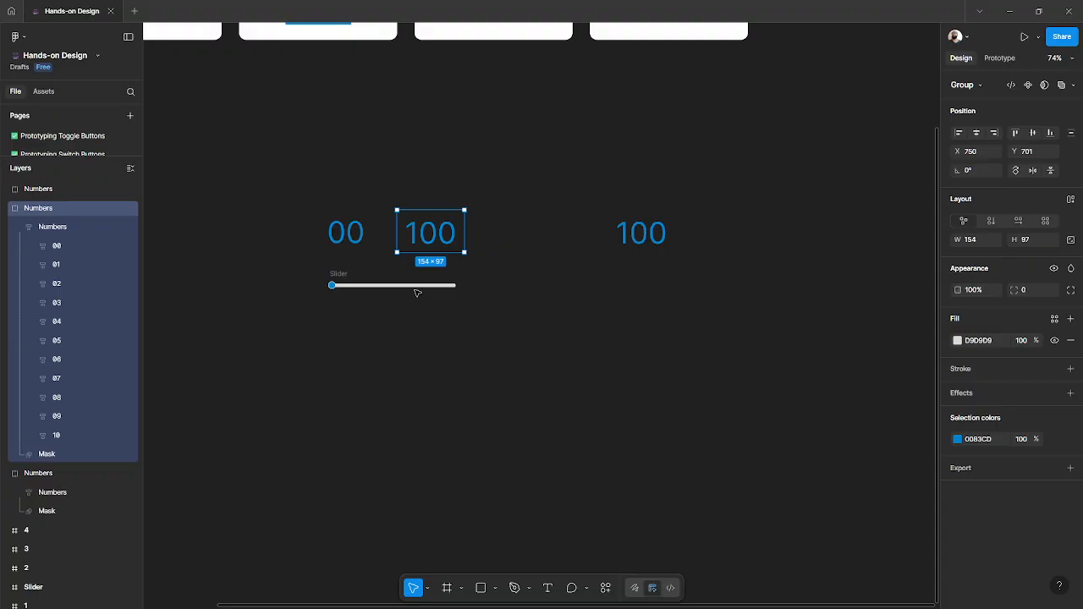
key(Delete)
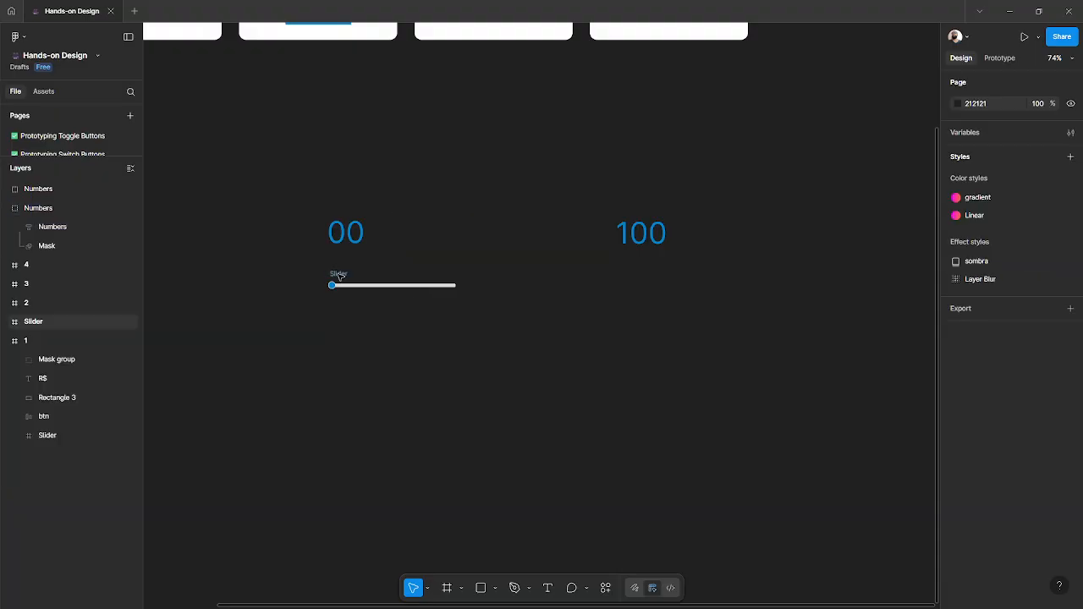
- Duplicate the slider and place the copy under the 100 number group
drag(362, 274, 627, 271)
scroll(349, 288, up, 4)
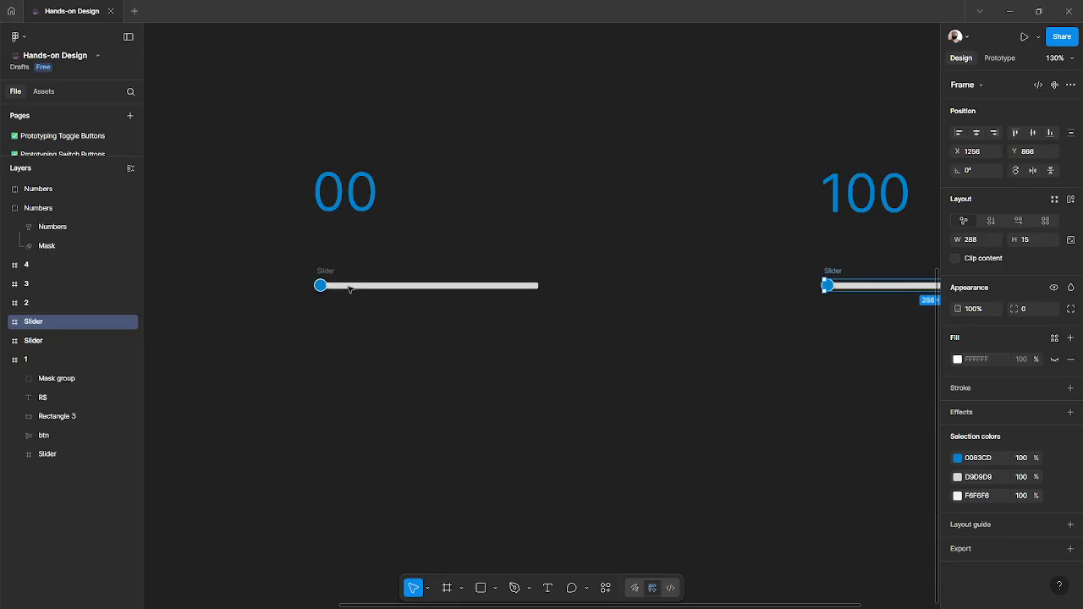
scroll(349, 289, up, 3)
- Inspect the layers of the copied slider under the 100 group: handler, fill and background
double_click(347, 288)
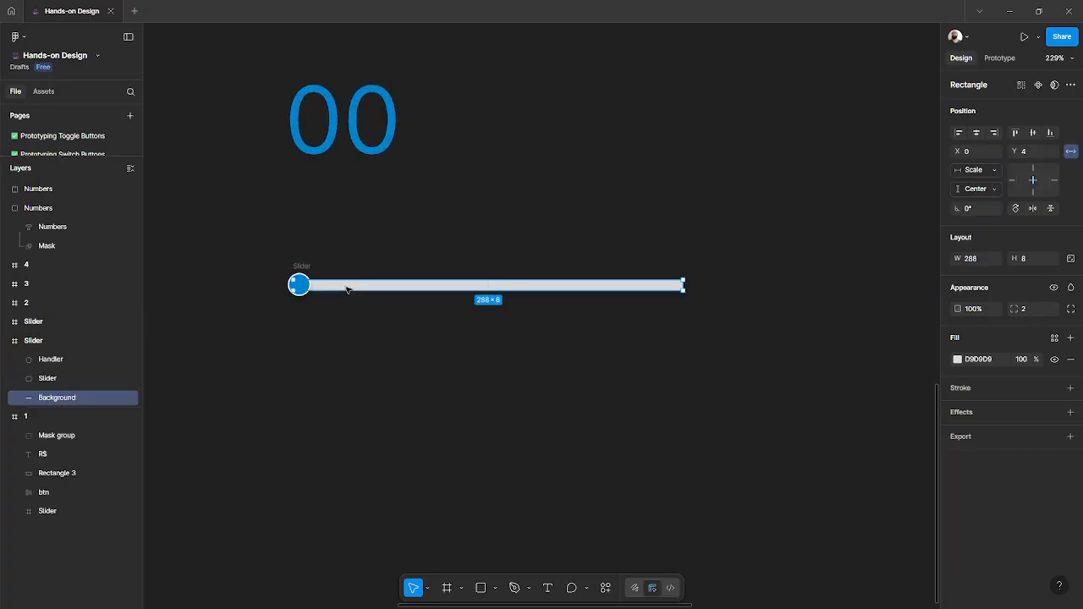
click(53, 380)
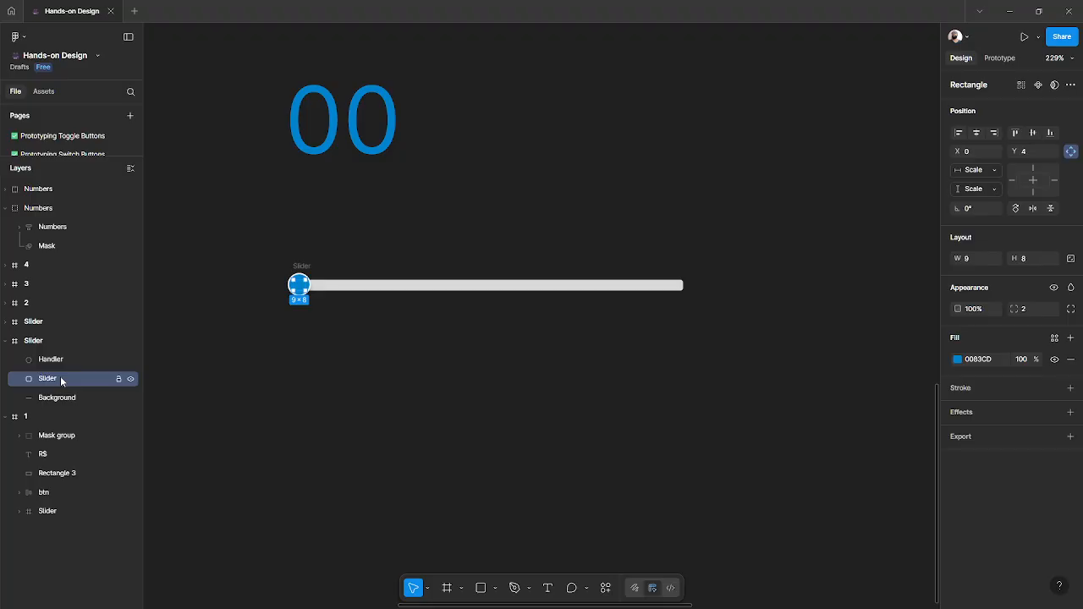
click(68, 359)
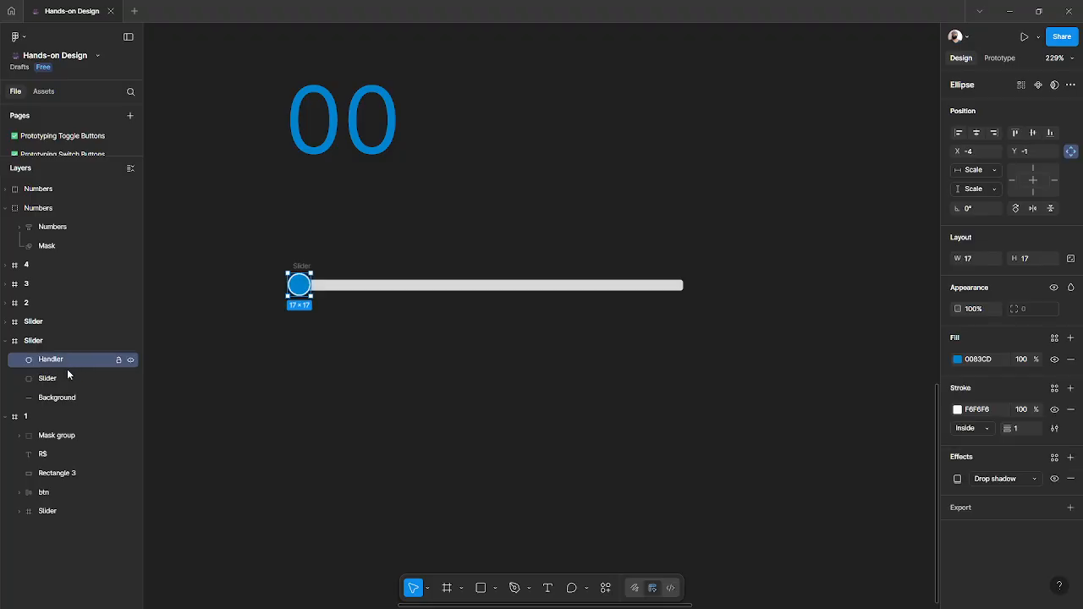
click(57, 397)
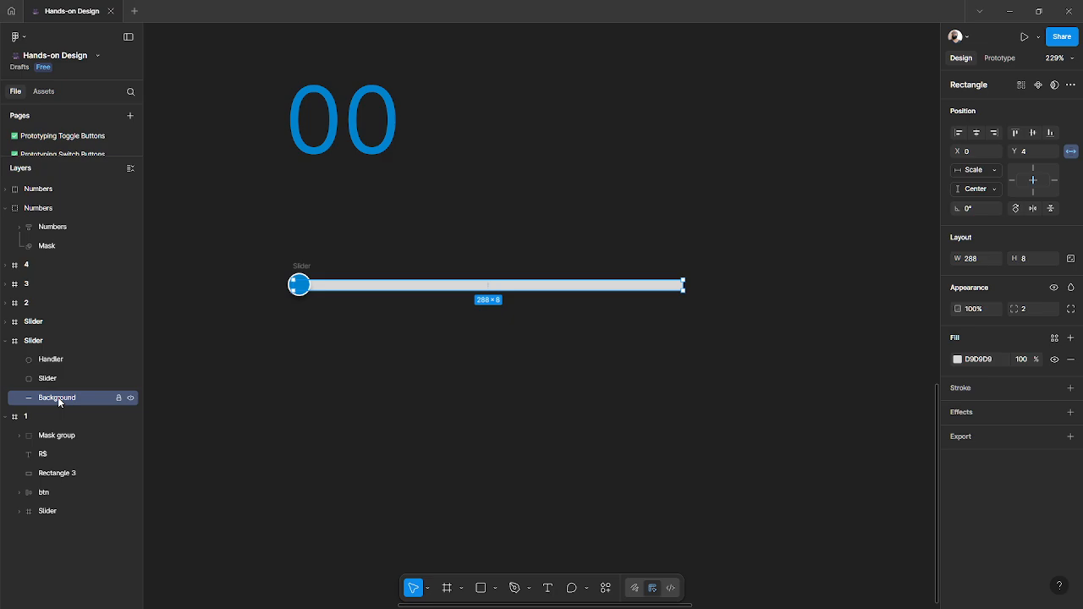
click(53, 379)
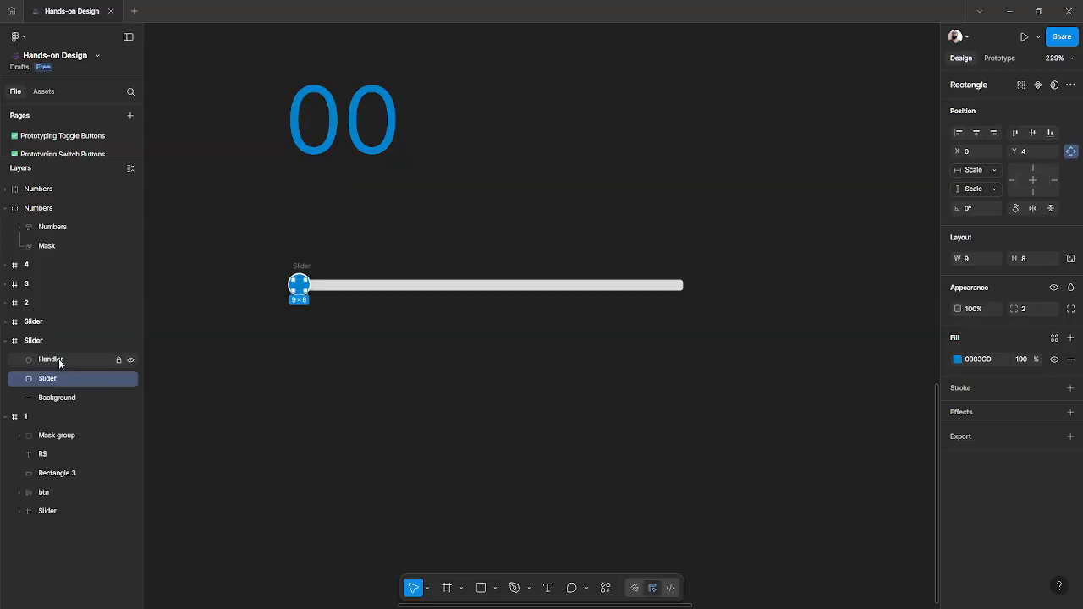
click(58, 359)
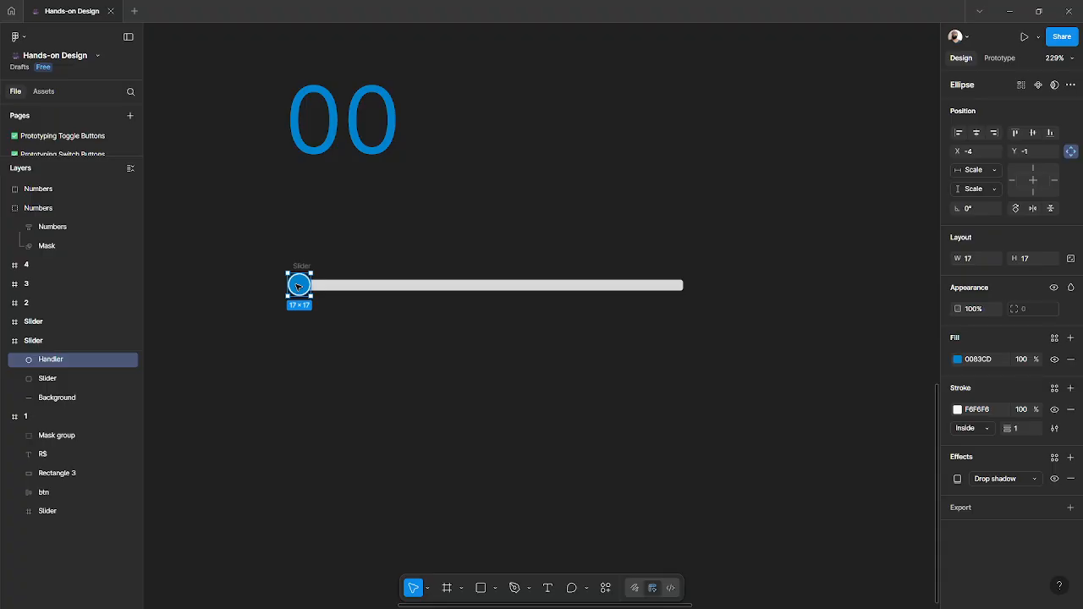
scroll(298, 286, up, 5)
scroll(296, 270, up, 2)
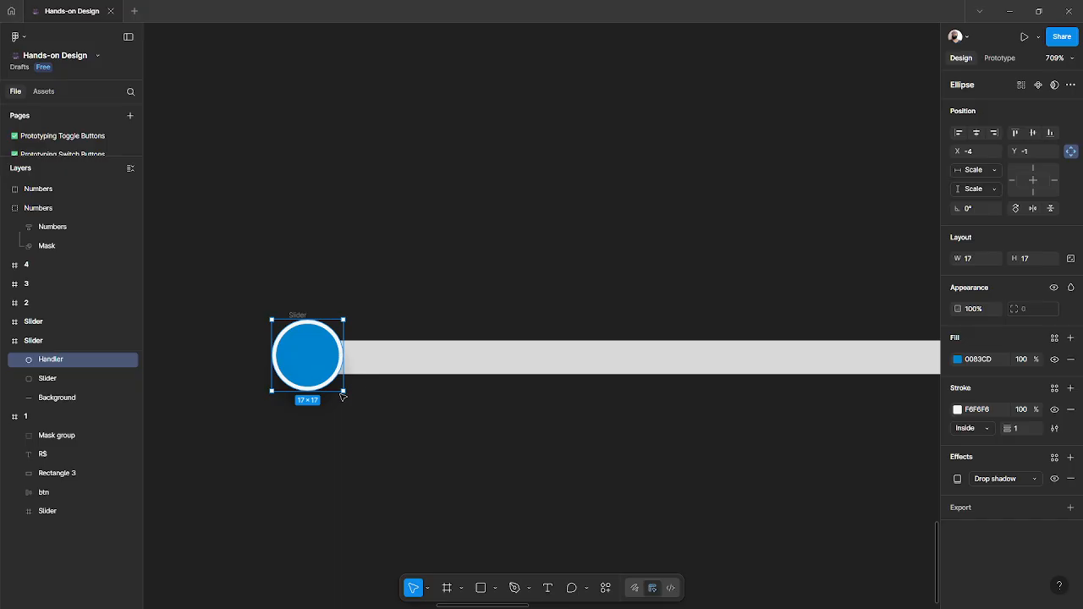
scroll(288, 359, down, 5)
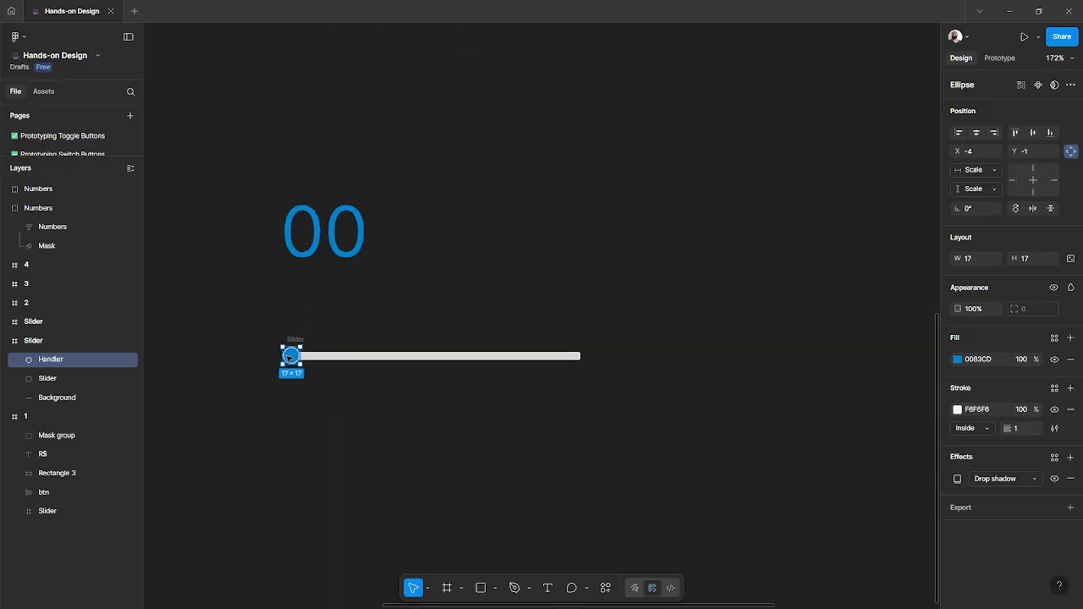
scroll(288, 359, left, 3)
scroll(288, 359, right, 3)
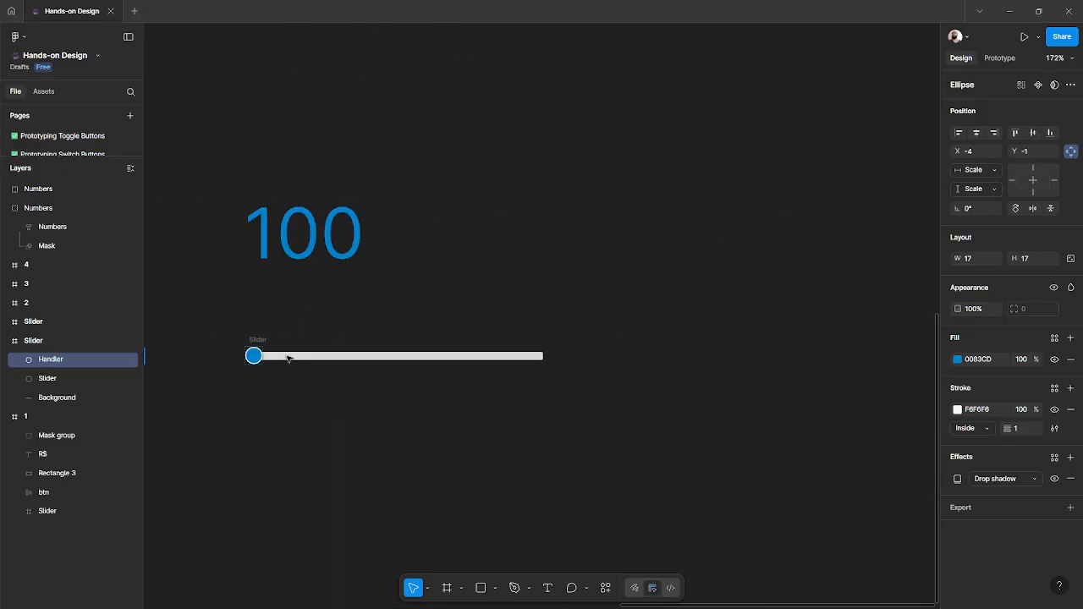
- Move the copied slider's handler to the right end of its track
click(243, 399)
scroll(254, 360, up, 3)
drag(247, 362, 757, 365)
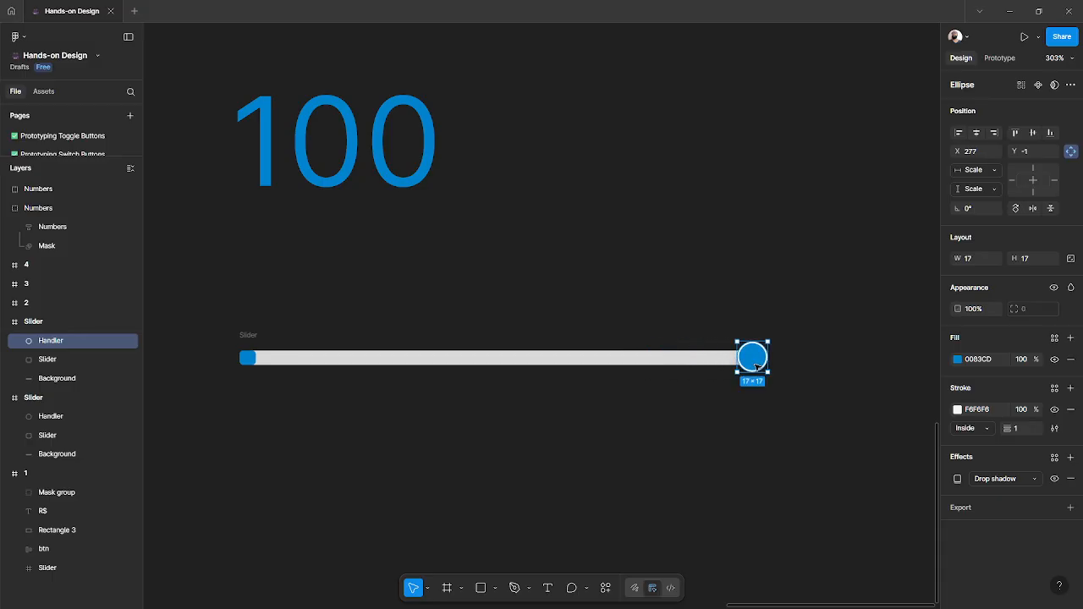
- Stretch the copied slider's blue fill to the full 288 width of the track
click(251, 362)
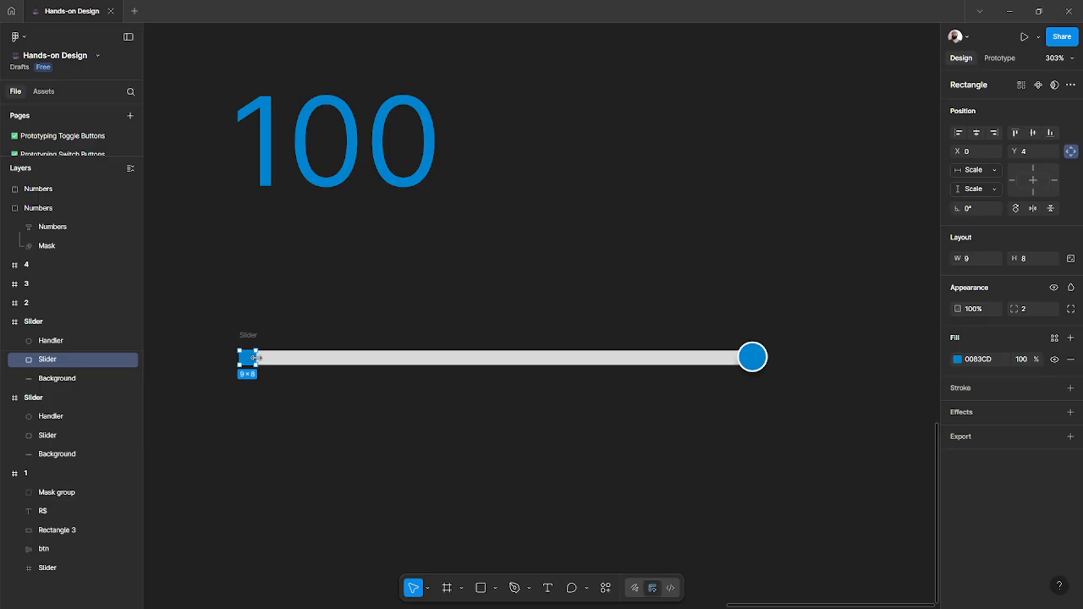
drag(257, 358, 753, 362)
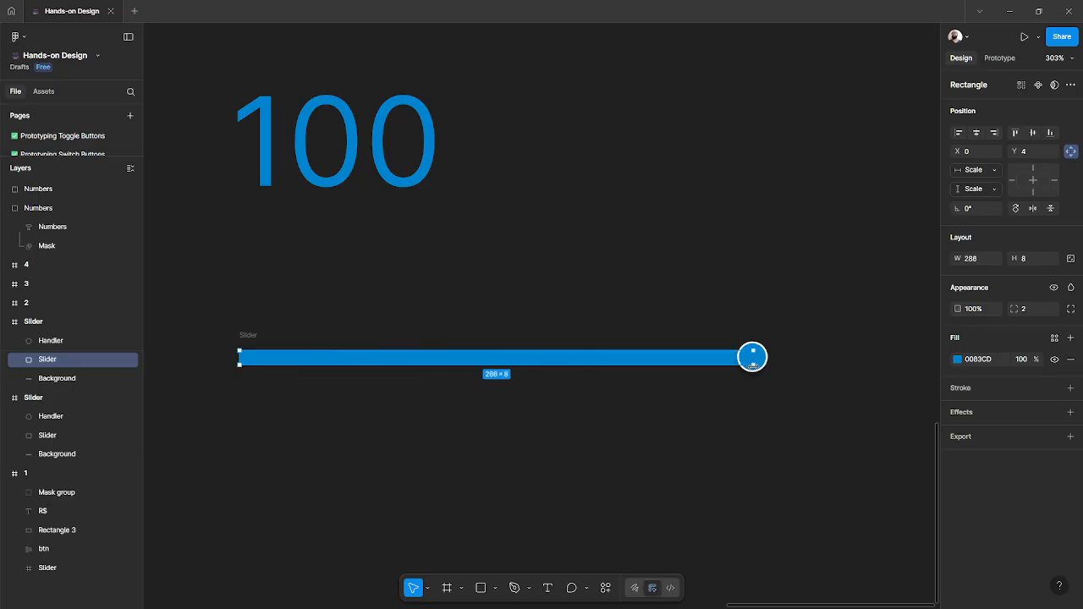
ctrl+scroll(640, 378, down, 10)
ctrl+scroll(640, 377, up, 2)
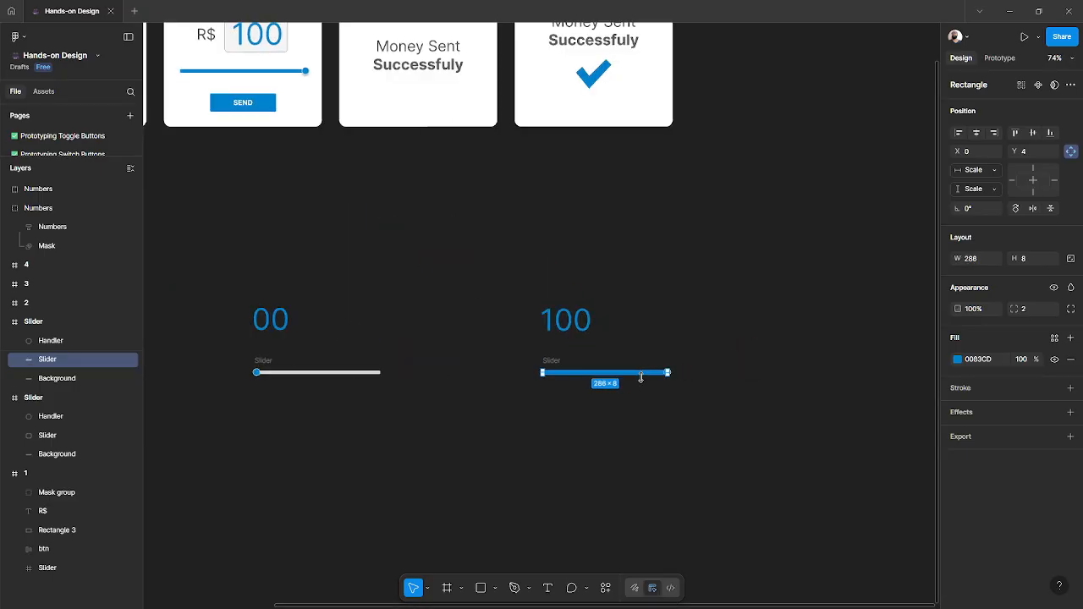
- Correct the text in frame 3 to read "Money Sent Successfully"
click(259, 323)
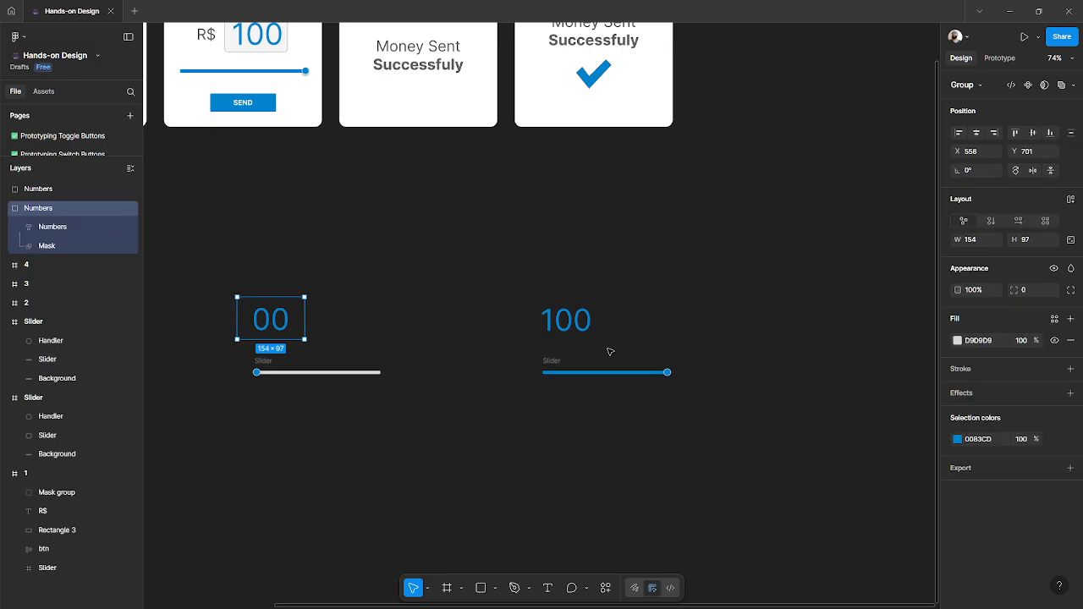
scroll(518, 292, up, 3)
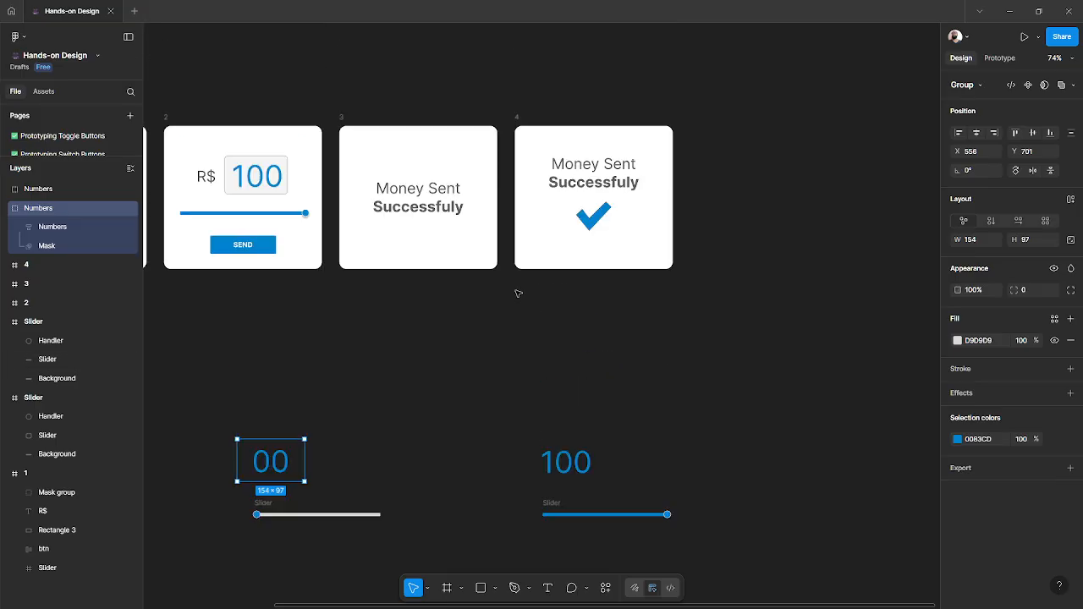
scroll(518, 293, left, 5)
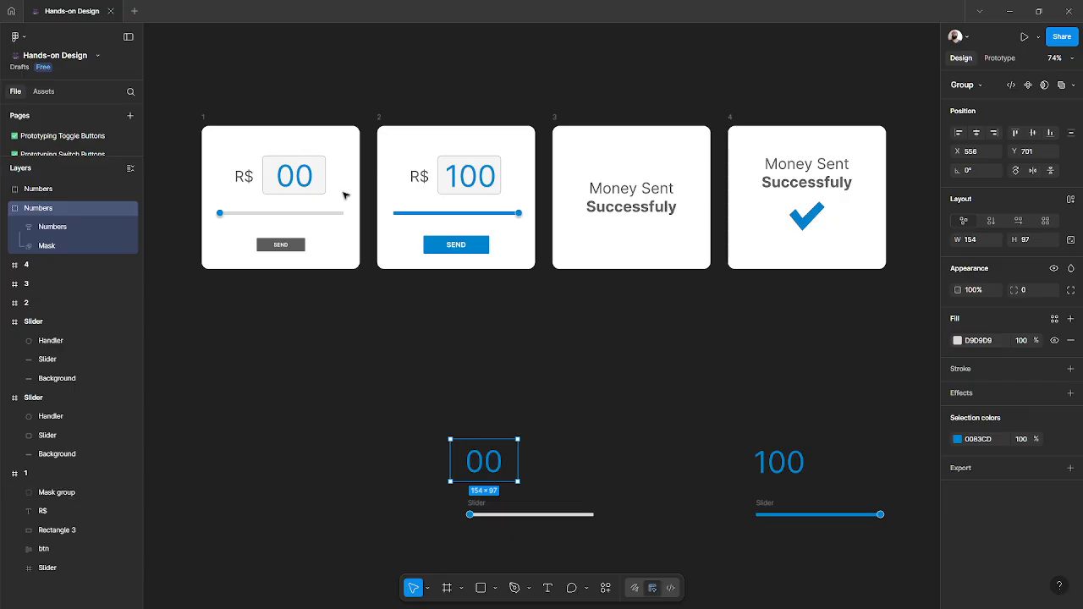
click(248, 177)
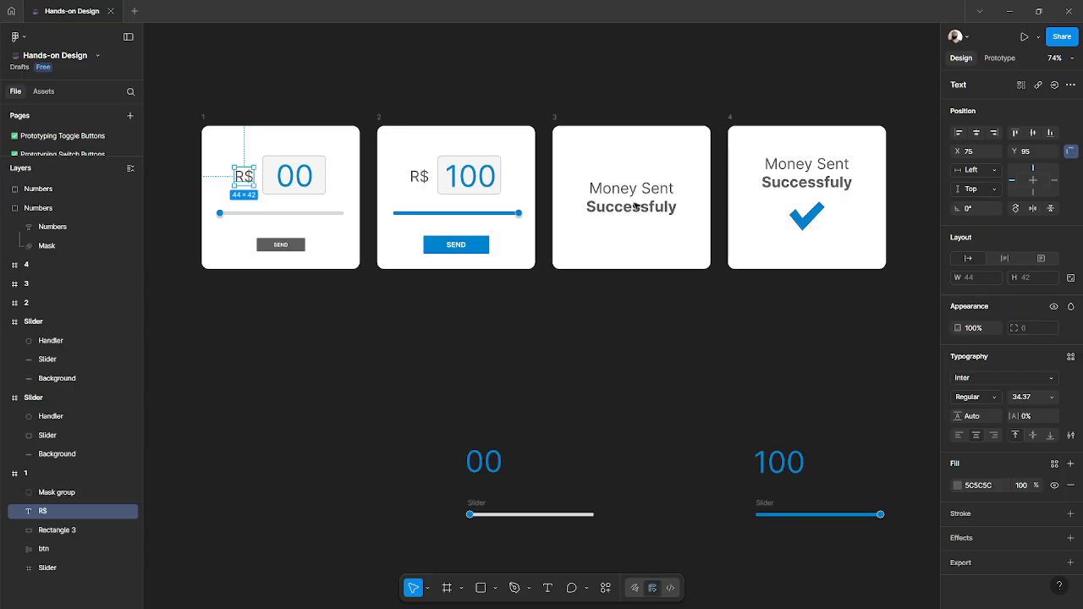
double_click(665, 209)
click(670, 208)
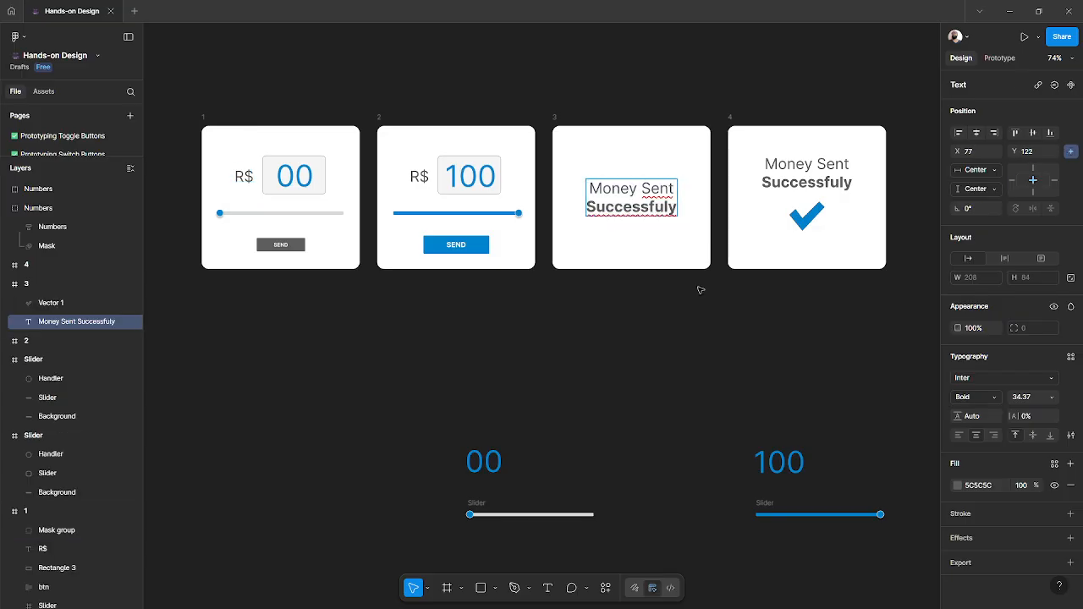
text(l)
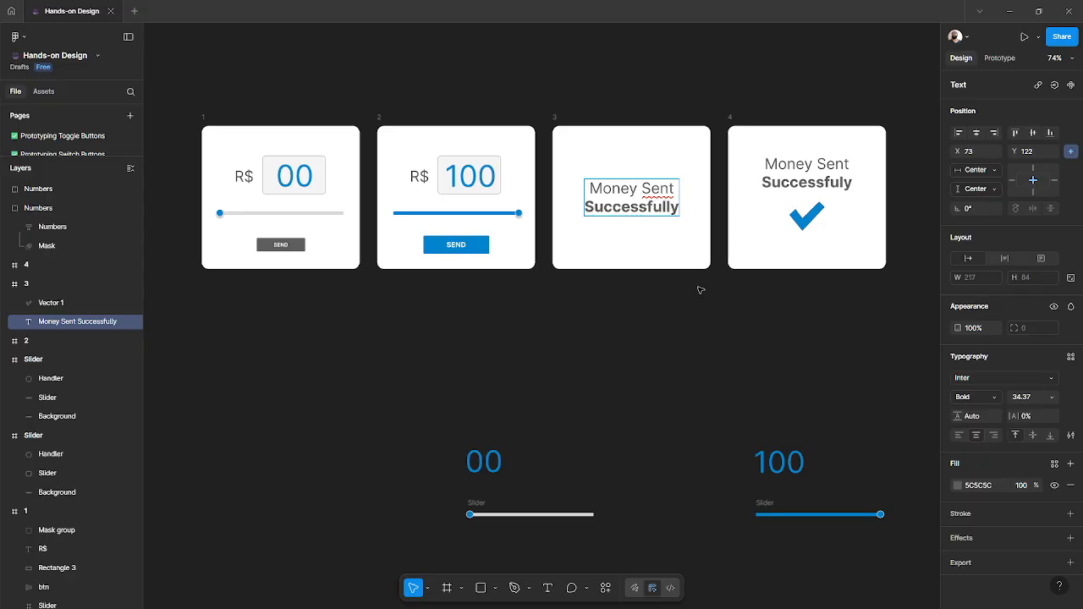
- Correct the text in frame 4 to read "Money Sent Successfully"
click(847, 184)
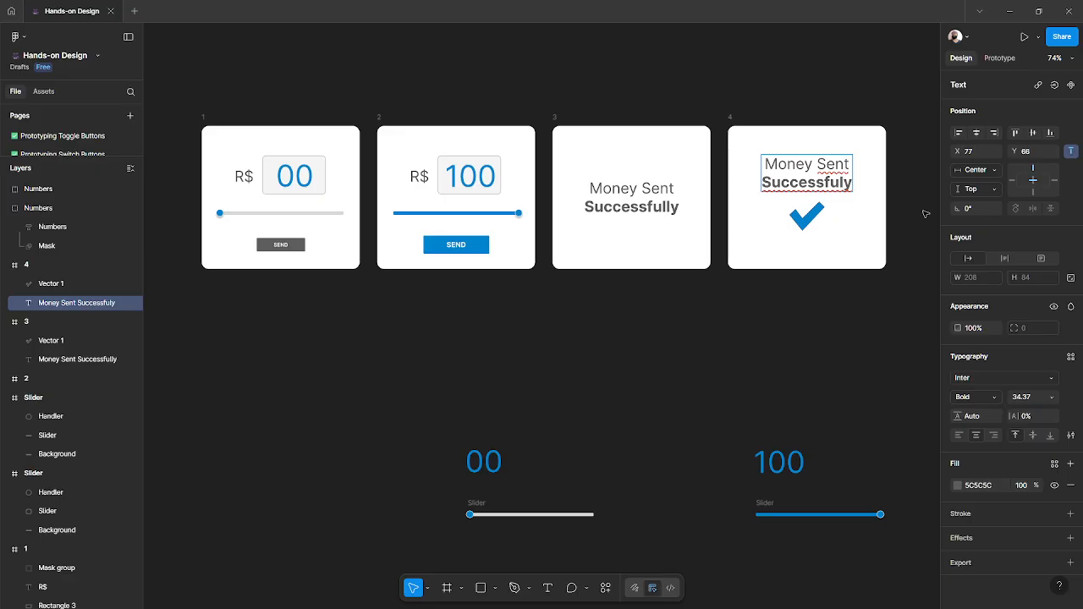
text(l)
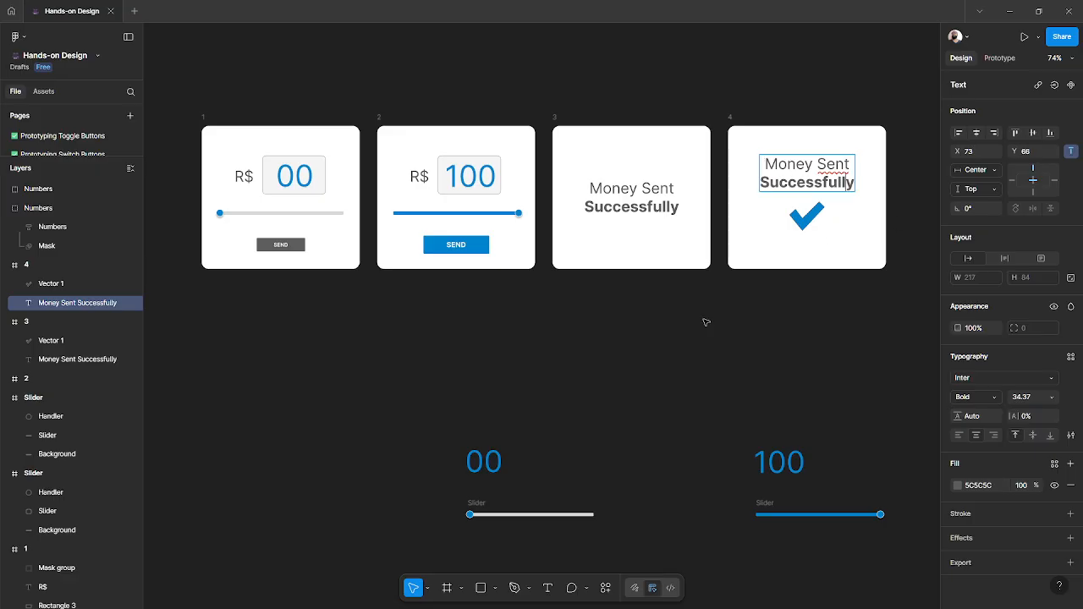
key(Escape)
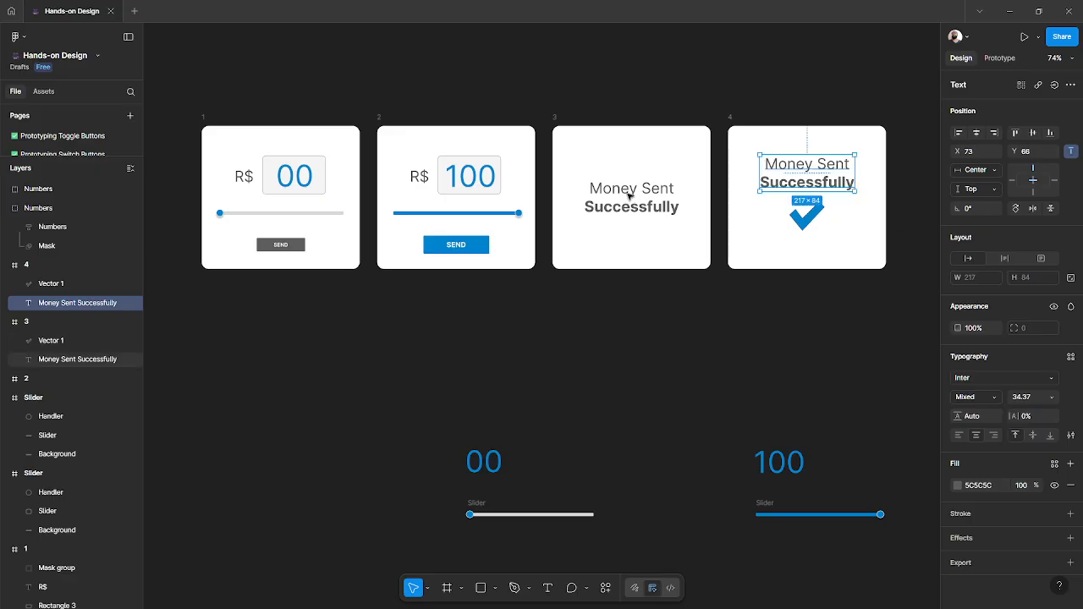
- Move the 00 number group and its slider up beneath frame 1
drag(377, 383, 644, 544)
drag(501, 471, 260, 328)
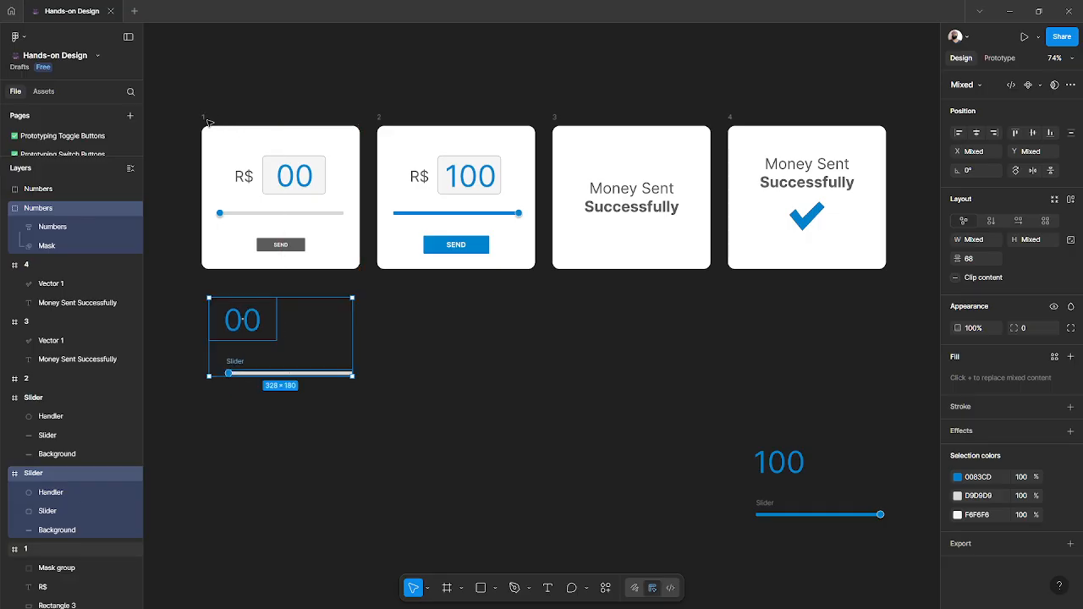
click(205, 118)
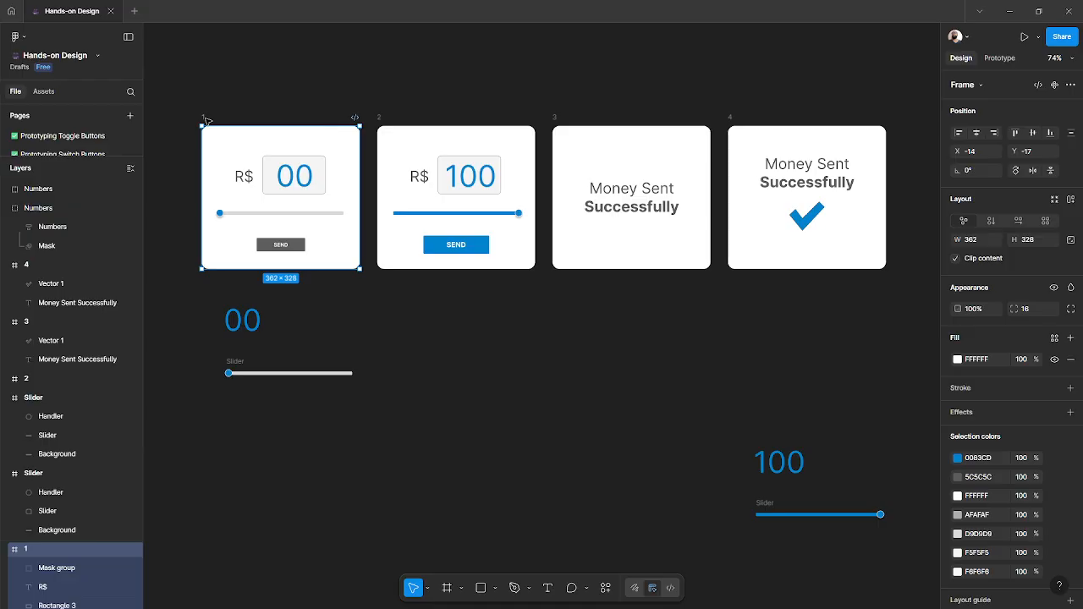
click(380, 119)
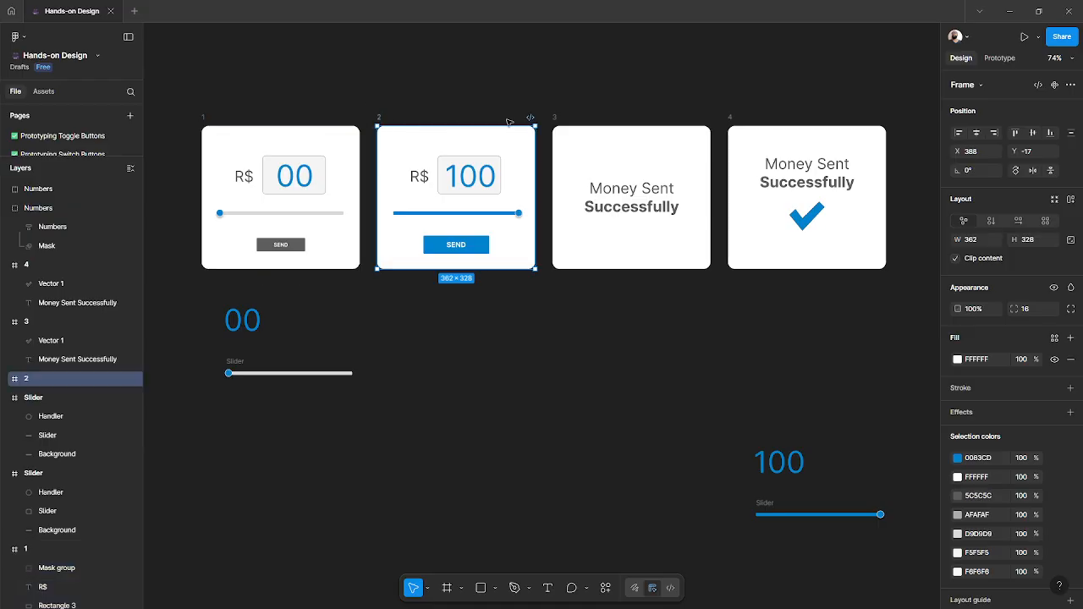
click(554, 117)
click(731, 120)
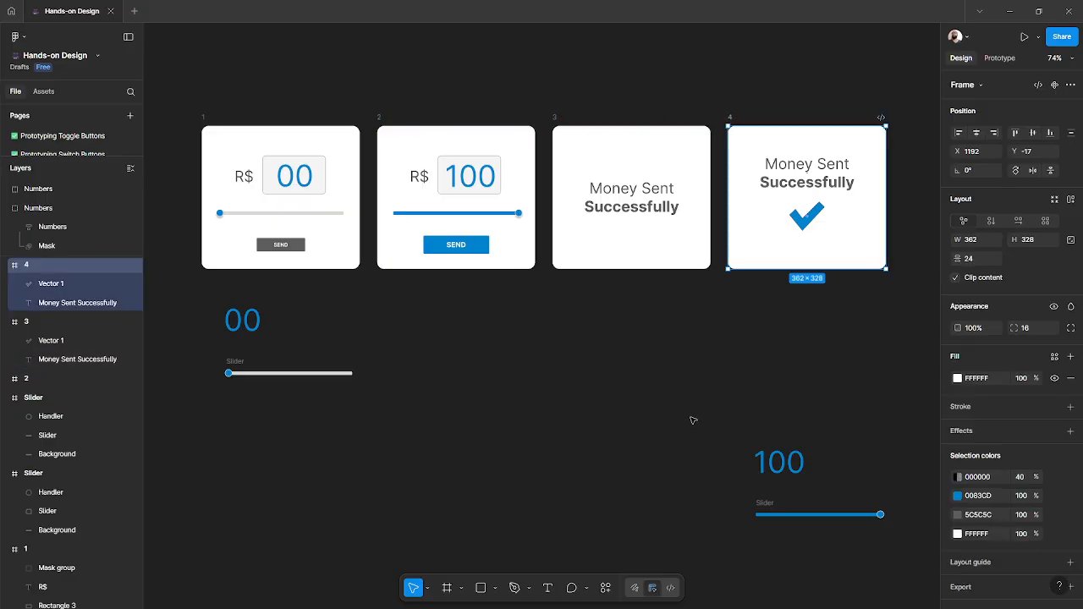
- Move the 100 number group and its slider beneath frame 2, and center the 00 group above its slider
drag(692, 420, 910, 557)
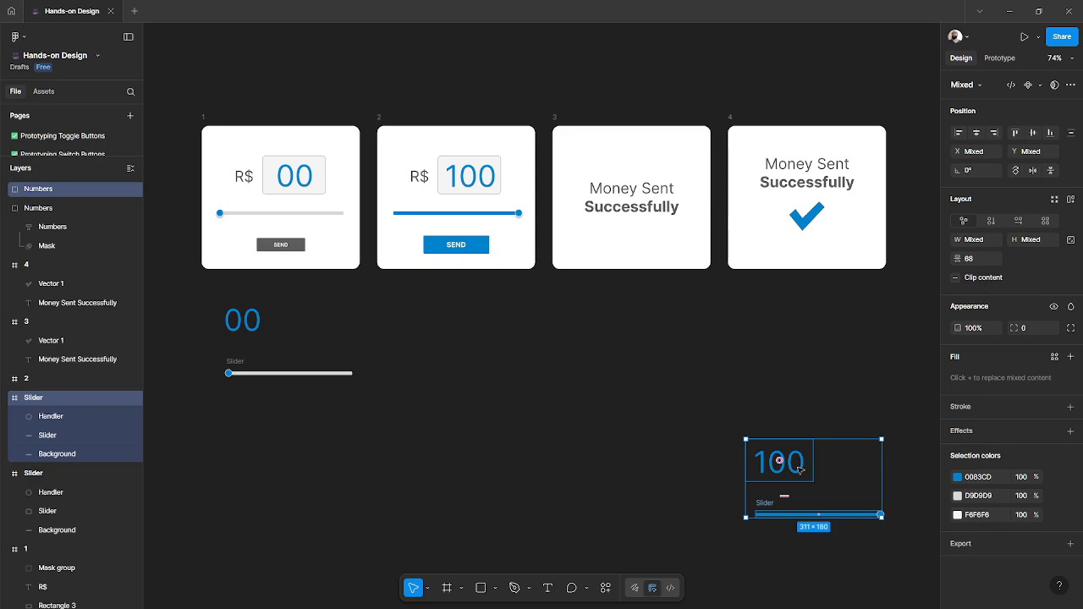
drag(800, 468, 472, 336)
click(462, 417)
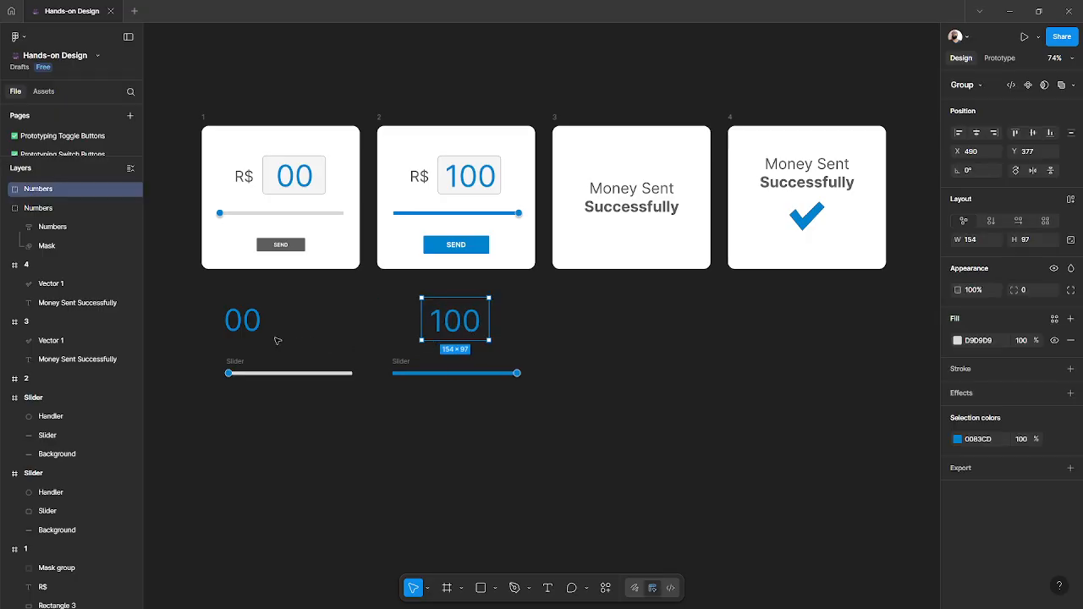
drag(258, 330, 302, 327)
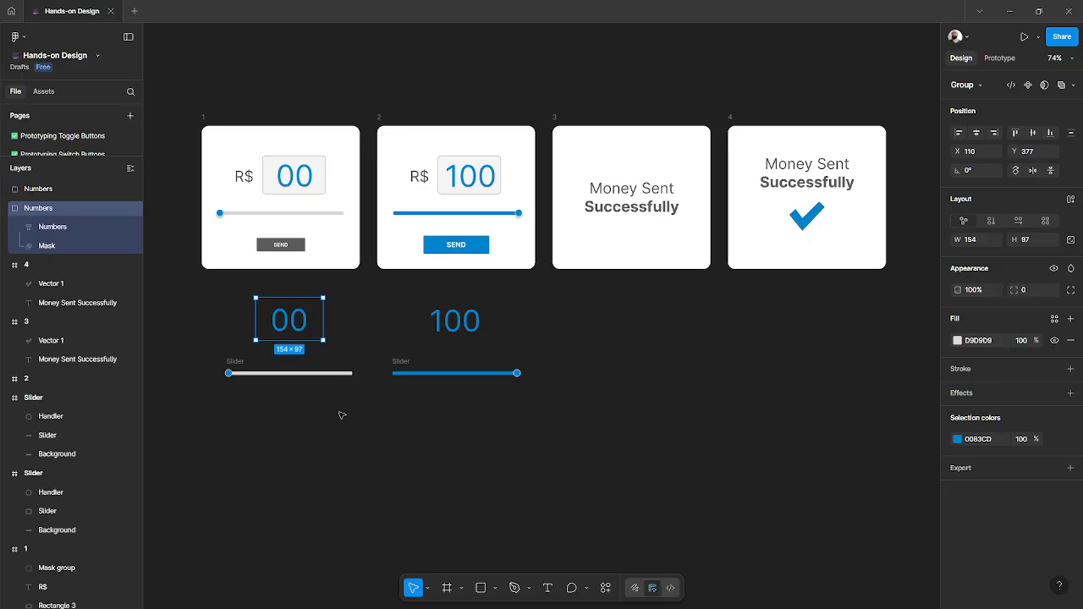
click(343, 320)
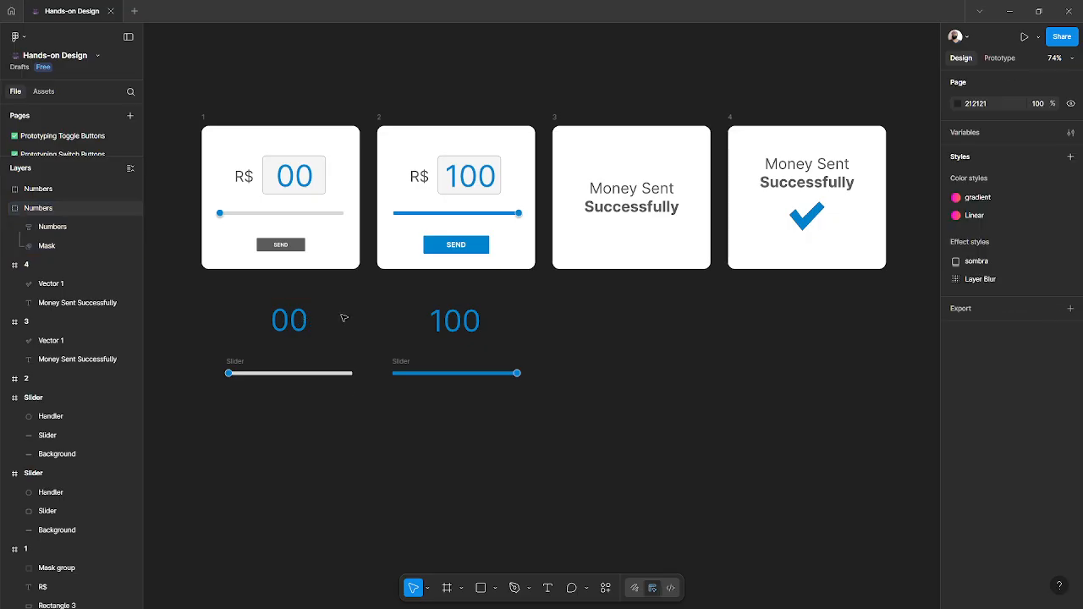
- Copy the SEND button below the sliders and give the copy under 00 the grey colour of frame 1's button
click(477, 247)
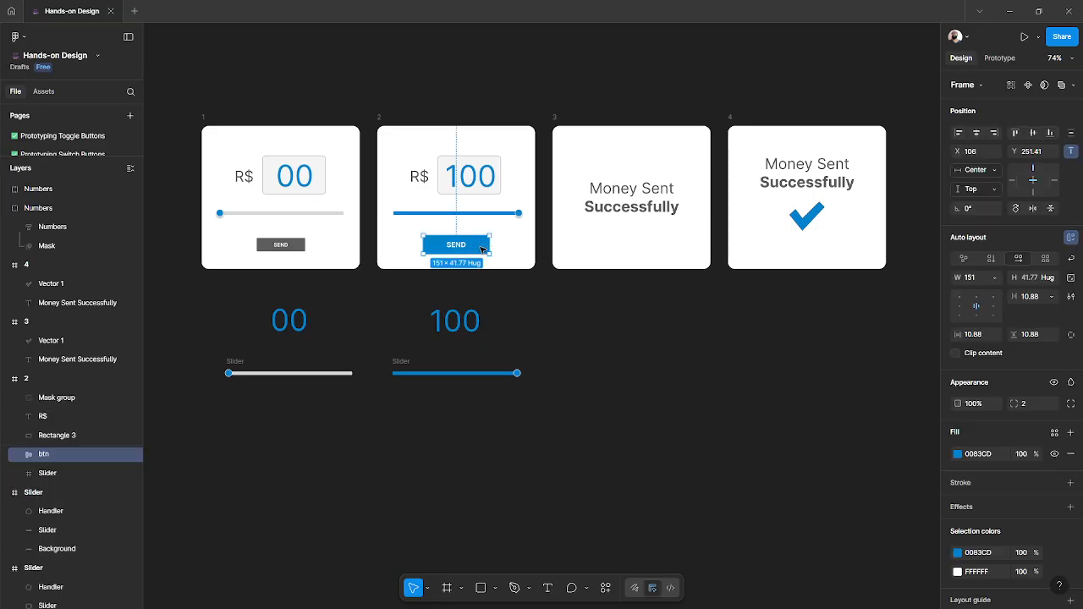
drag(483, 248, 317, 415)
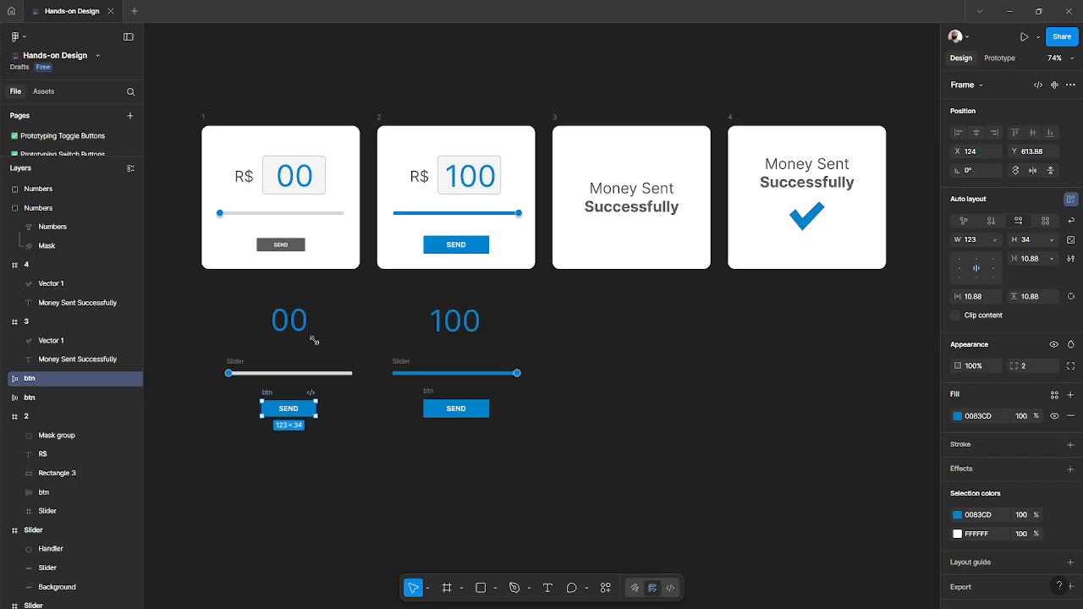
key(i)
click(299, 244)
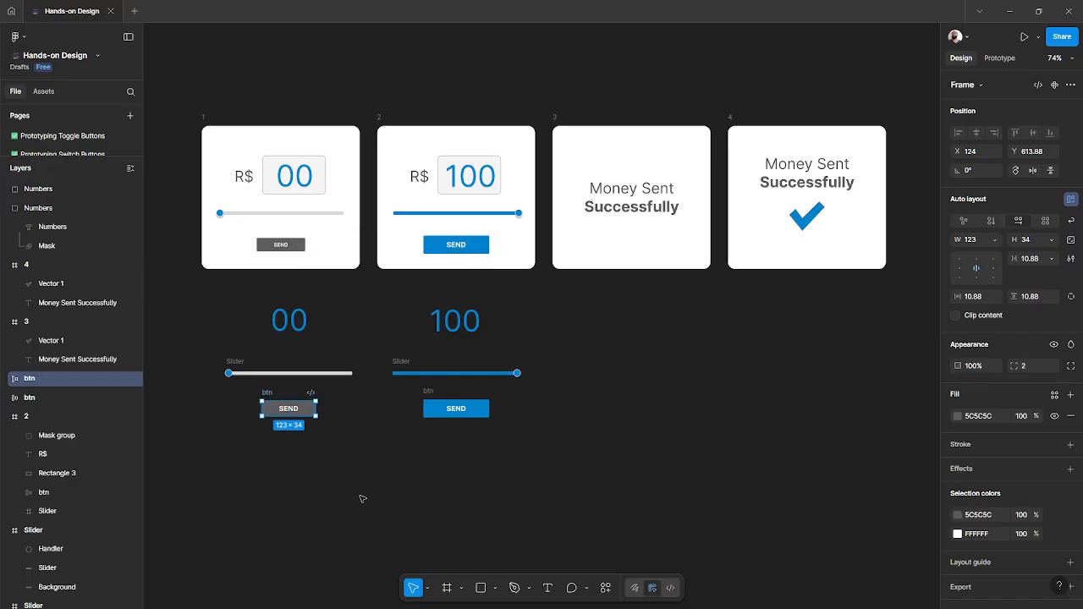
click(672, 349)
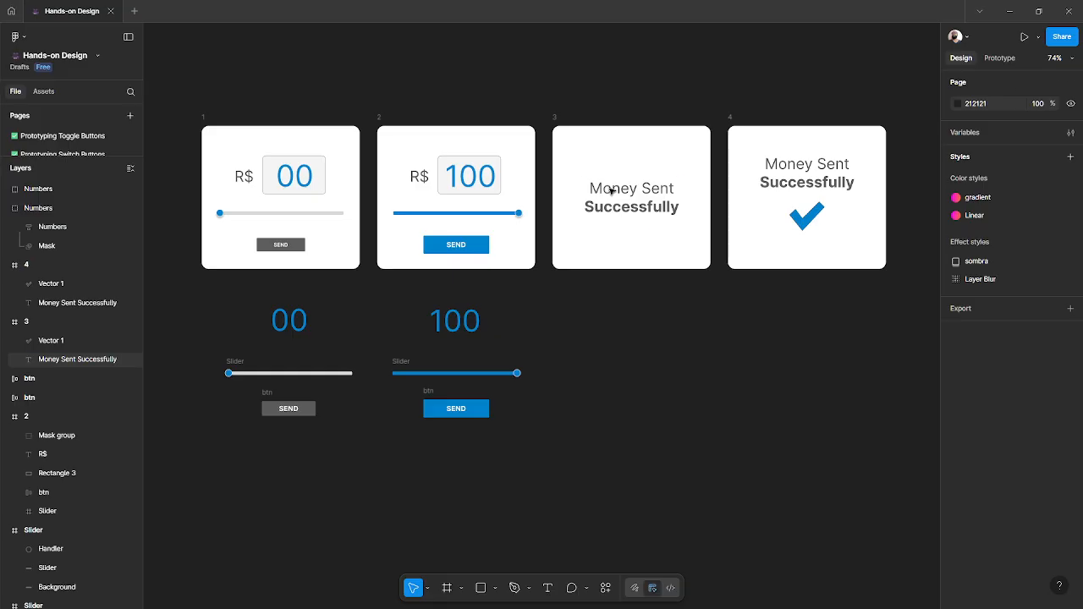
- Copy the Money Sent Successfully text from frame 3 onto the canvas beside the 100 group
drag(611, 192, 620, 356)
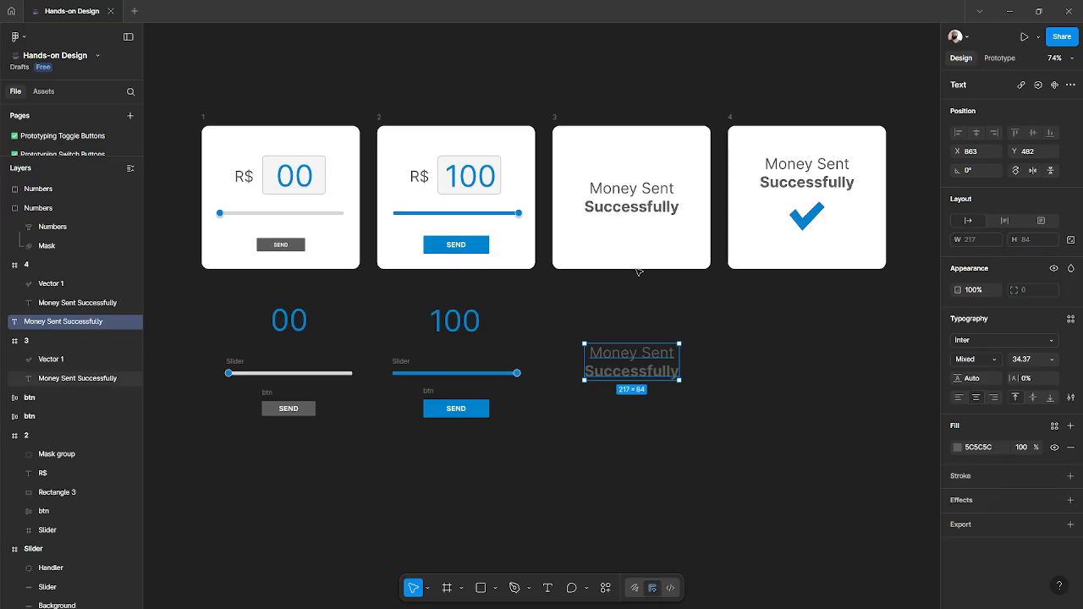
drag(626, 369, 626, 370)
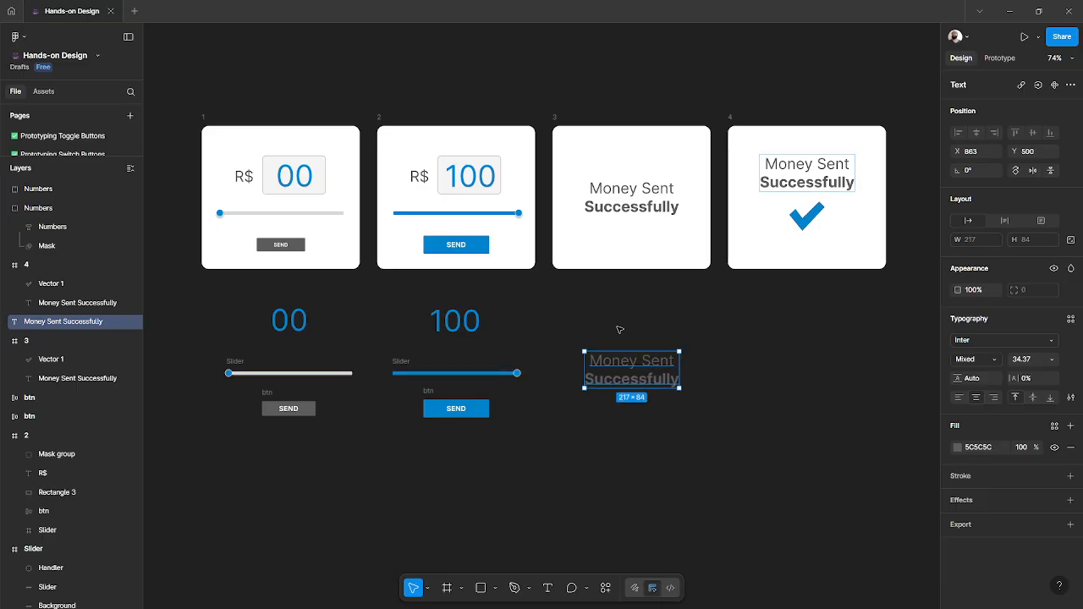
- Copy the Money Sent Successfully text and the checkmark from frame 4 into a column beneath frame 4
scroll(619, 330, right, 3)
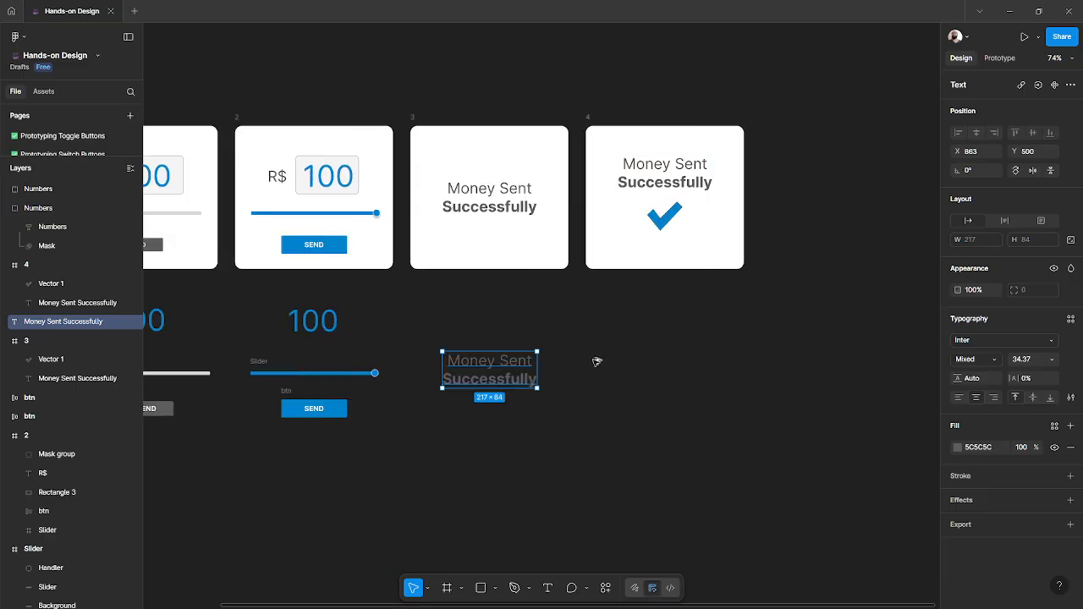
drag(598, 362, 668, 346)
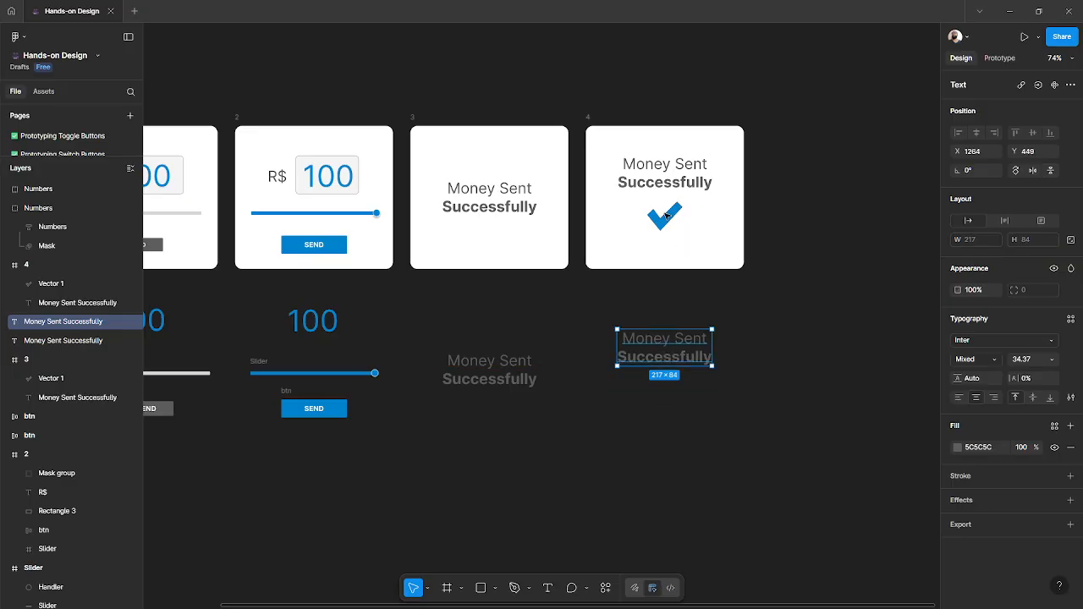
alt+drag(666, 225, 666, 403)
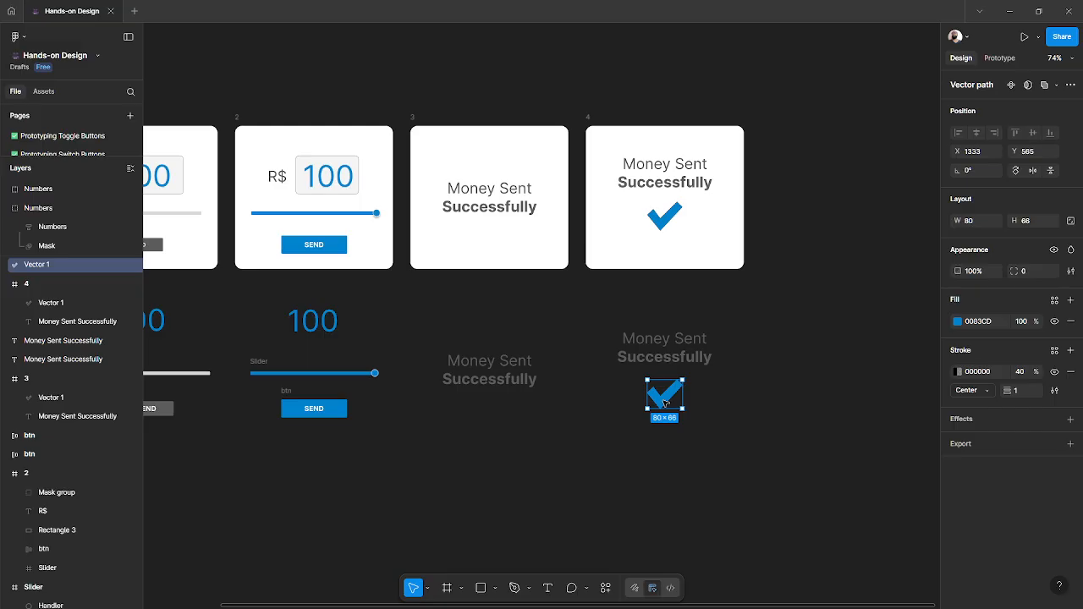
- Copy the checkmark onto the text beneath frame 3 and set its opacity to 0%
scroll(664, 403, up, 5)
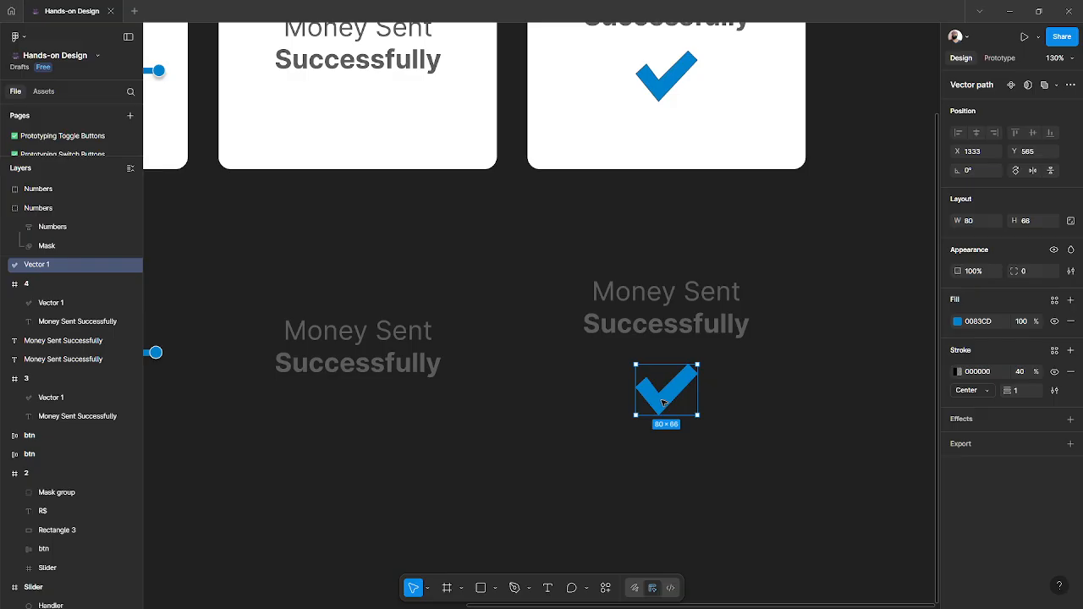
scroll(664, 404, left, 3)
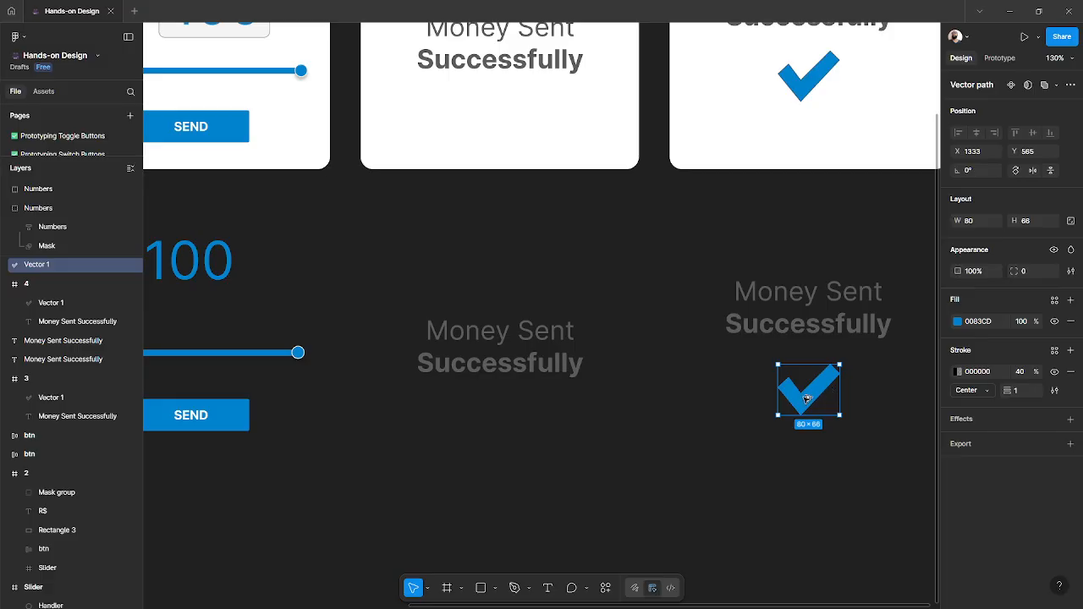
drag(807, 399, 500, 370)
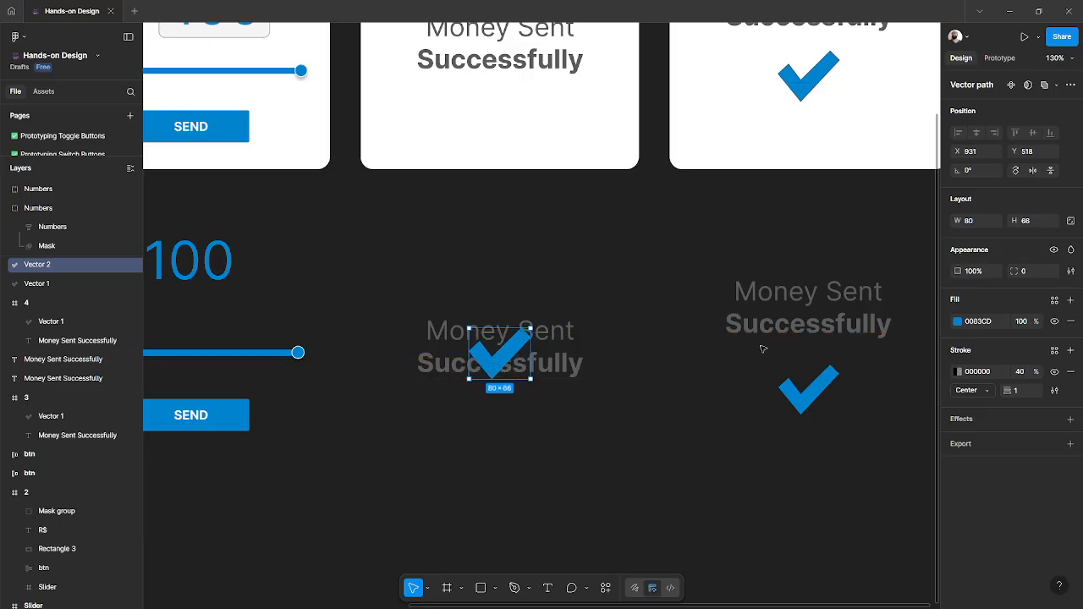
click(980, 271)
text(0)
key(Return)
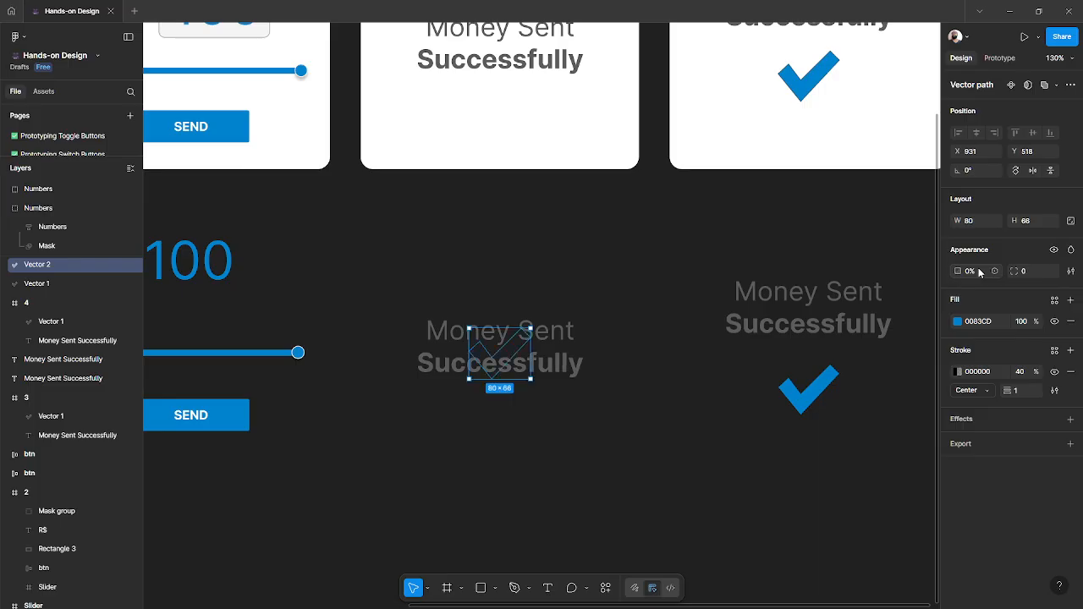
- Draw a frame around each of the four new columns beneath the original screens
click(503, 416)
scroll(504, 417, down, 5)
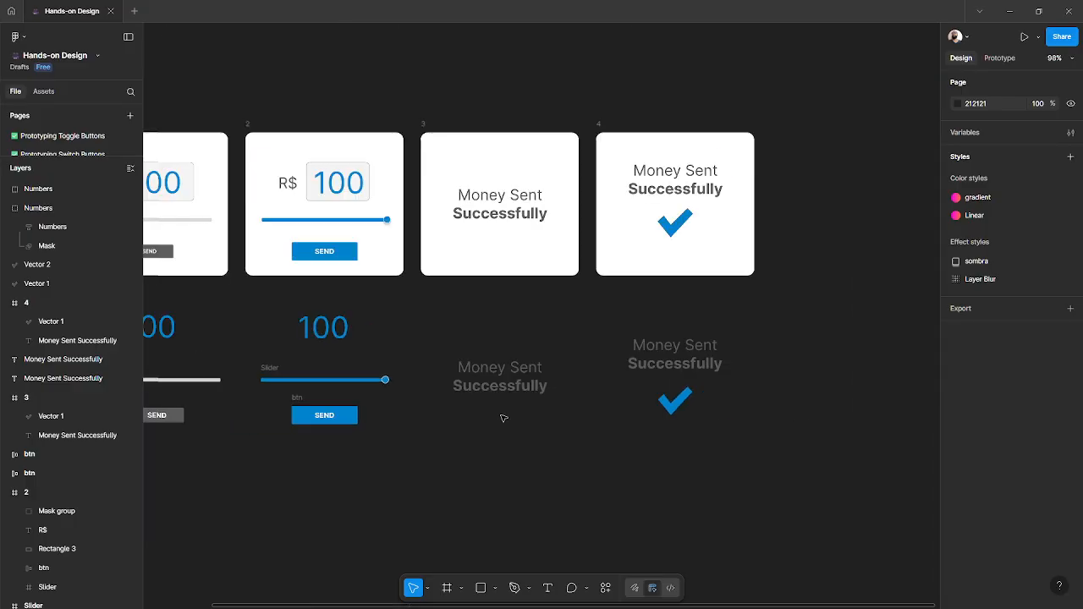
scroll(504, 418, left, 3)
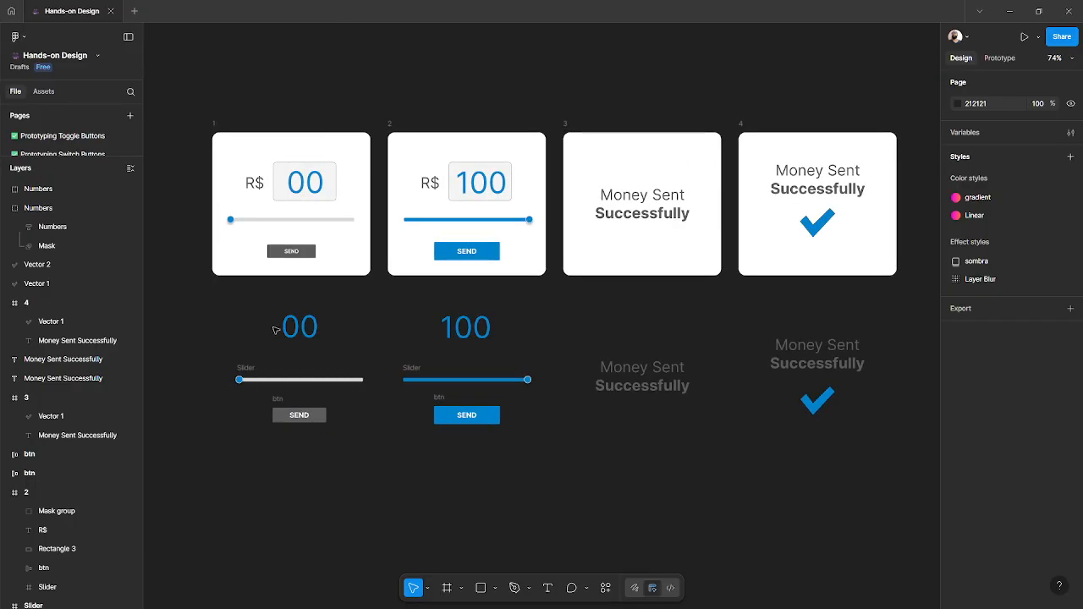
key(f)
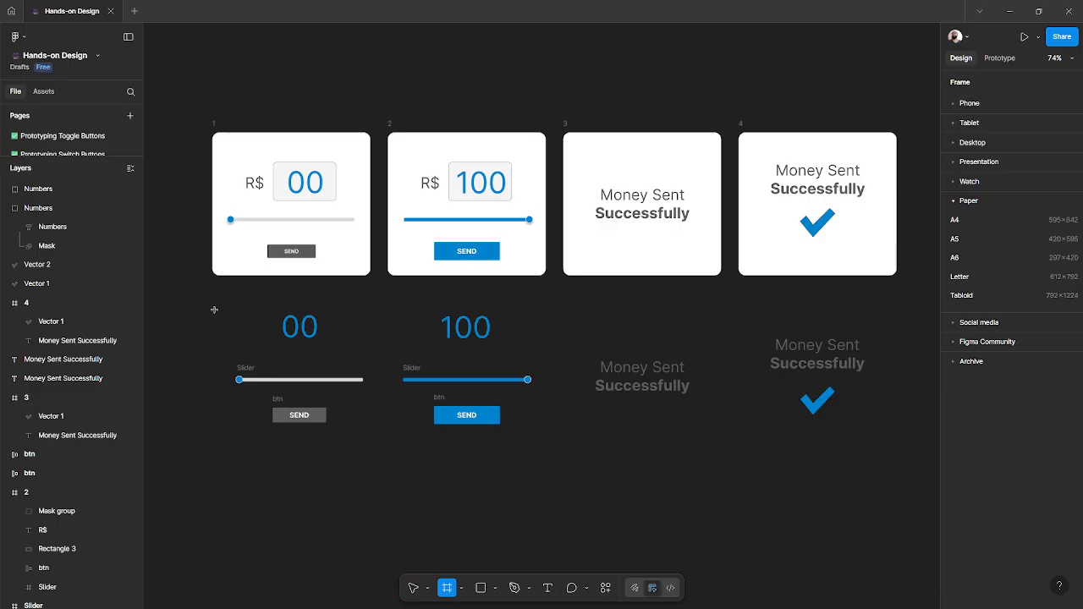
drag(213, 303, 369, 445)
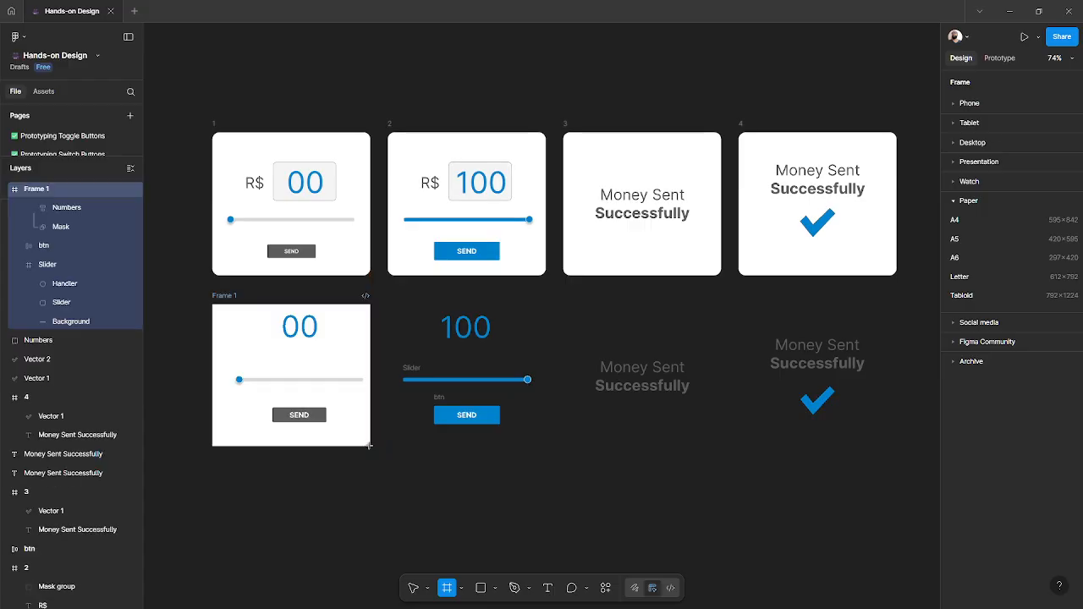
key(f)
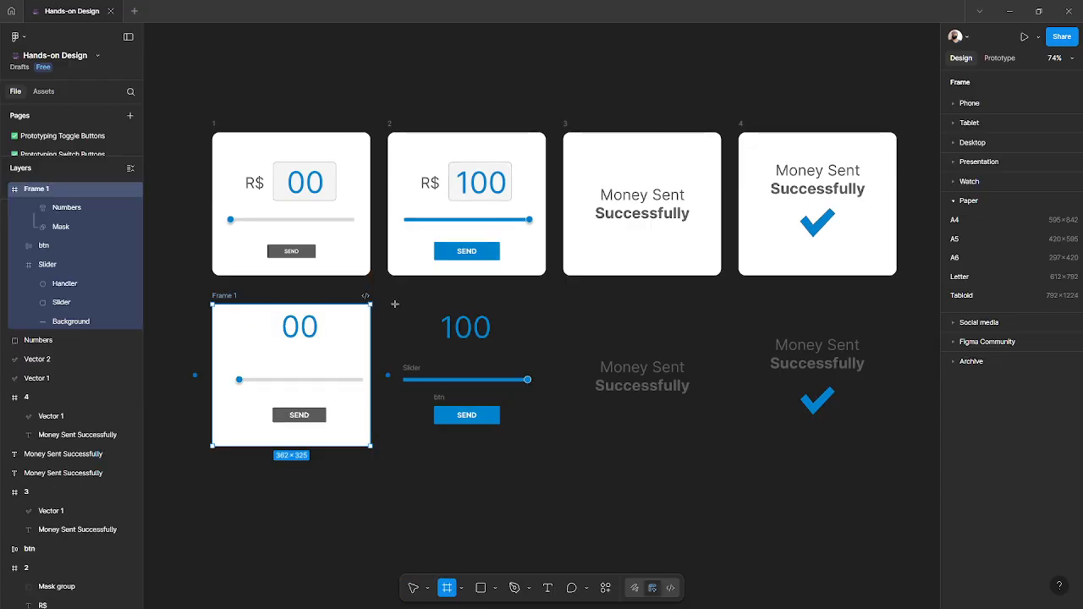
drag(394, 302, 546, 449)
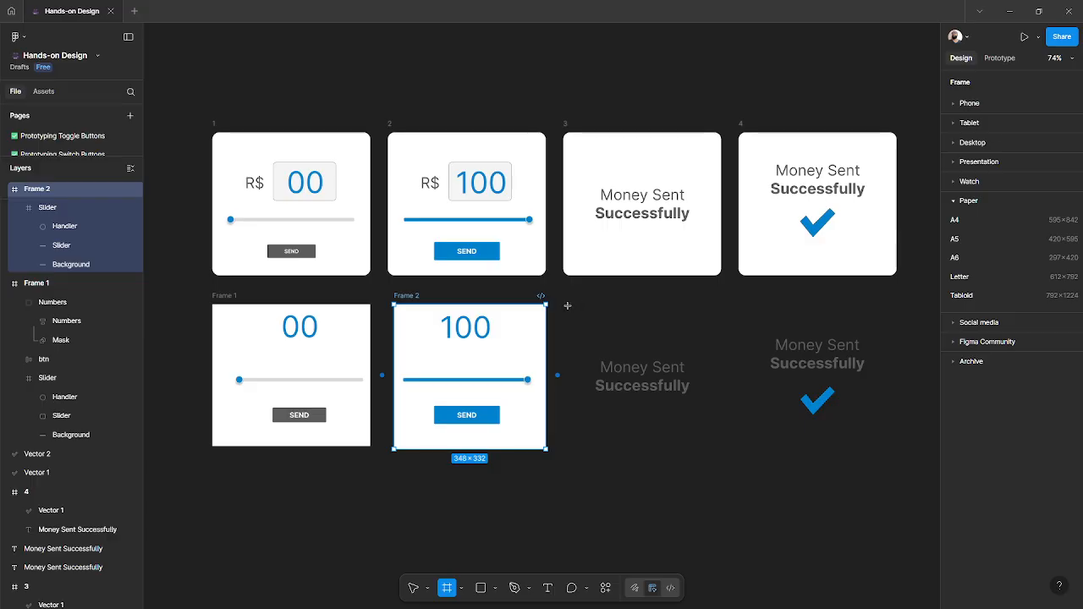
drag(563, 303, 722, 448)
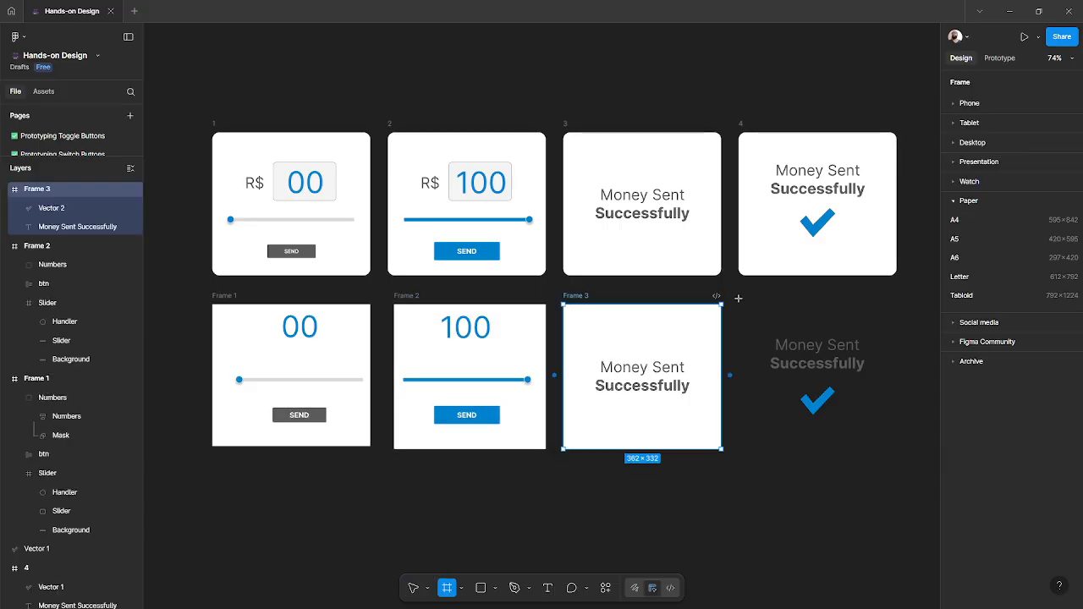
drag(743, 303, 897, 449)
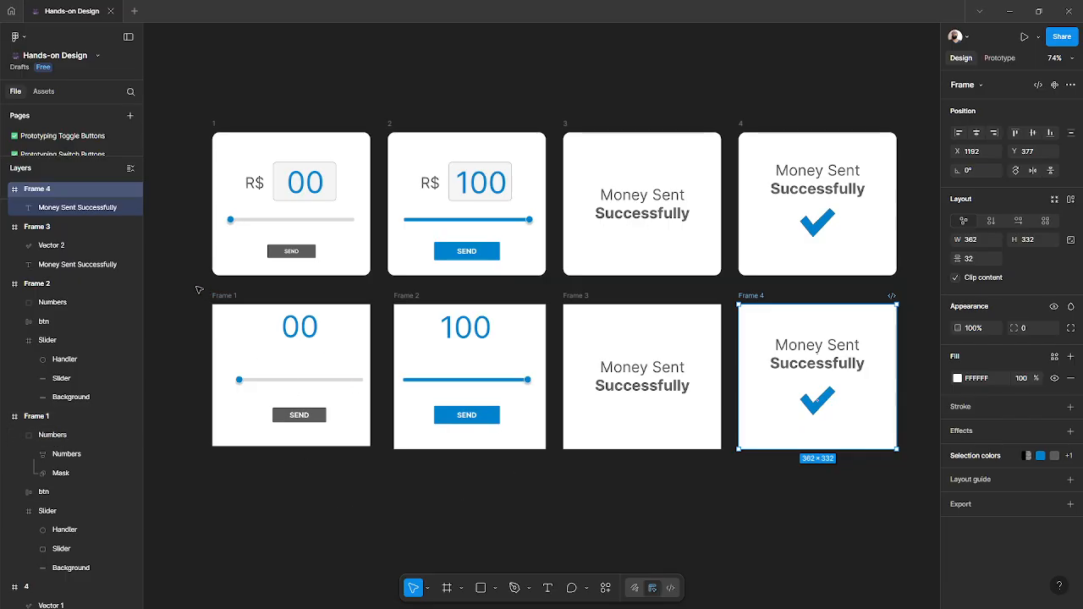
- Select all four new frames beneath the original screens and delete them
drag(196, 286, 879, 496)
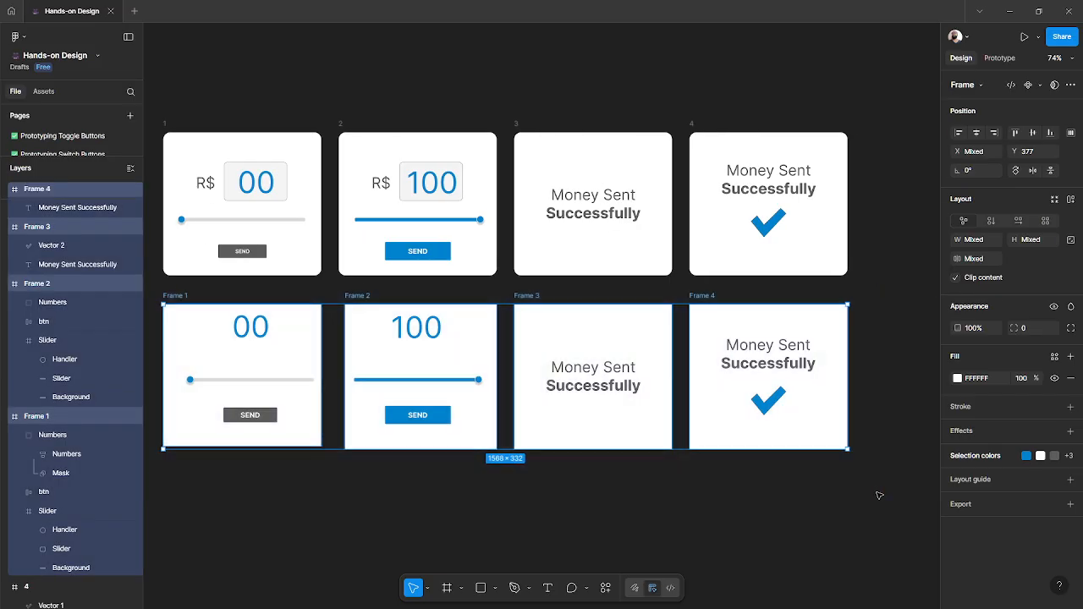
key(Delete)
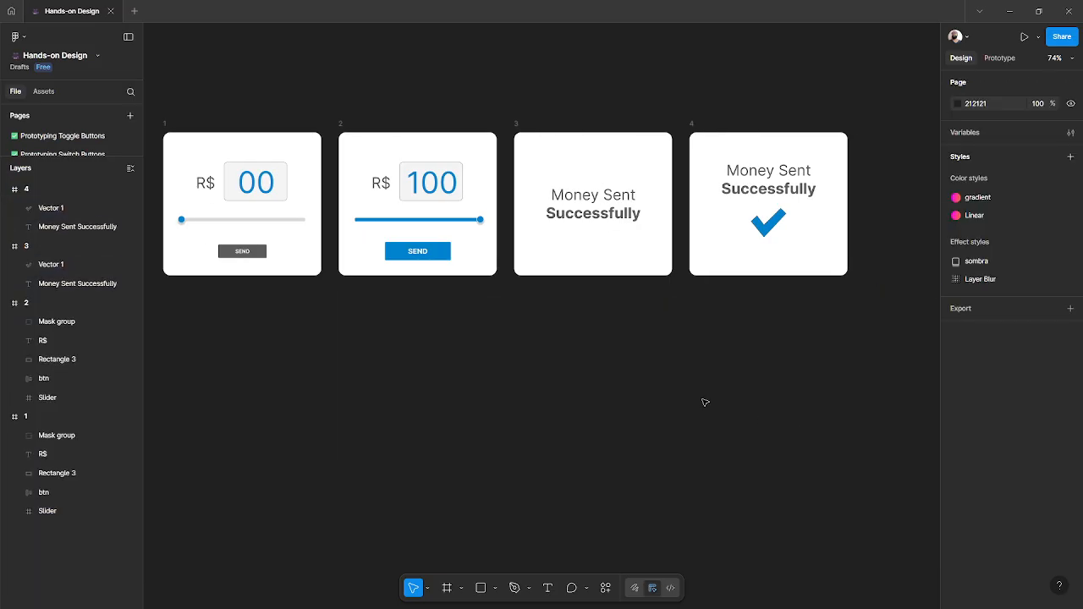
- Examine the existing prototype drag interactions between frames 1 and 2
scroll(703, 400, up, 3)
scroll(703, 400, left, 2)
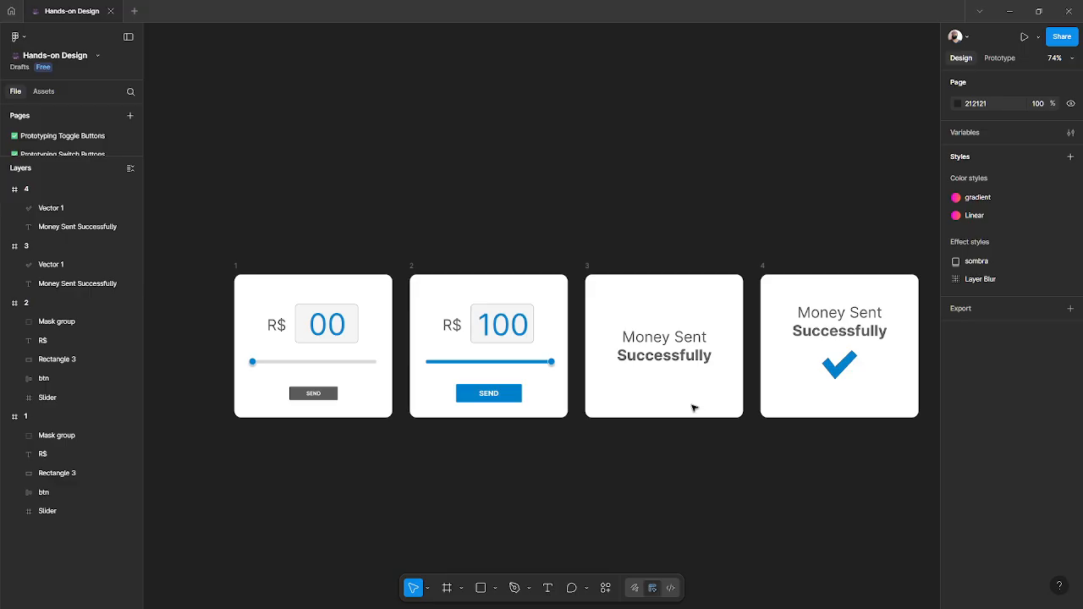
drag(642, 473, 617, 407)
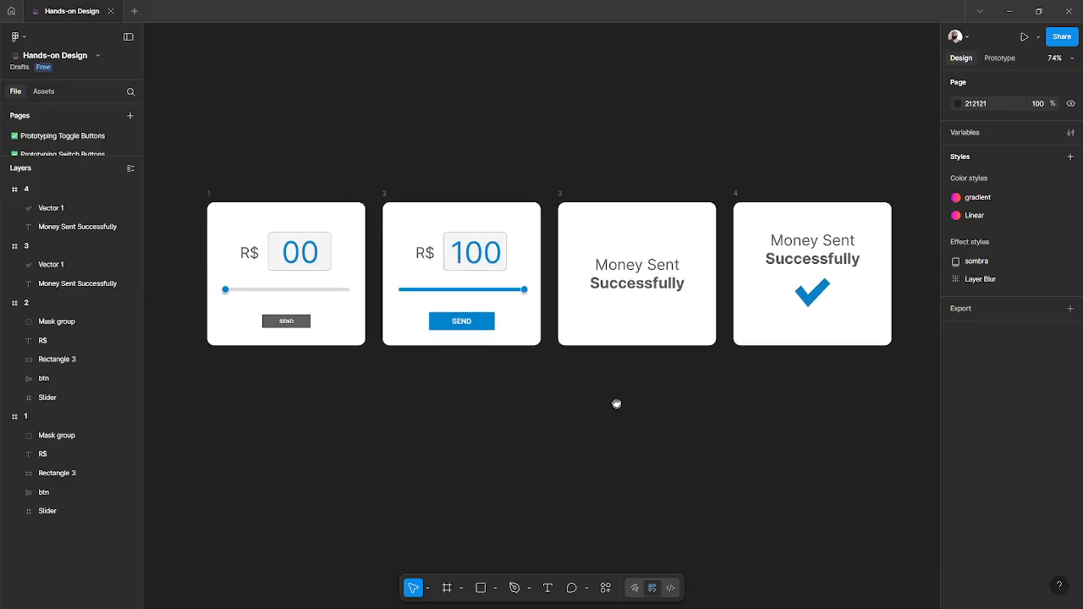
click(1000, 58)
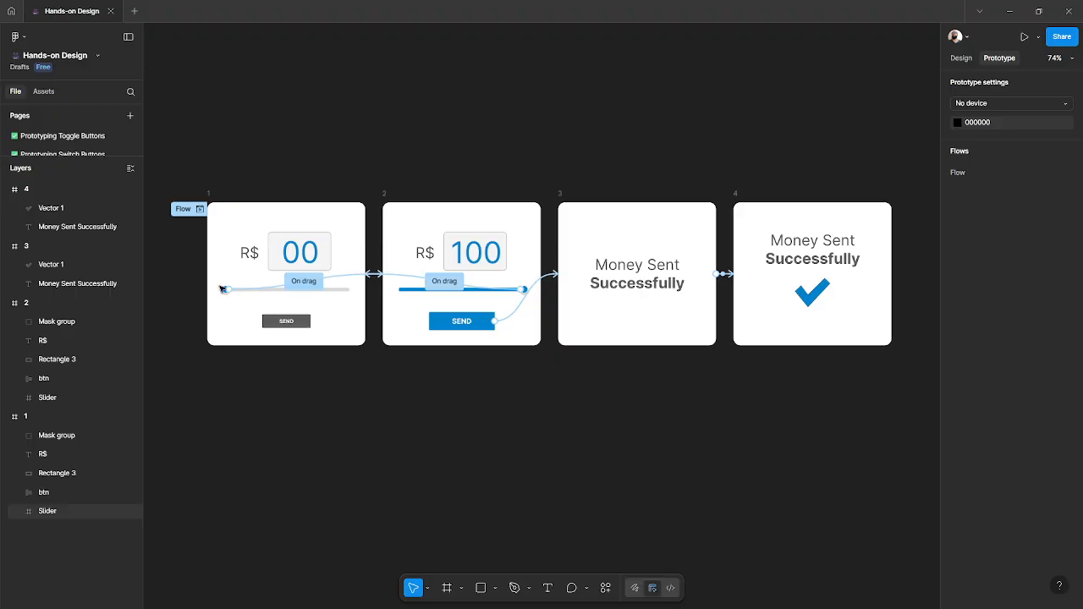
click(209, 196)
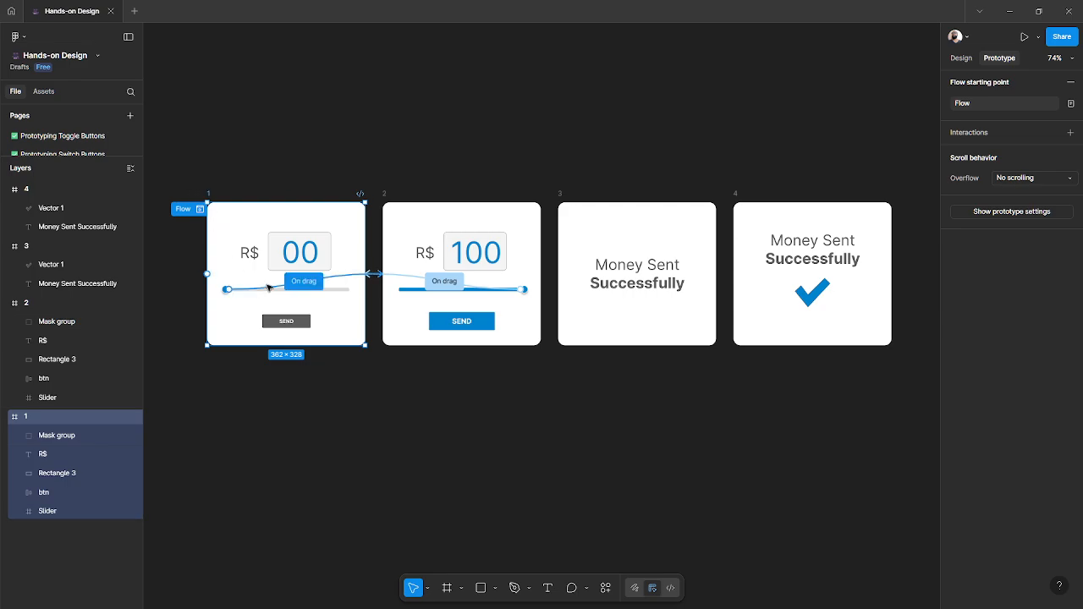
scroll(269, 288, up, 3)
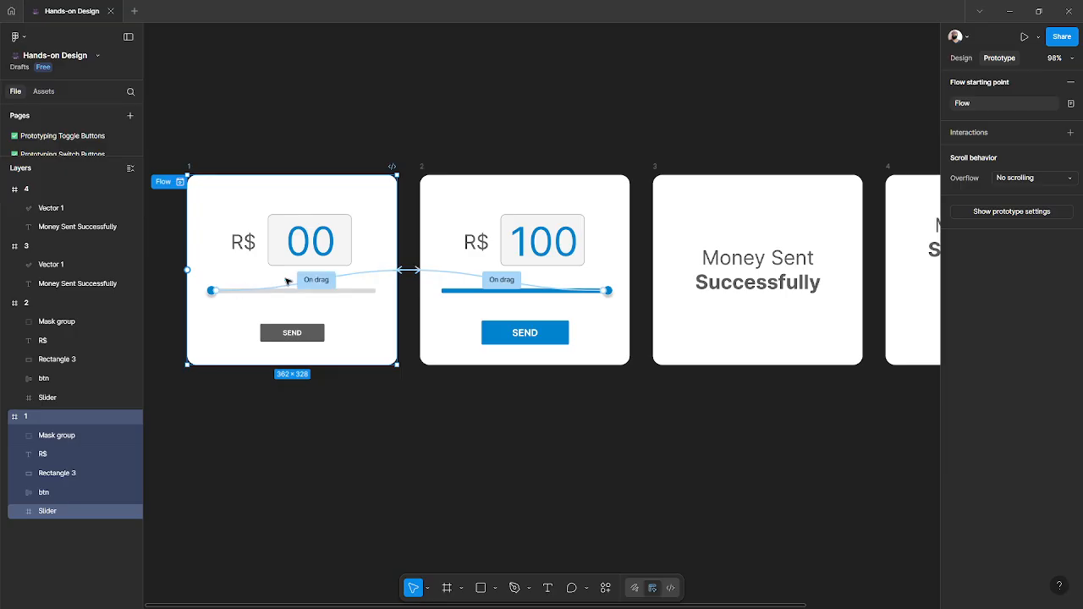
click(423, 167)
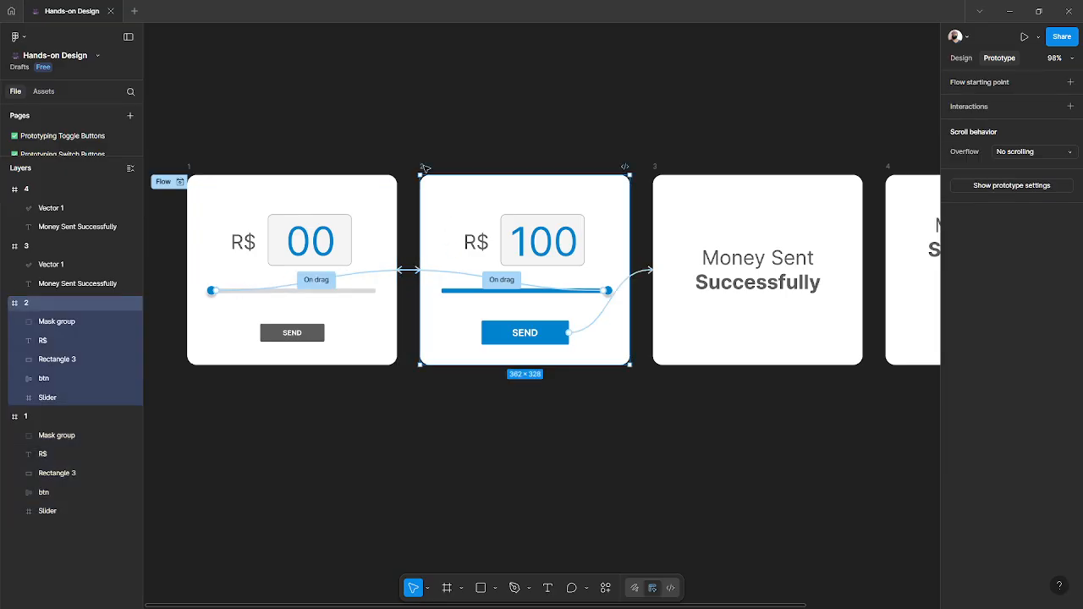
click(320, 281)
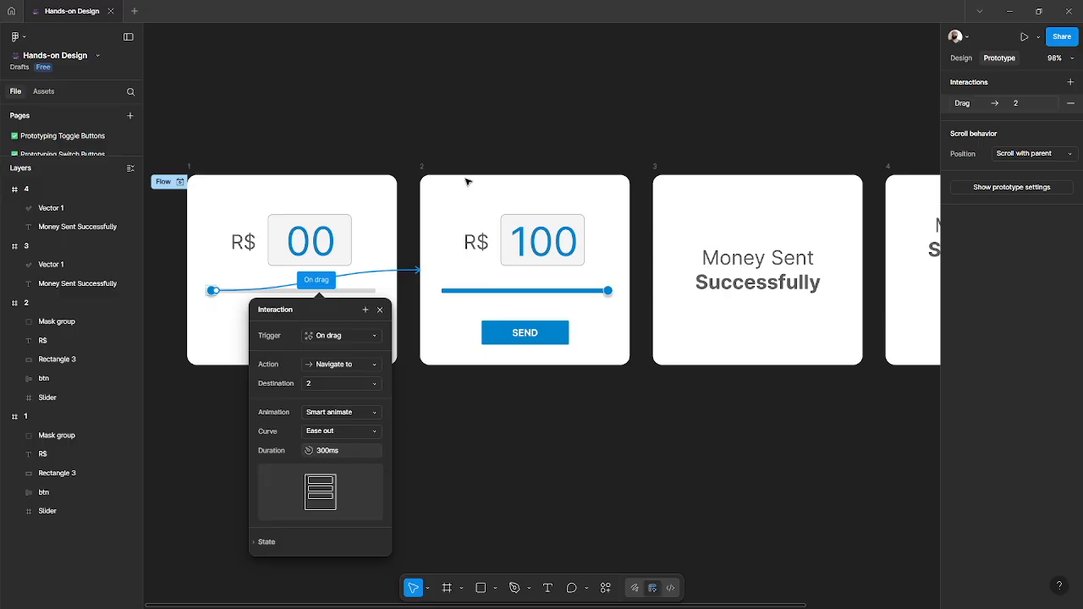
click(424, 167)
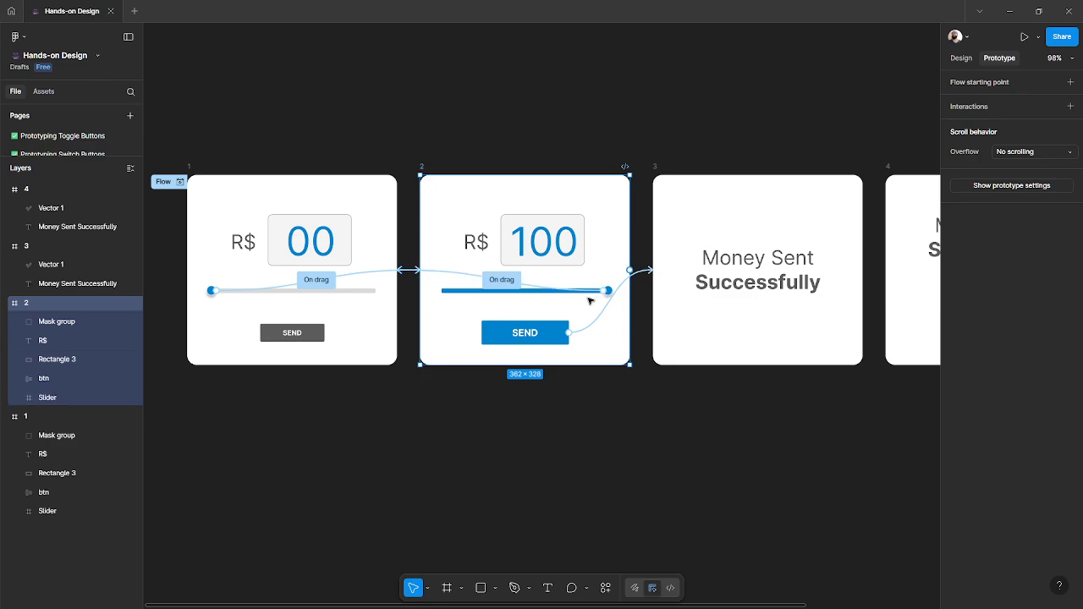
click(189, 169)
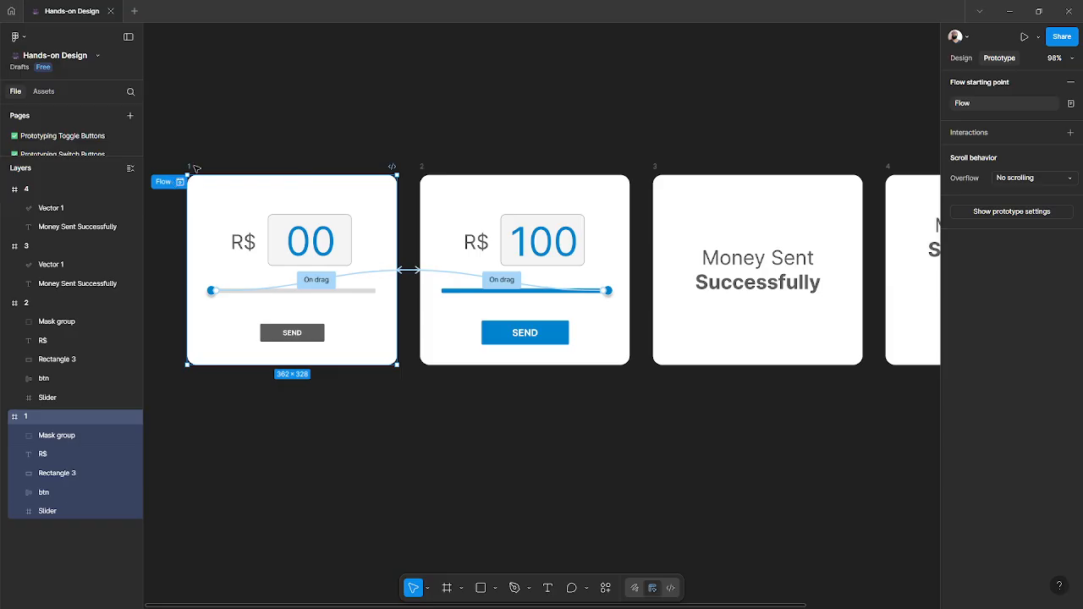
click(503, 283)
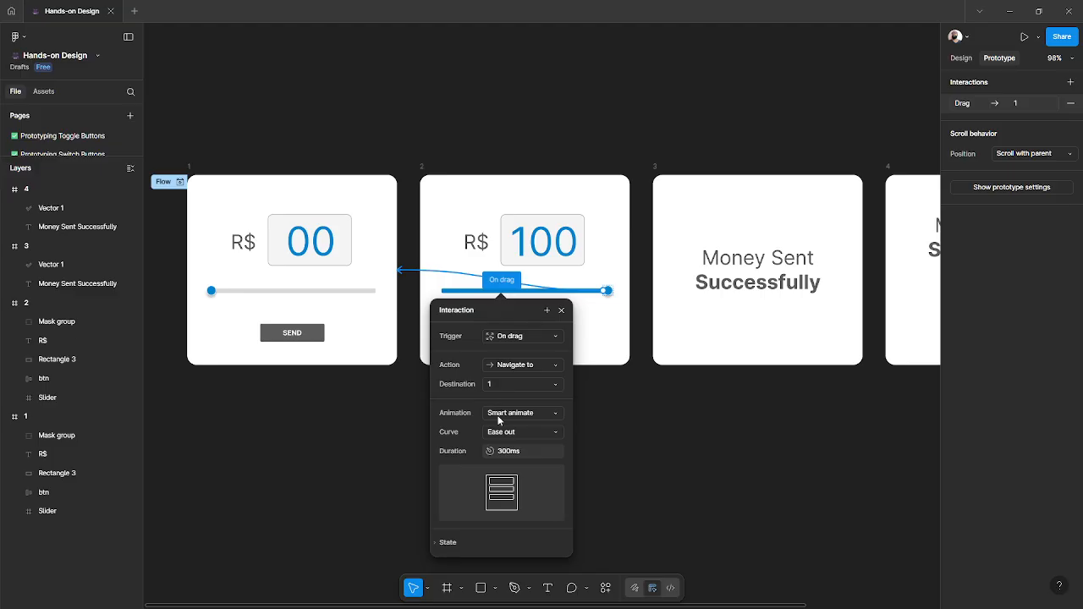
- Preview the prototype flow, try dragging the slider, and close the preview
click(180, 182)
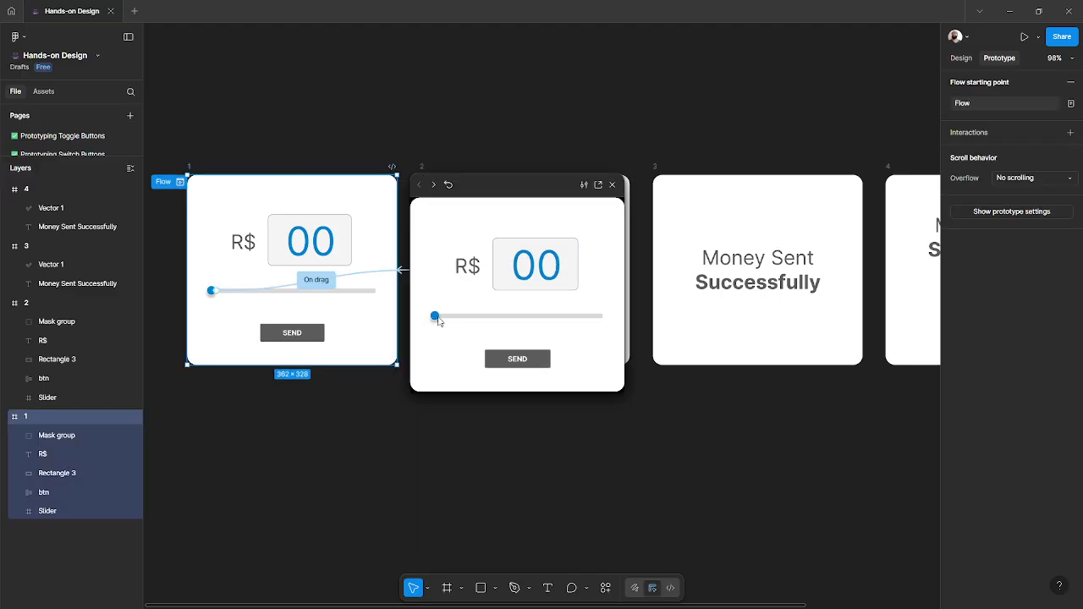
mouse_move(436, 320)
mouse_down()
mouse_move(616, 314)
mouse_move(426, 318)
mouse_up()
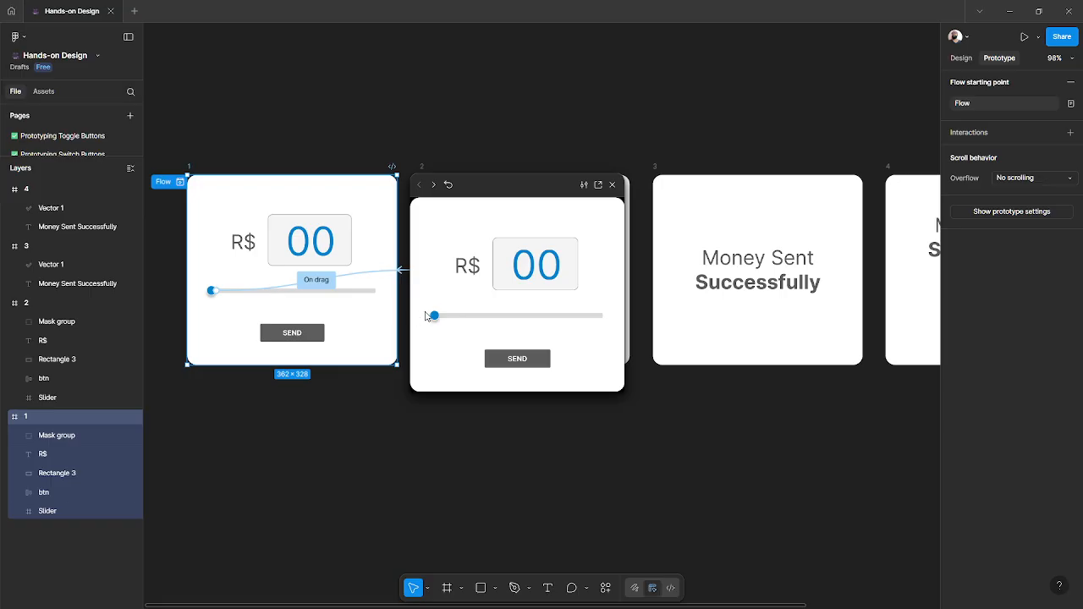
click(612, 184)
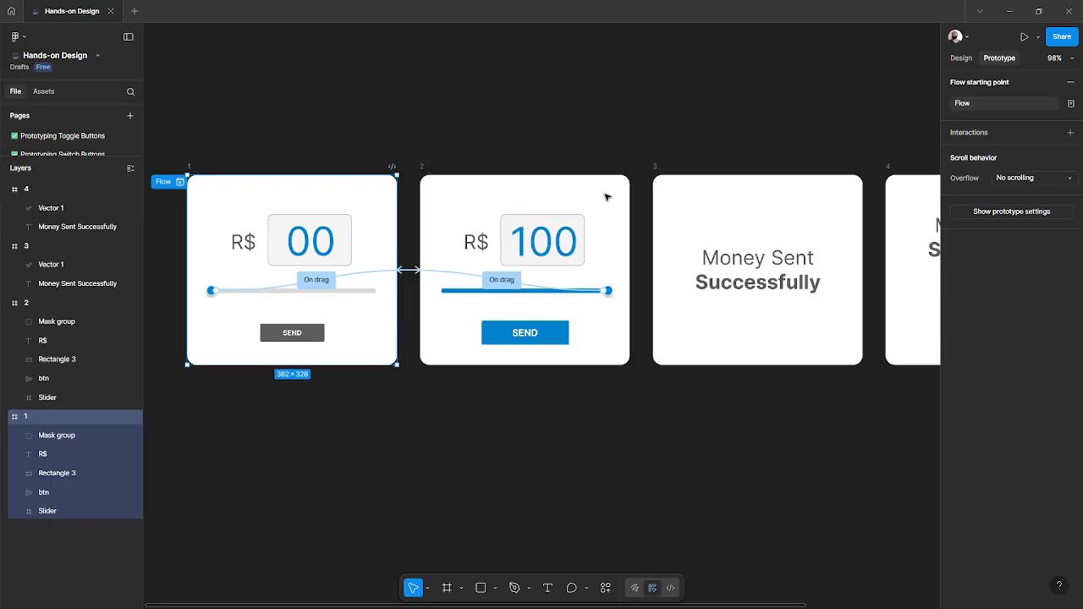
- Examine the SEND button's interaction in frame 2 and frame 3's transition to frame 4
click(423, 167)
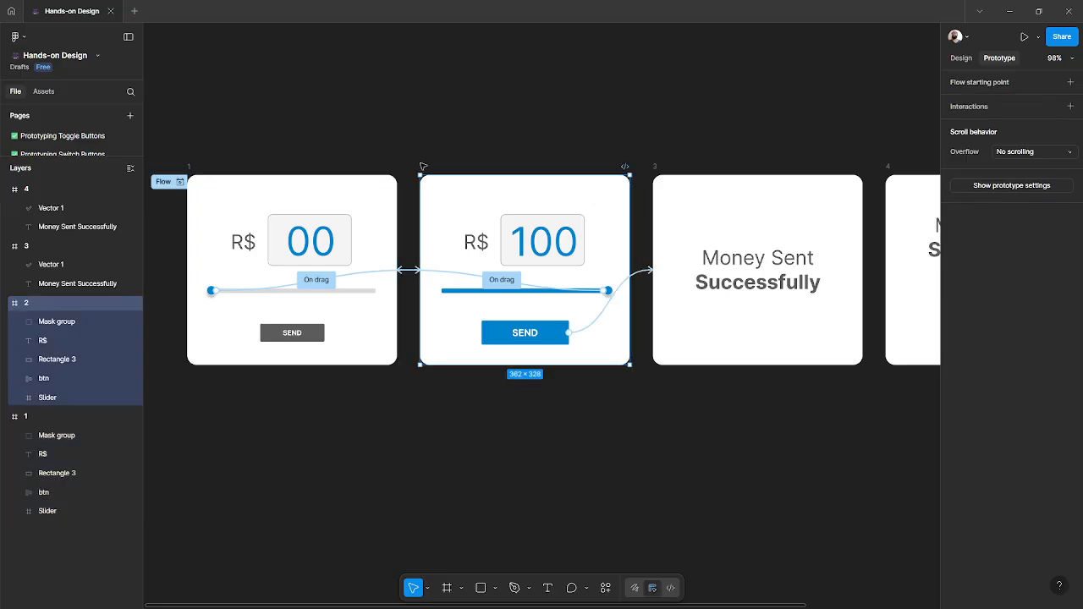
click(571, 334)
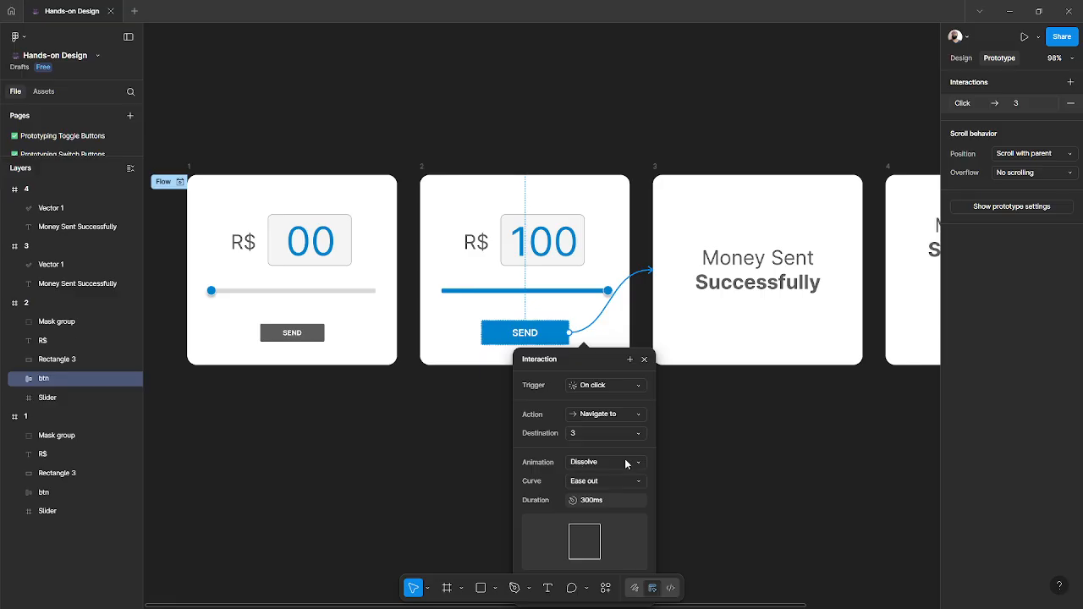
click(733, 429)
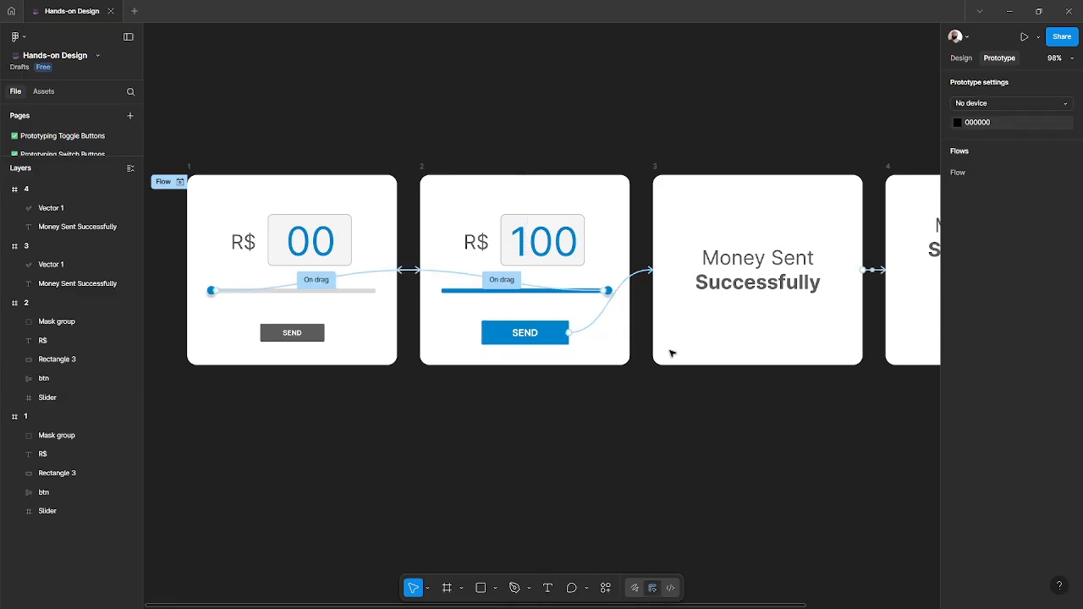
scroll(672, 350, right, 5)
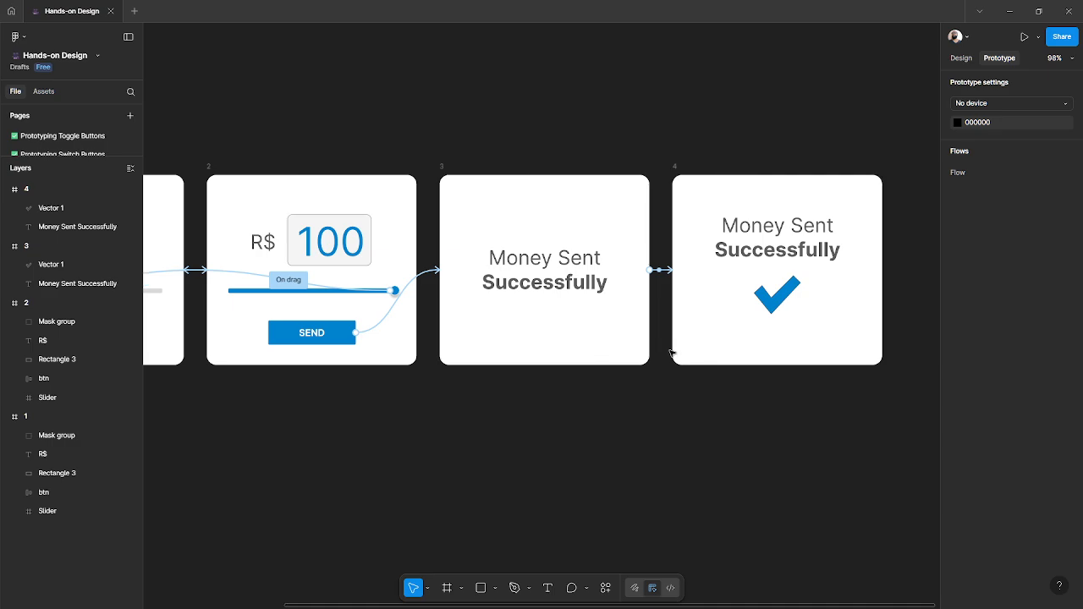
click(448, 170)
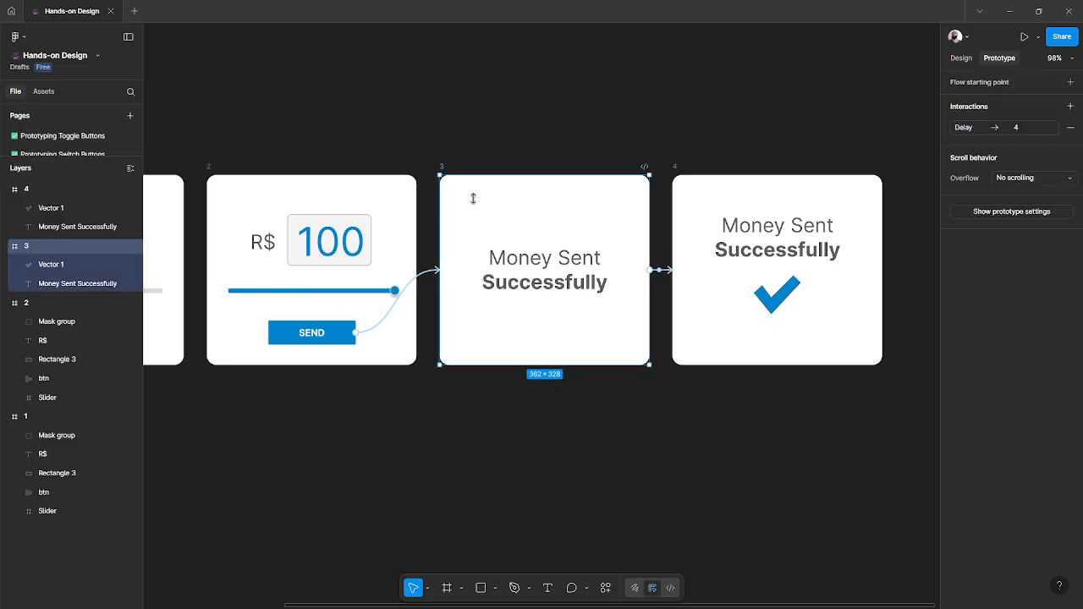
- Open and examine frame 3's after-delay interaction leading to frame 4, then close it
click(668, 271)
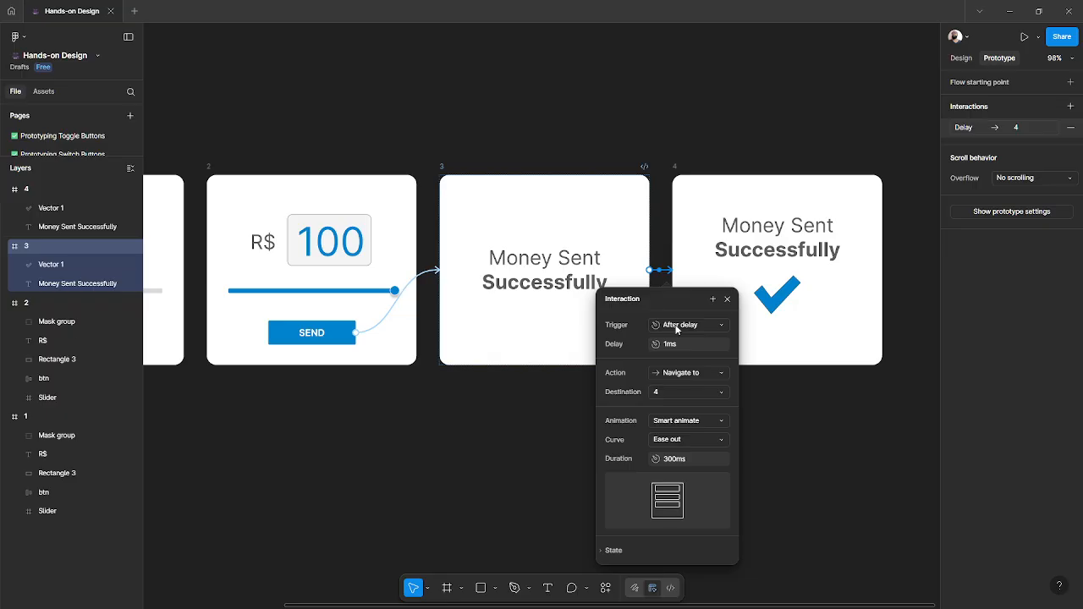
click(729, 300)
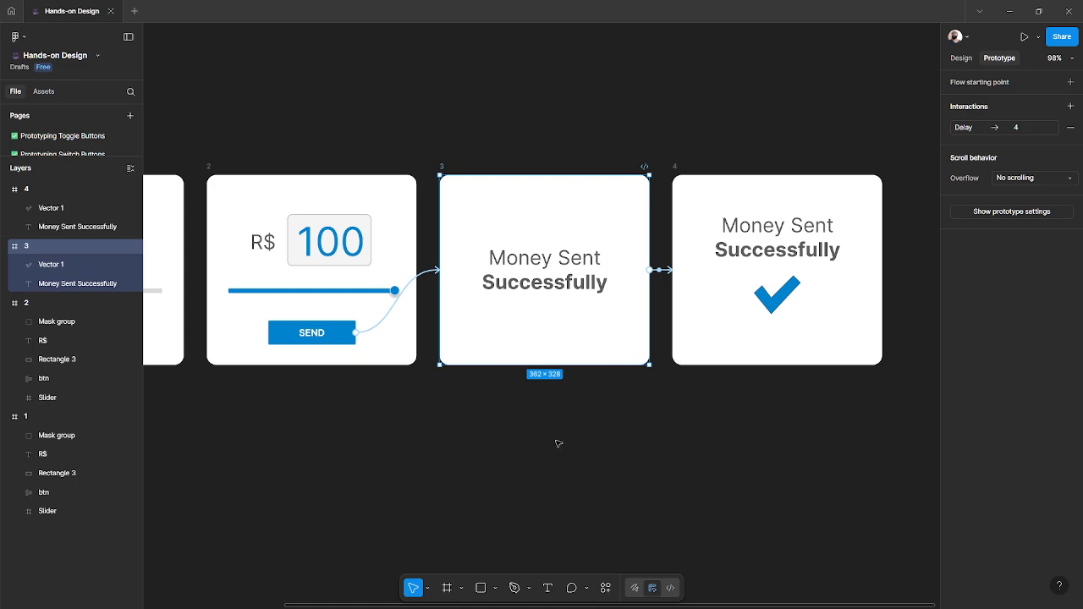
- Preview the flow again from frame 1, drag the slider fully across and send the money
scroll(558, 443, left, 5)
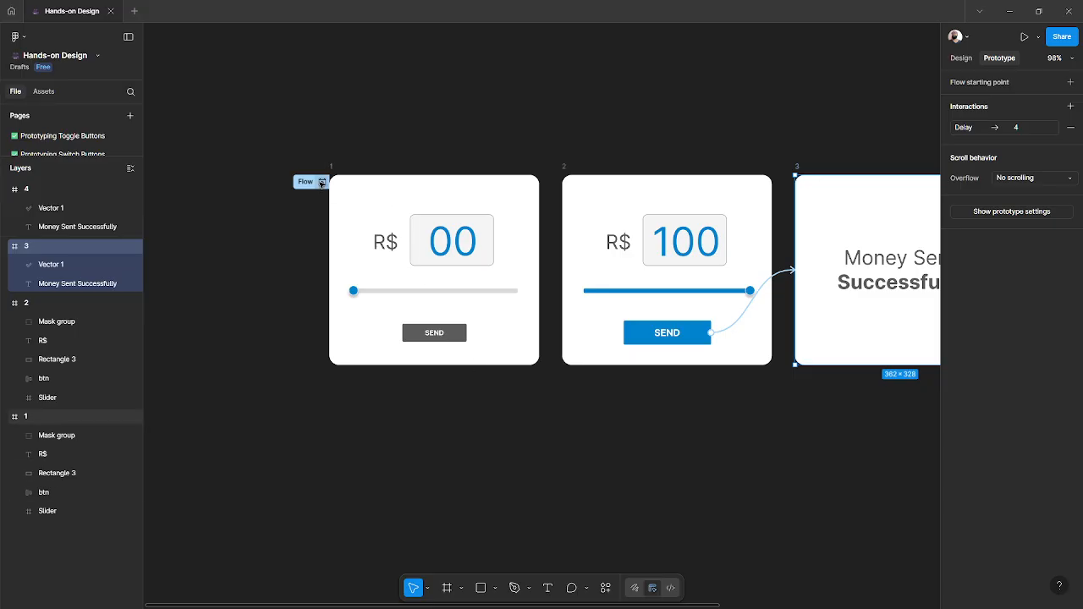
click(322, 182)
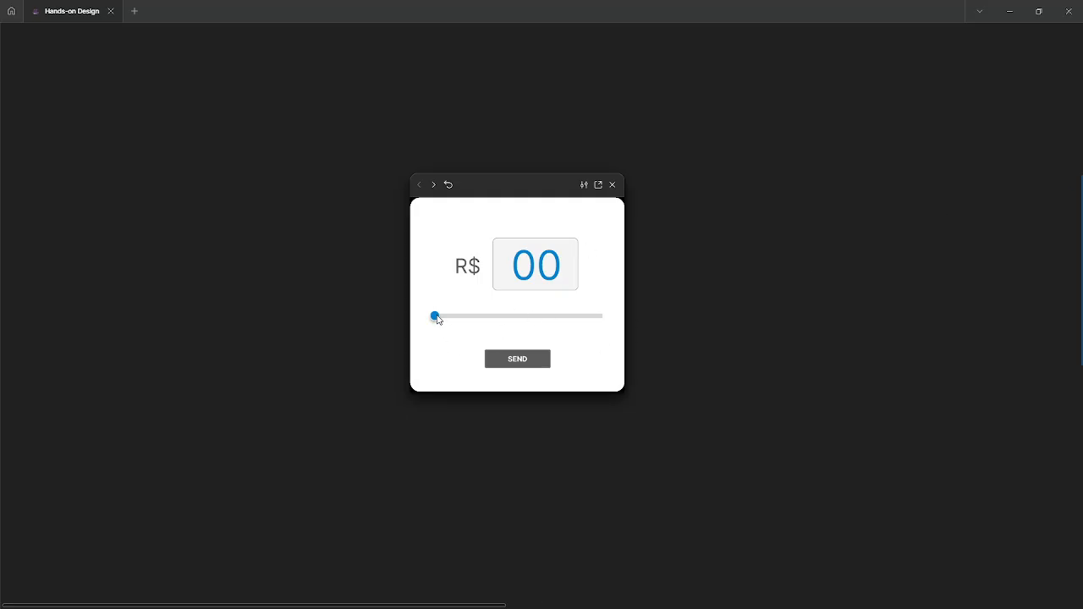
drag(437, 318, 622, 317)
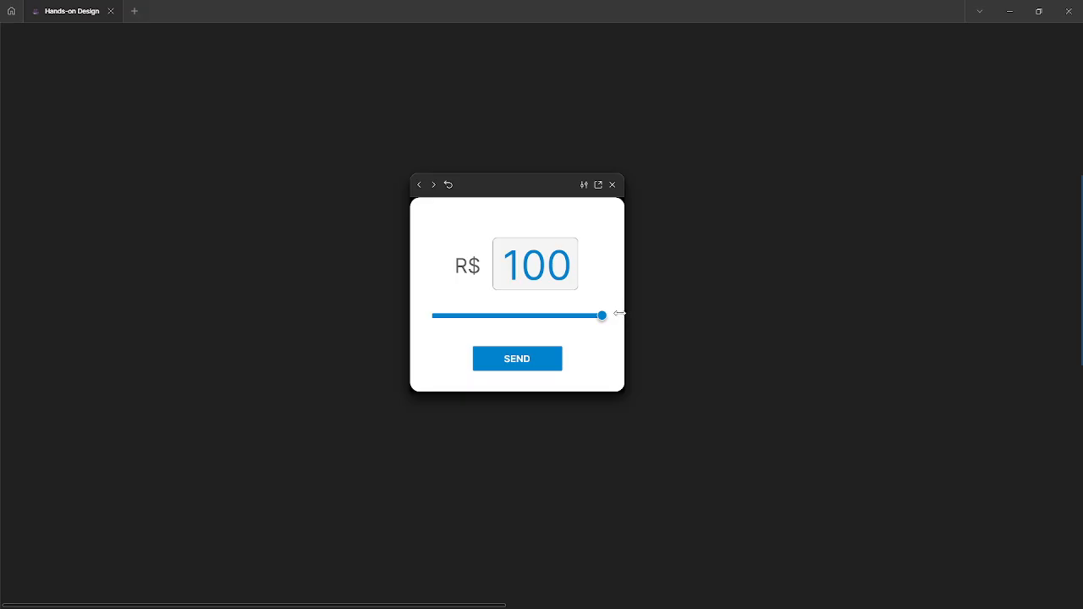
click(520, 363)
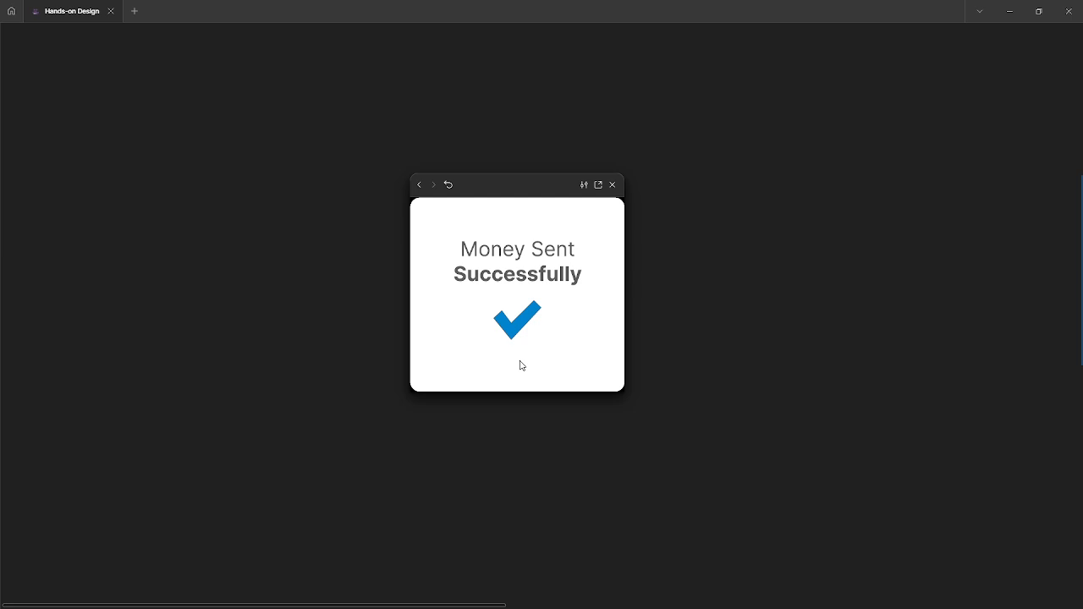
drag(501, 182, 514, 188)
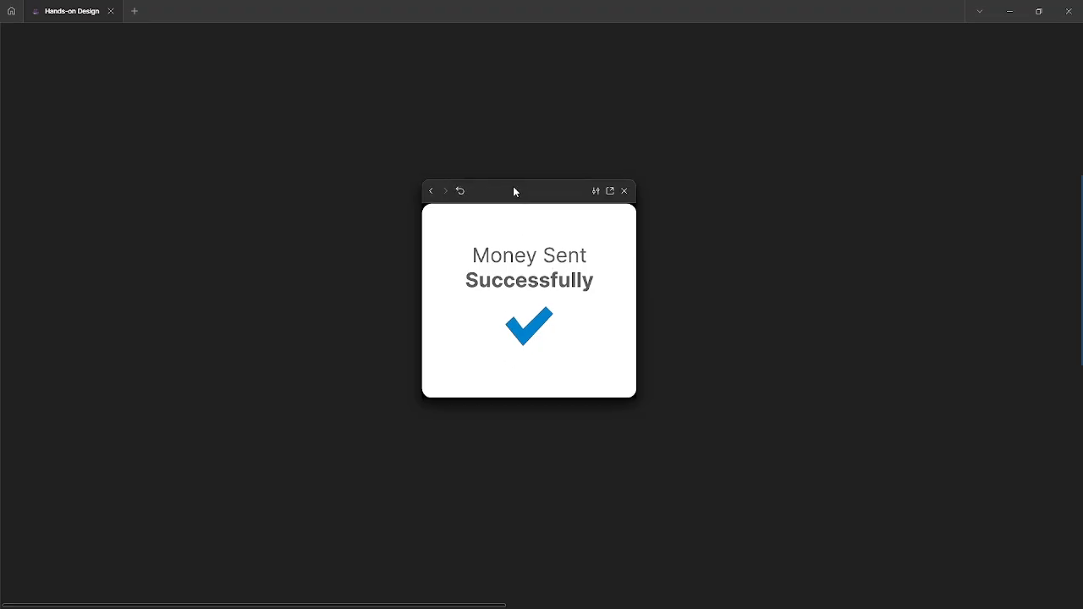